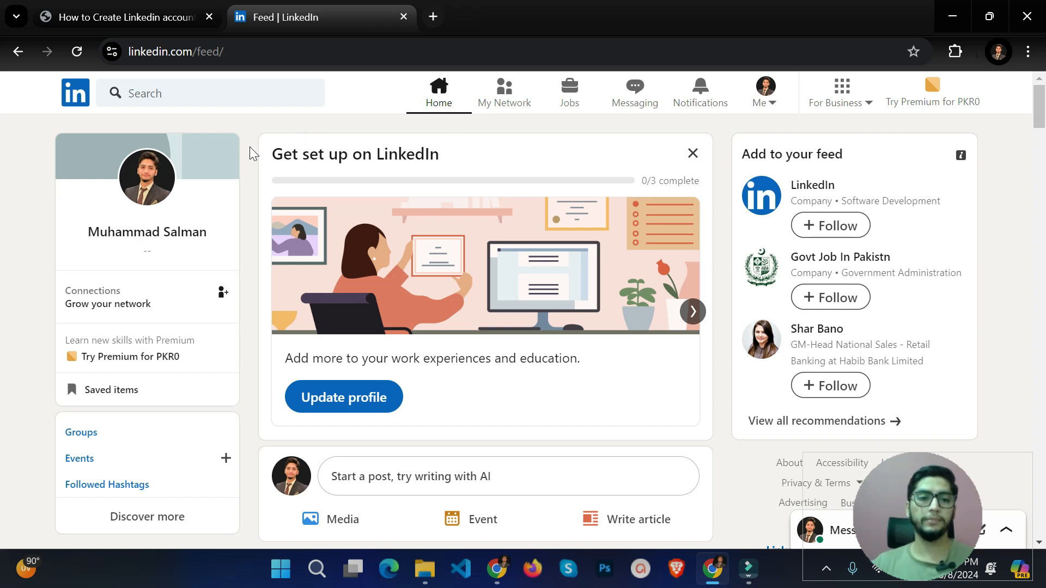
Open the account's own profile page and dismiss the notice about controlling what appears on the profile
{"action": "left_click", "coordinate": [152, 190]}
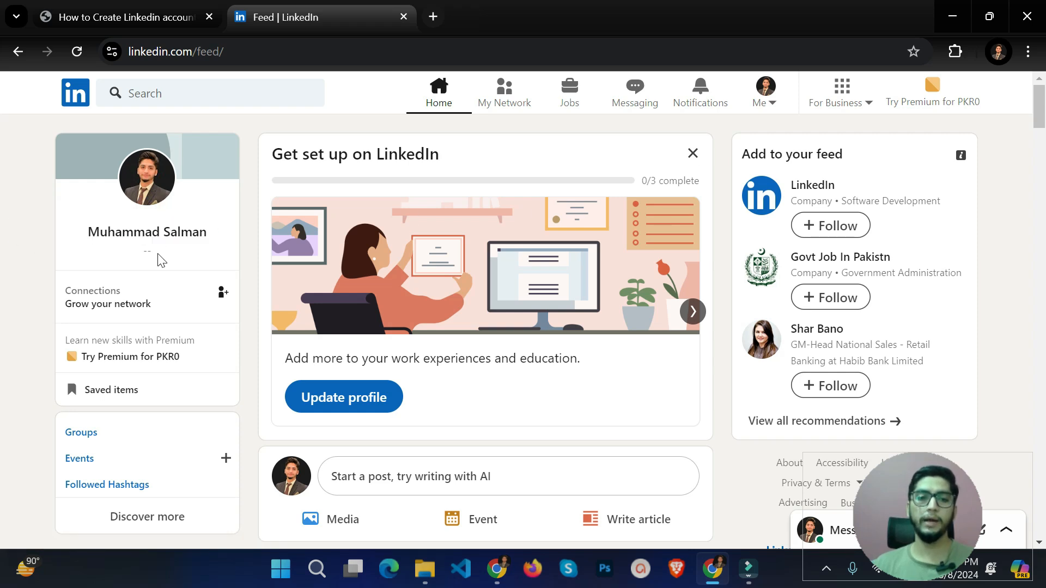
{"action": "left_click", "coordinate": [762, 103]}
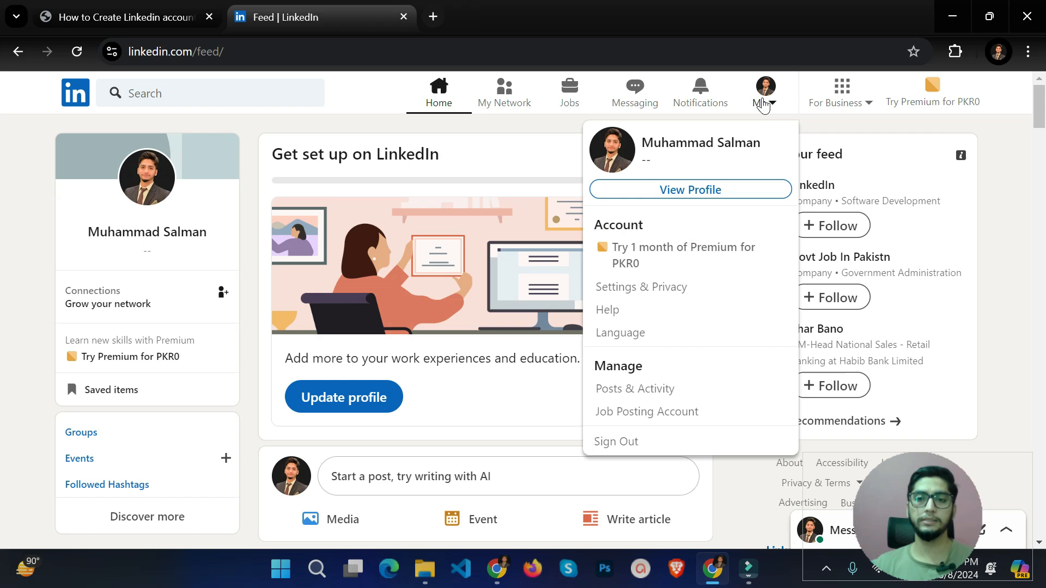
{"action": "left_click", "coordinate": [677, 196]}
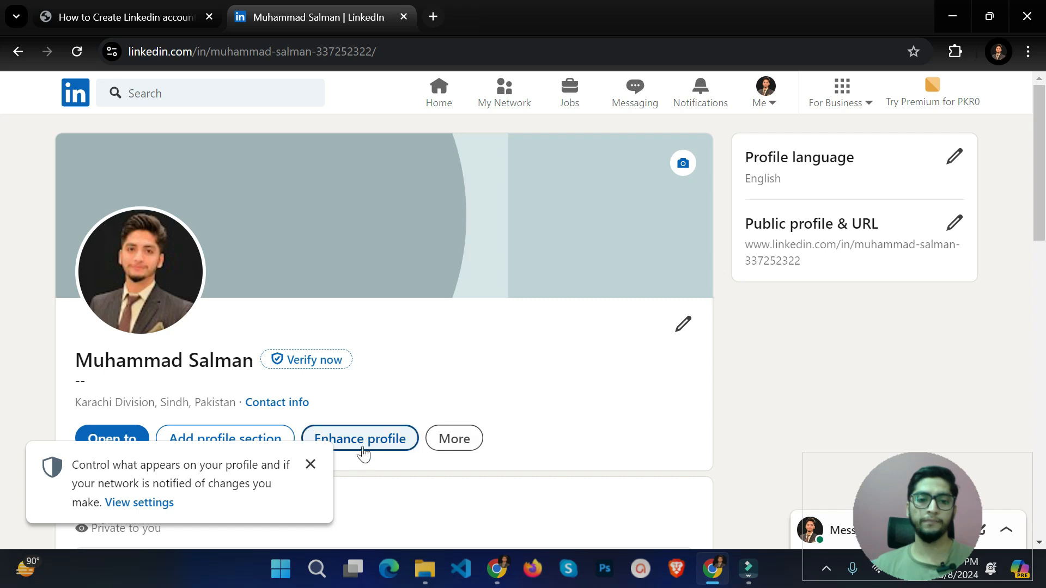
{"action": "left_click", "coordinate": [313, 466]}
Open the dialog for adding sections to the profile
{"action": "scroll", "coordinate": [329, 460], "scroll_direction": "down", "scroll_amount": 2}
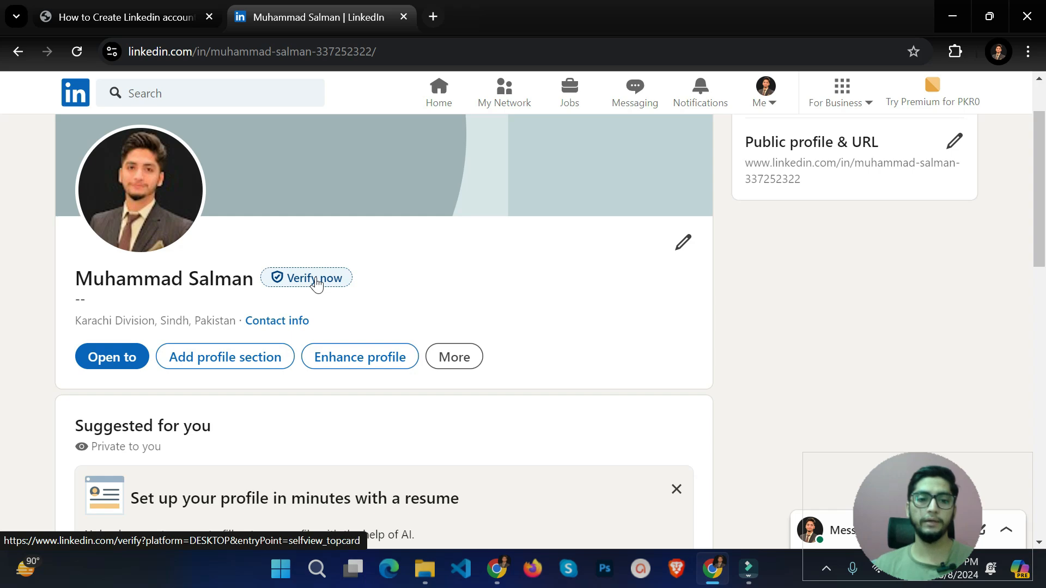
{"action": "scroll", "coordinate": [316, 283], "scroll_direction": "down", "scroll_amount": 5}
{"action": "scroll", "coordinate": [316, 284], "scroll_direction": "up", "scroll_amount": 6}
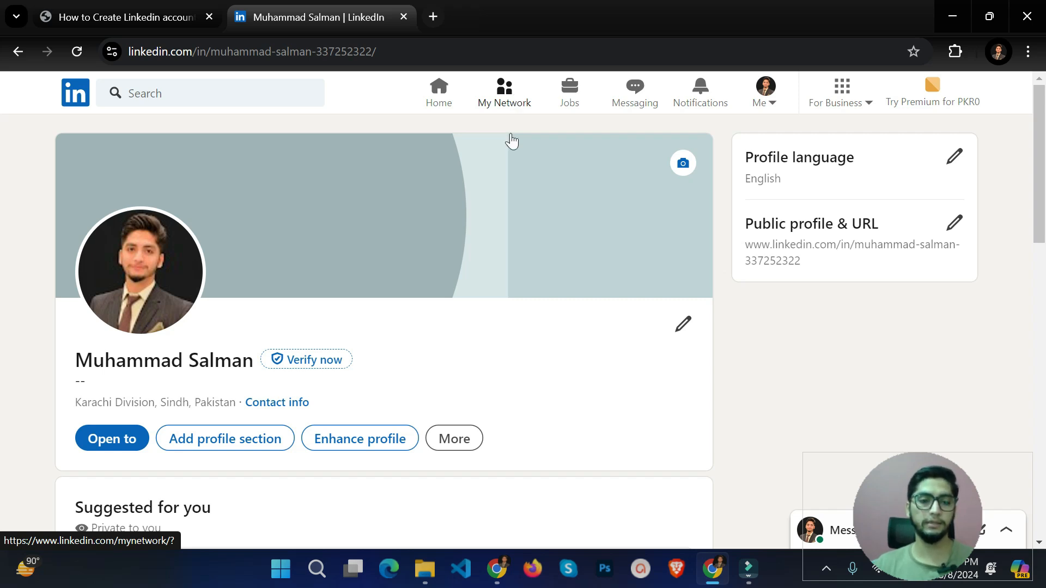
{"action": "scroll", "coordinate": [462, 275], "scroll_direction": "down", "scroll_amount": 1}
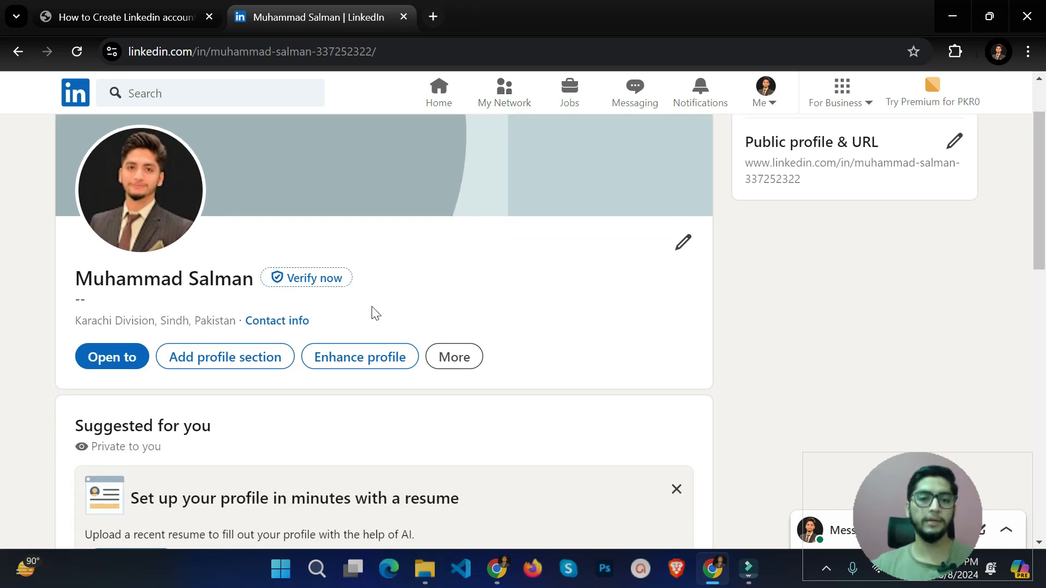
{"action": "left_click", "coordinate": [261, 369]}
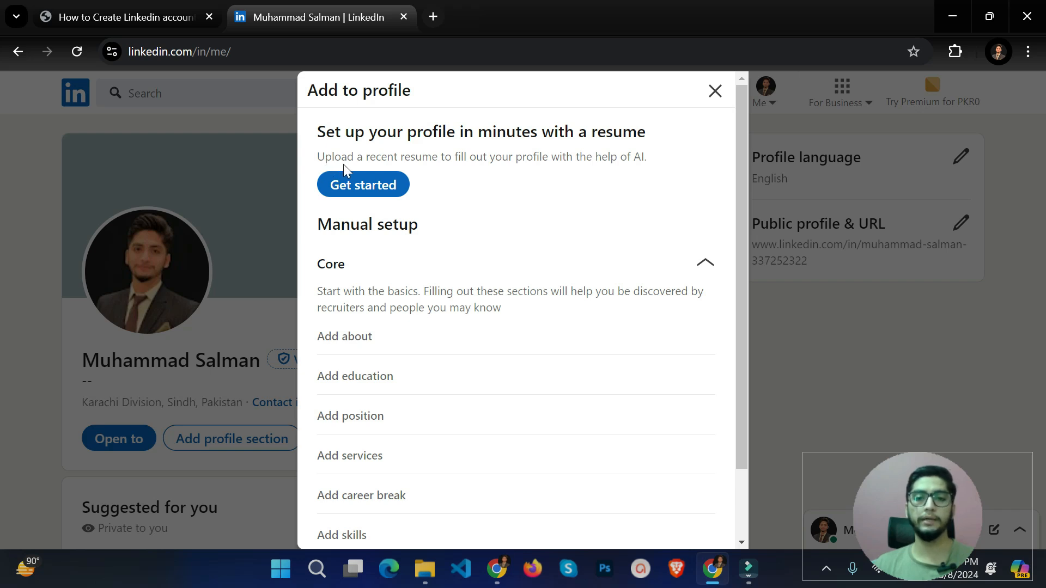
Expand the Core sections under manual setup and open the form for adding the about text
{"action": "left_click_drag", "start_coordinate": [595, 157], "coordinate": [652, 164]}
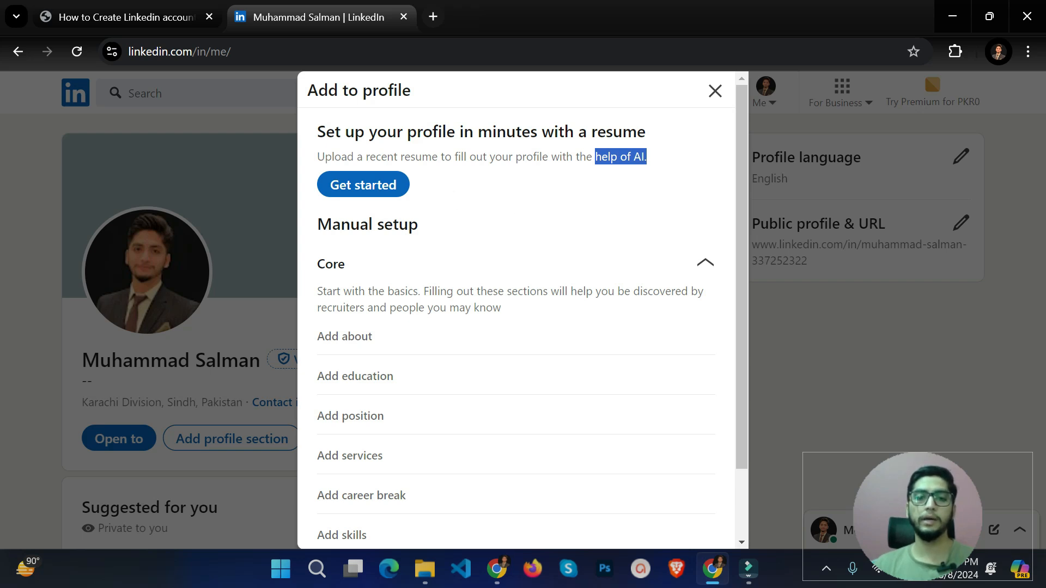
{"action": "left_click", "coordinate": [312, 252]}
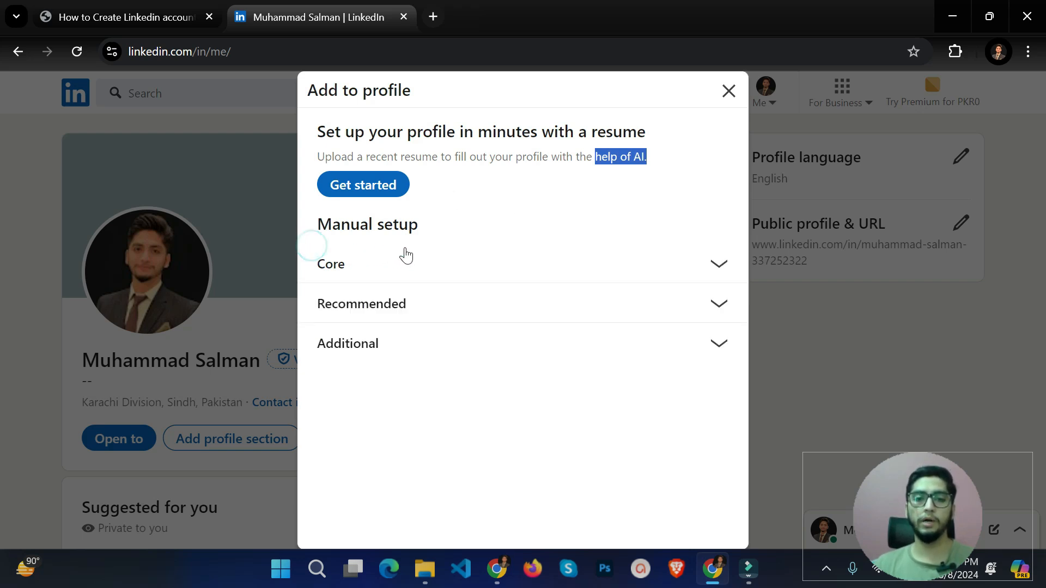
{"action": "left_click", "coordinate": [418, 232]}
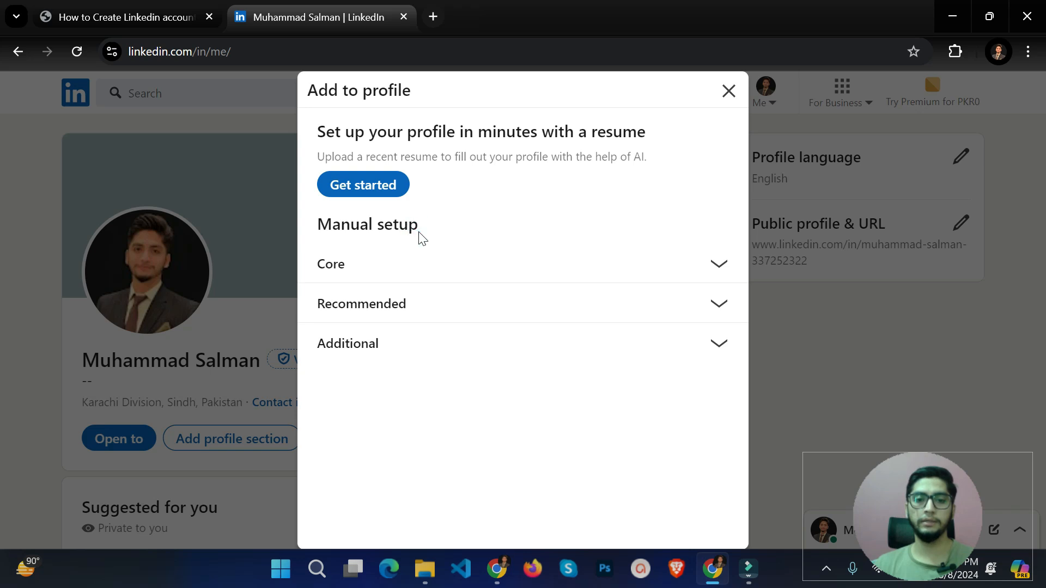
{"action": "left_click_drag", "start_coordinate": [419, 231], "coordinate": [319, 224]}
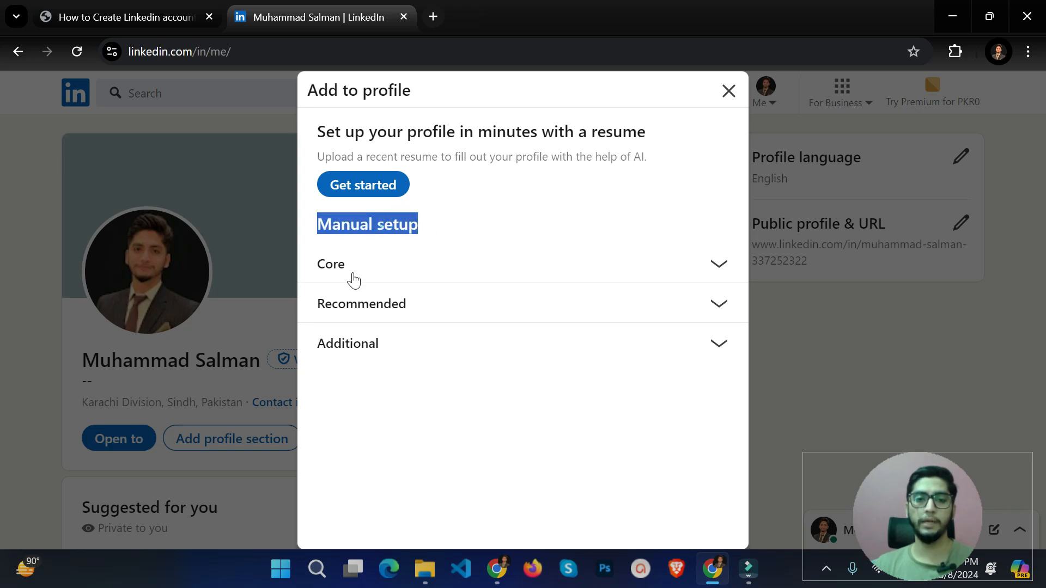
{"action": "left_click", "coordinate": [354, 273]}
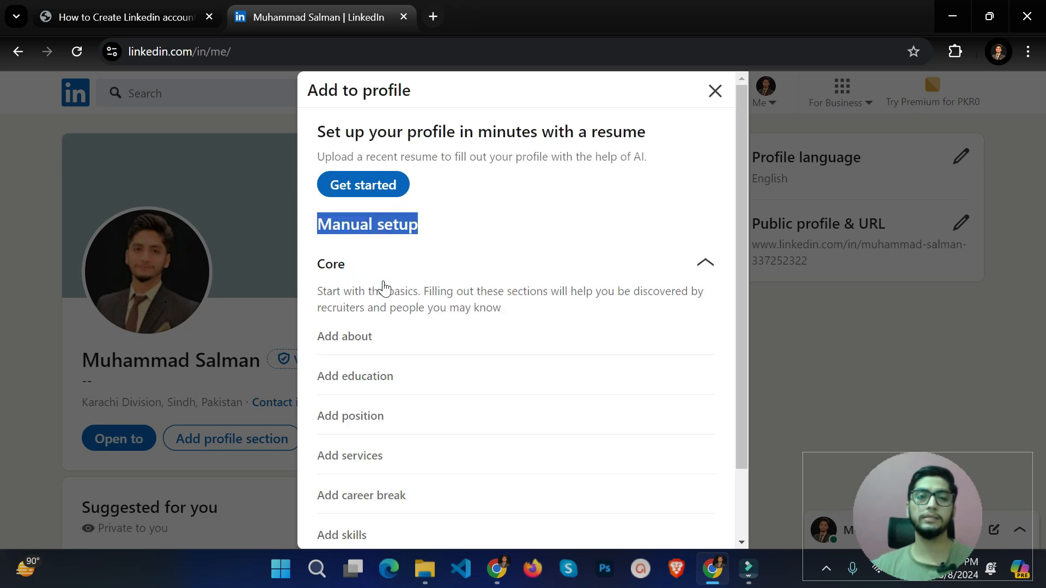
{"action": "left_click", "coordinate": [426, 273]}
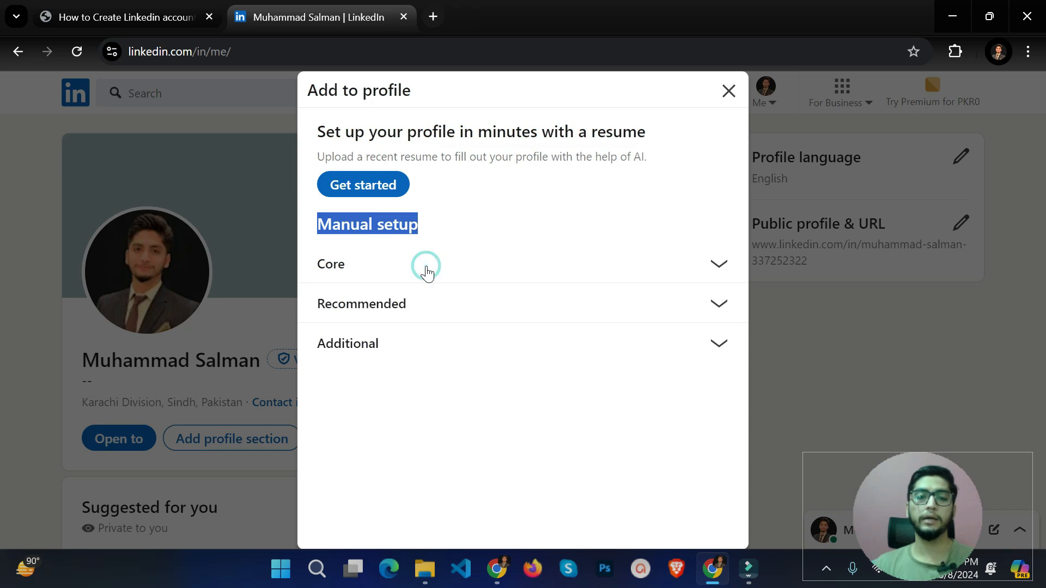
{"action": "left_click", "coordinate": [426, 269]}
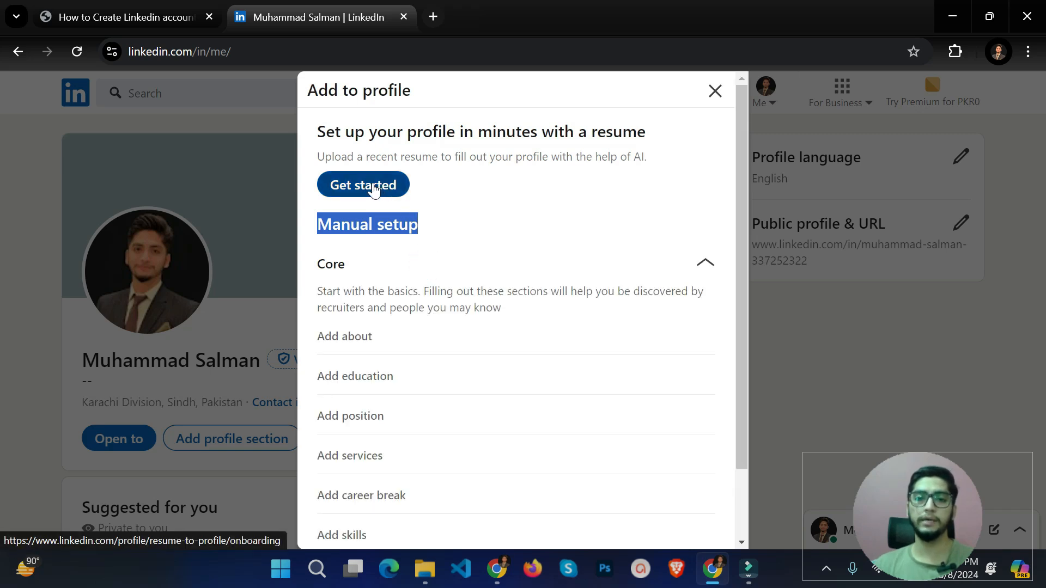
{"action": "left_click", "coordinate": [387, 378]}
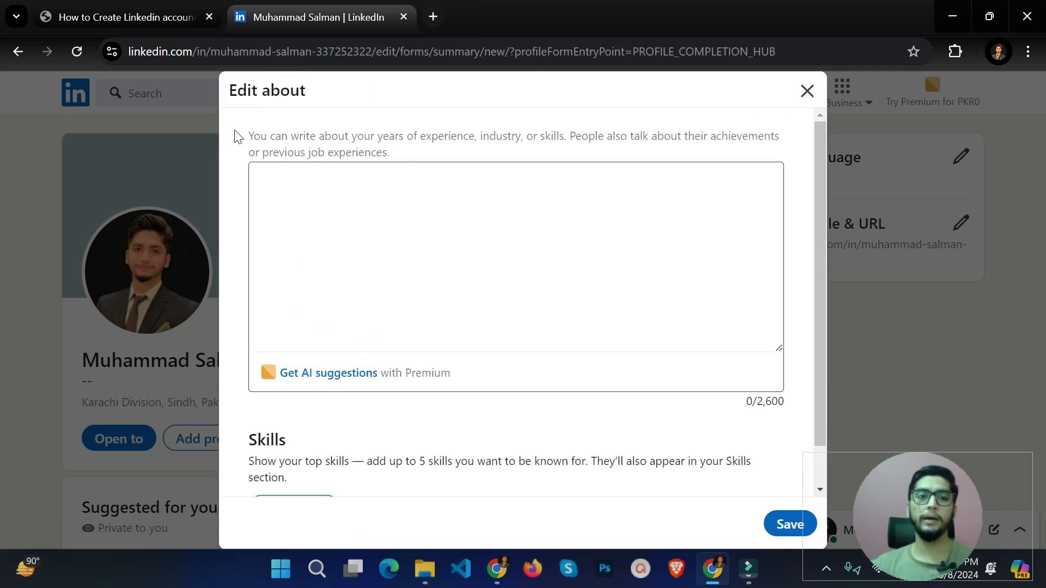
Read the guidance above the about field on what to write, from experience, industry and skills to achievements and previous jobs
{"action": "left_click_drag", "start_coordinate": [239, 131], "coordinate": [463, 135]}
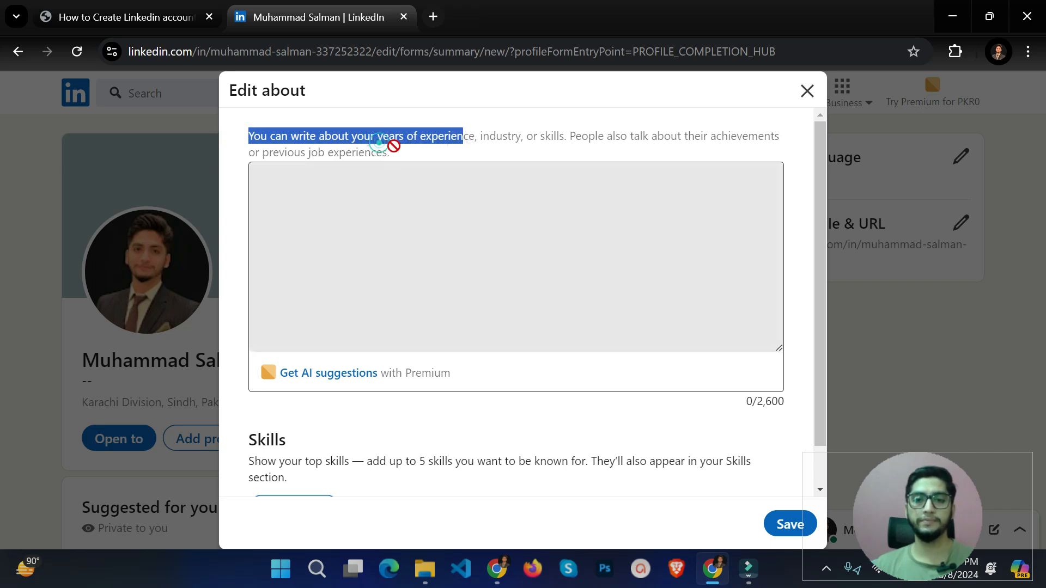
{"action": "left_click", "coordinate": [515, 150]}
{"action": "double_click", "coordinate": [502, 137]}
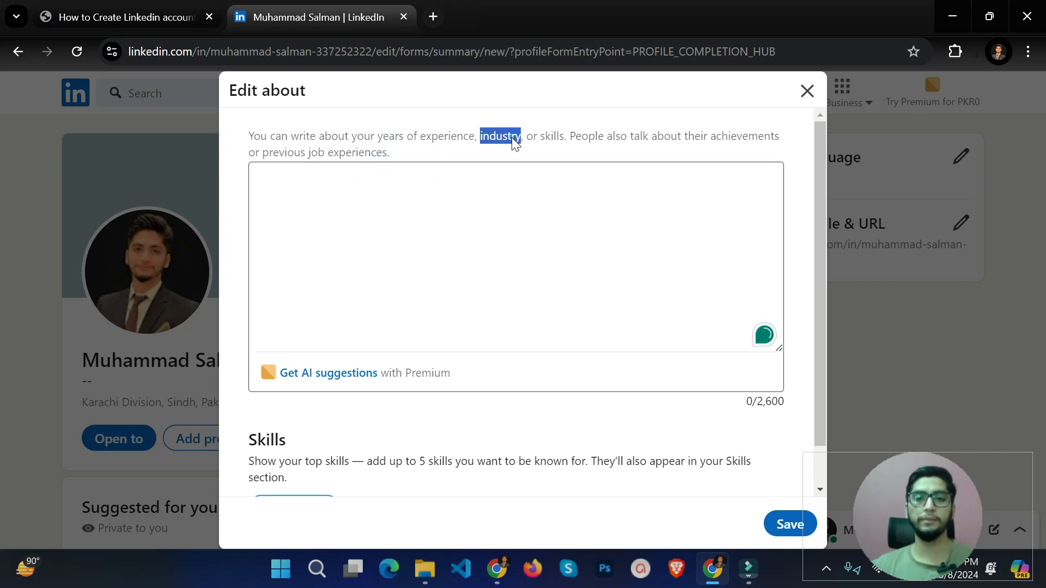
{"action": "double_click", "coordinate": [552, 138]}
{"action": "triple_click", "coordinate": [552, 138]}
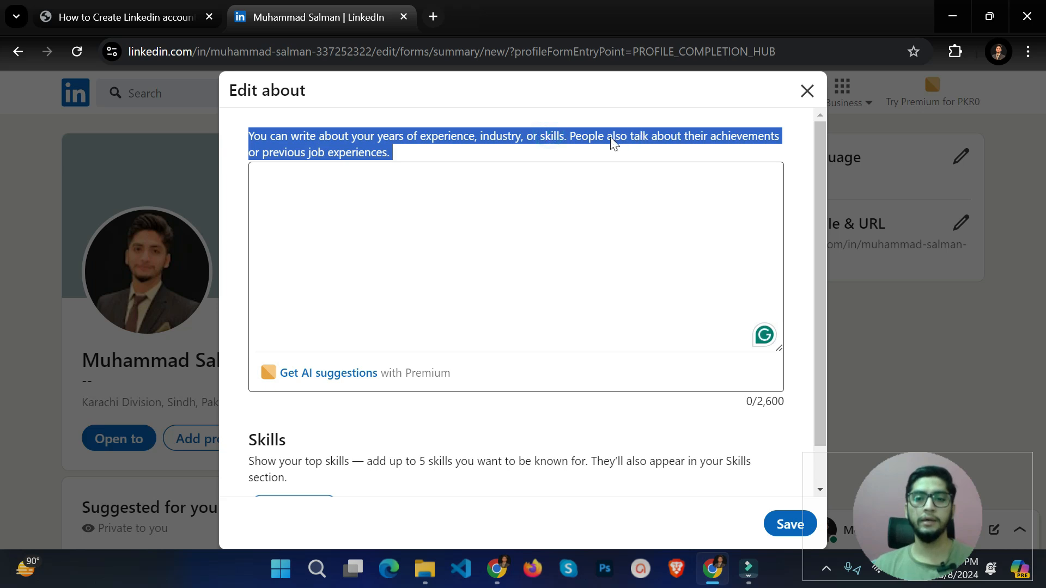
{"action": "left_click", "coordinate": [577, 143]}
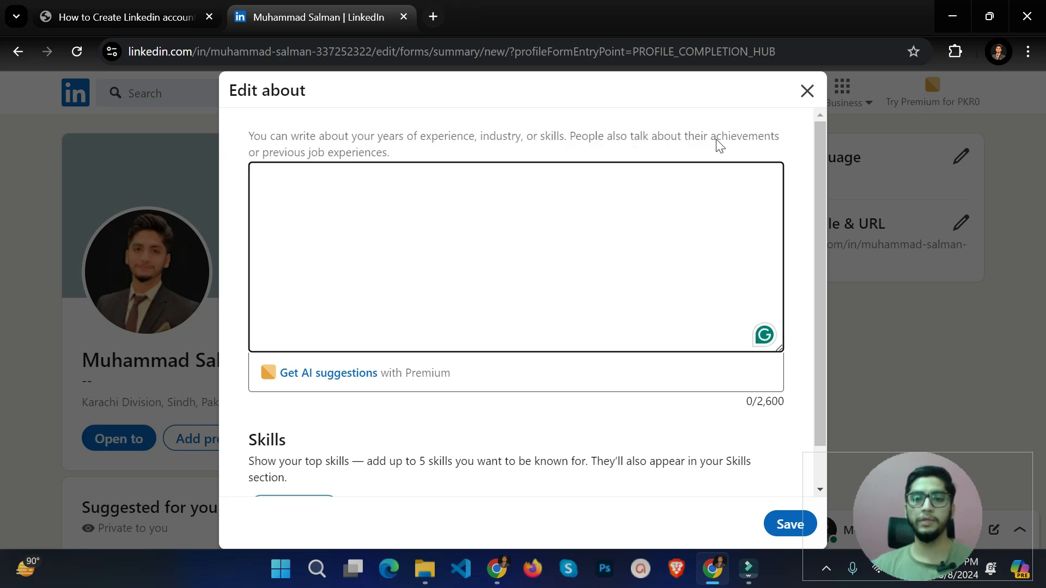
{"action": "left_click_drag", "start_coordinate": [695, 138], "coordinate": [366, 154]}
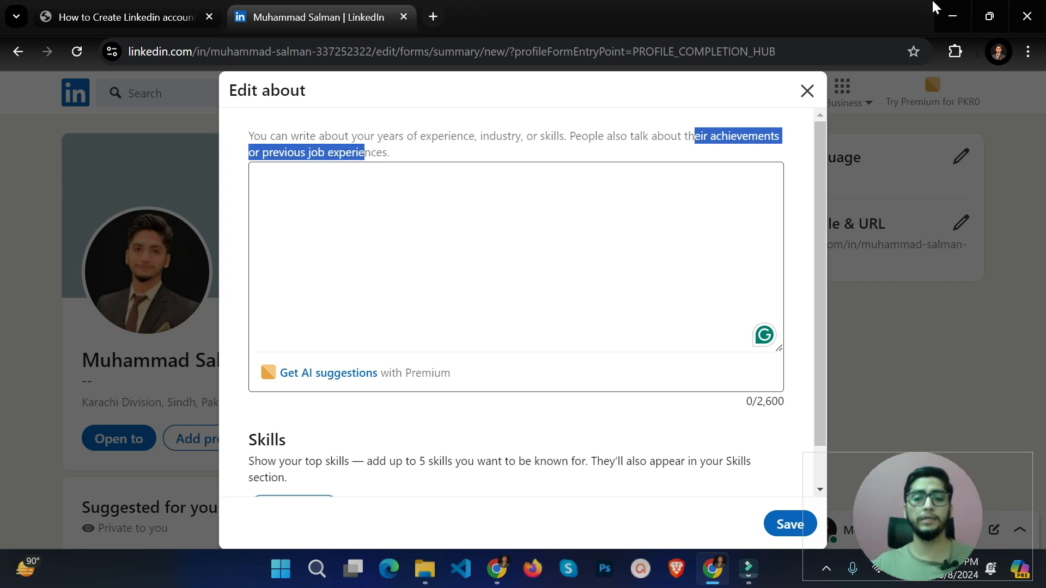
Switch to the other Chrome window, load linkedin.com in a new tab and open the signed-in member's established profile
{"action": "left_click", "coordinate": [497, 570]}
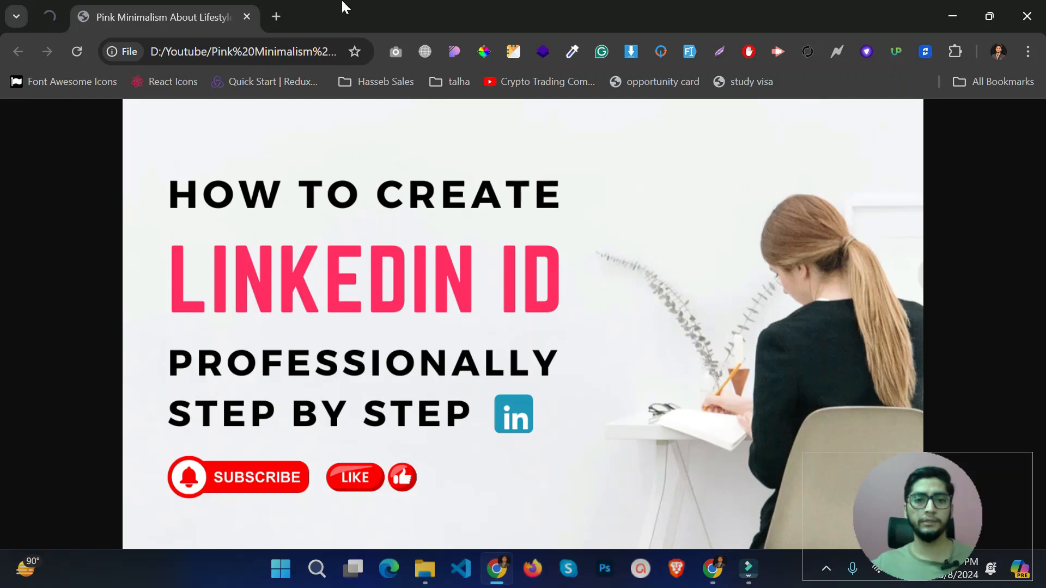
{"action": "left_click", "coordinate": [278, 15]}
{"action": "type", "text": "linkedin.com"}
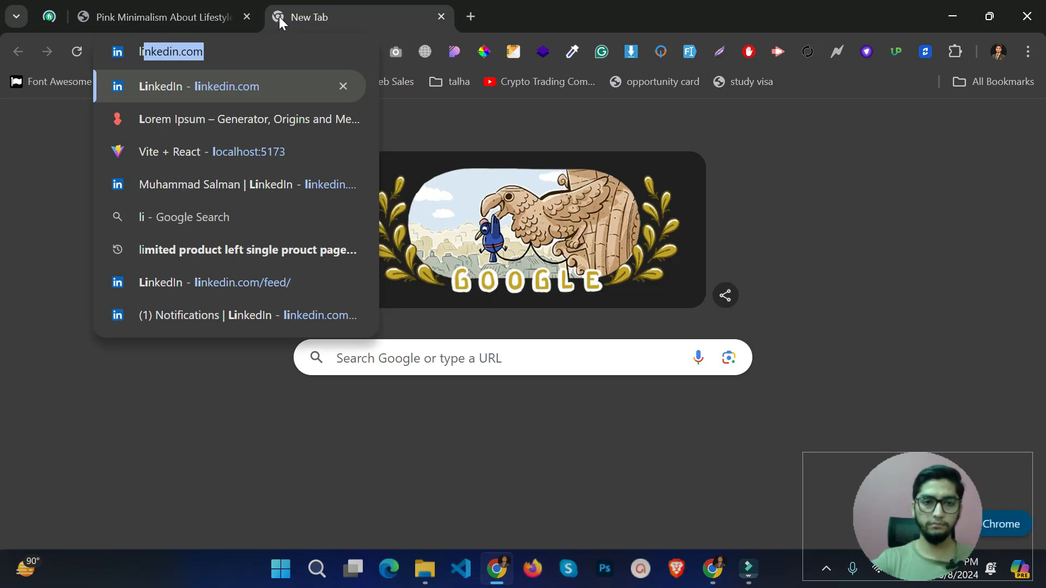
{"action": "key", "text": "Return"}
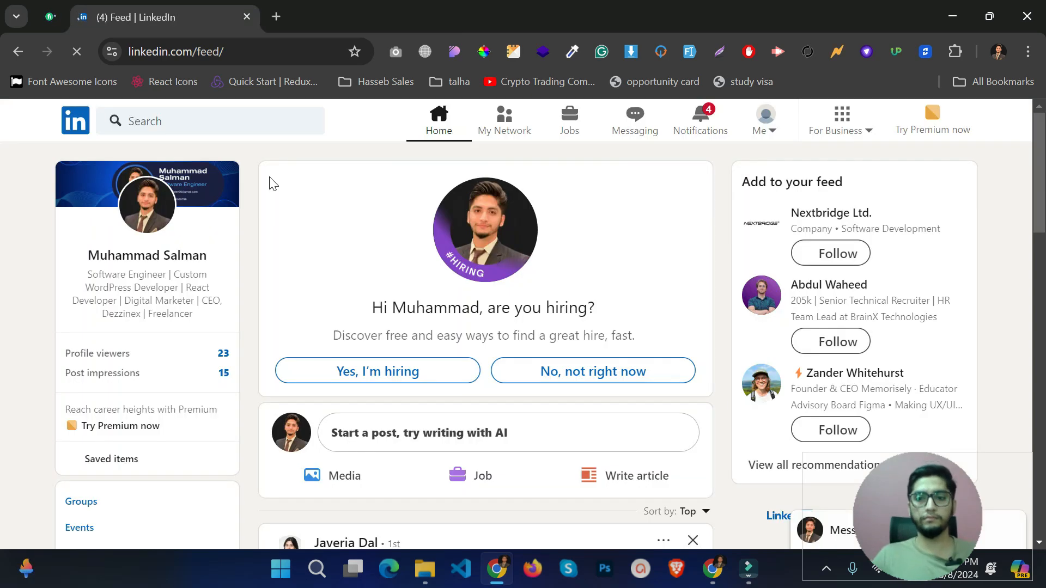
{"action": "left_click", "coordinate": [171, 256]}
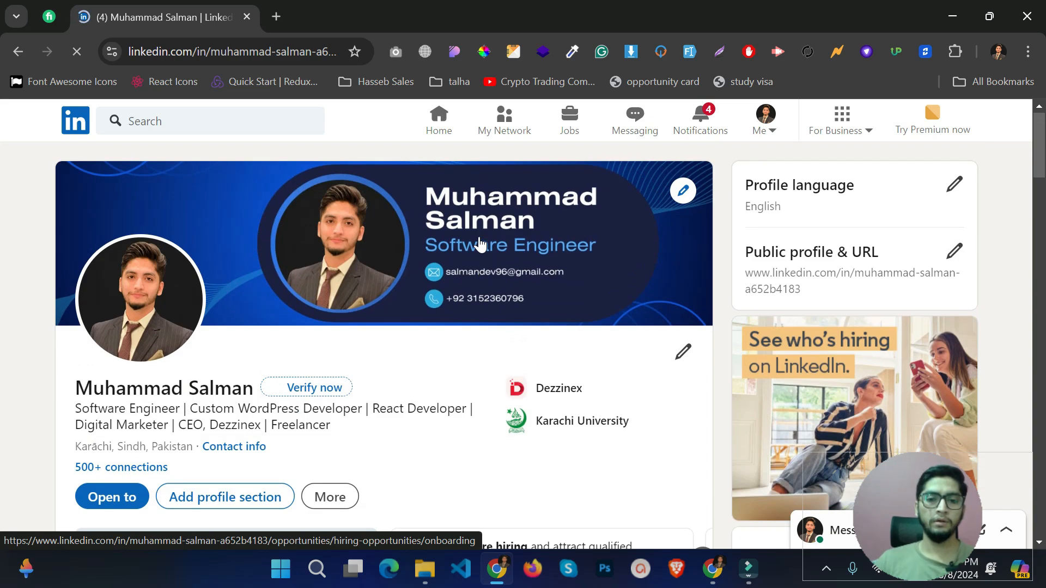
Expand and examine the full About text of the established profile as an example, and return to the empty about form
{"action": "scroll", "coordinate": [477, 242], "scroll_direction": "down", "scroll_amount": 10}
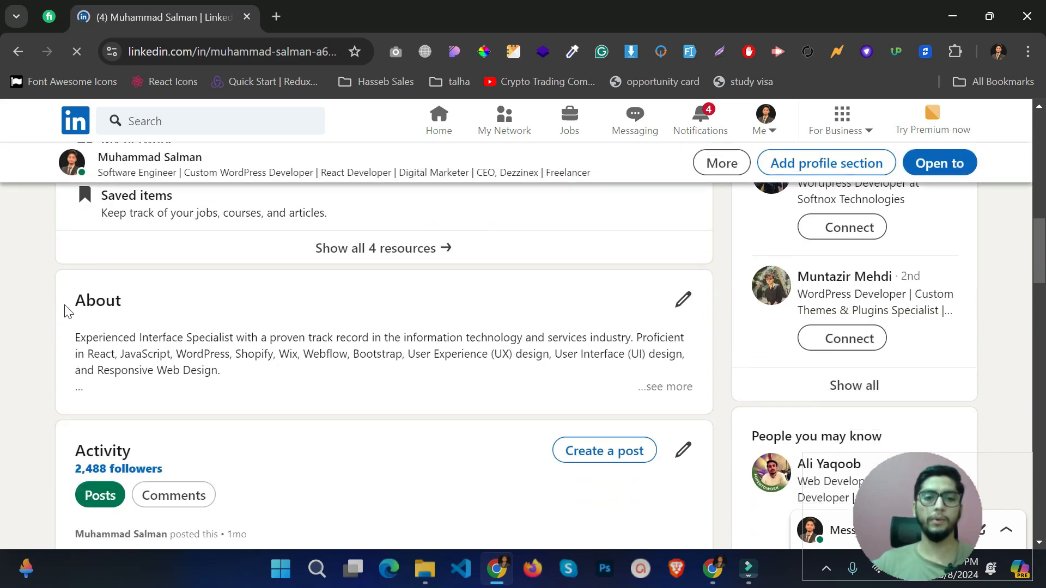
{"action": "left_click", "coordinate": [669, 388]}
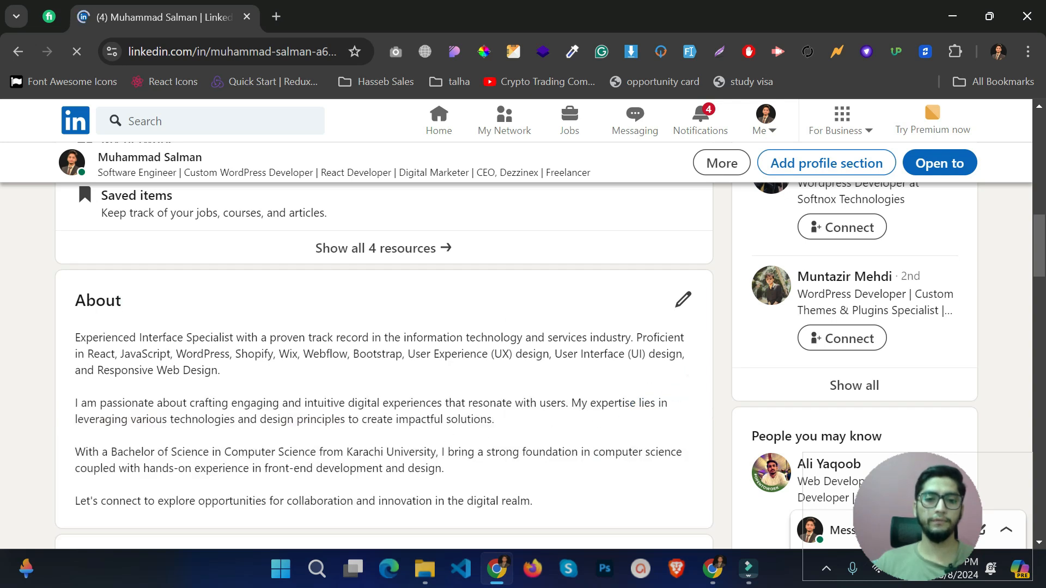
{"action": "left_click_drag", "start_coordinate": [392, 482], "coordinate": [122, 420]}
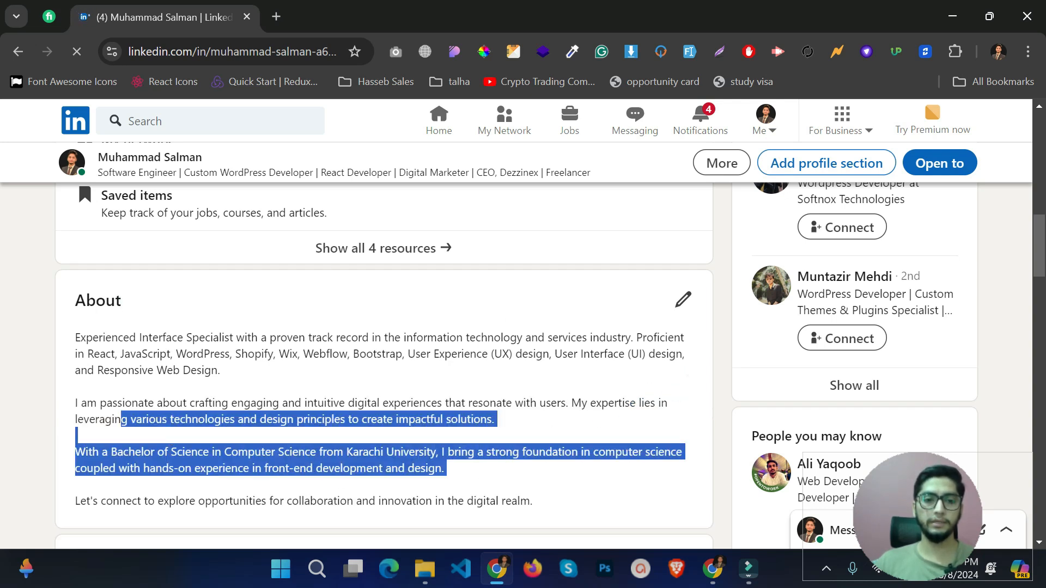
{"action": "left_click_drag", "start_coordinate": [234, 371], "coordinate": [107, 337]}
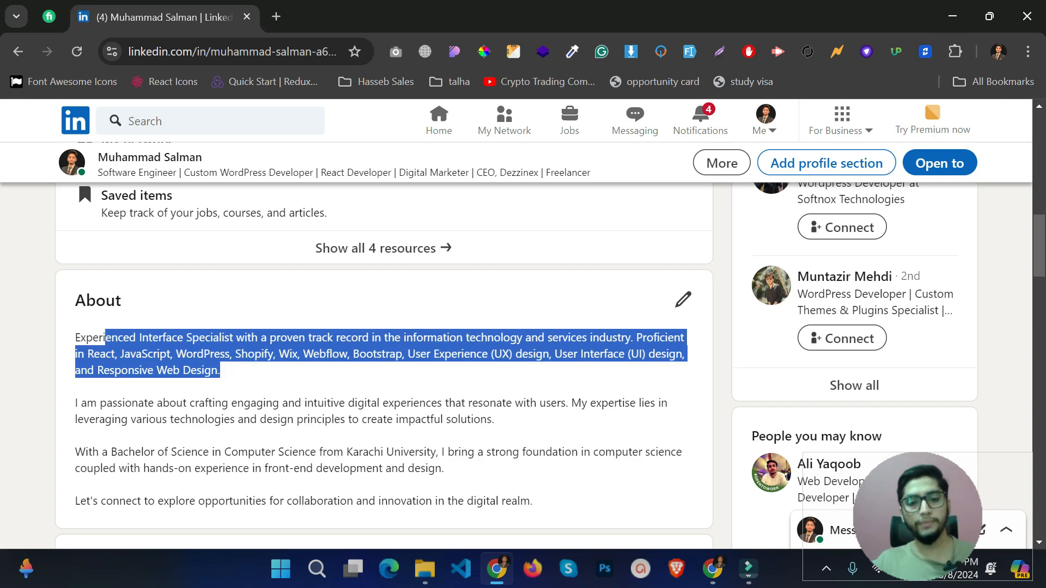
{"action": "left_click", "coordinate": [961, 11]}
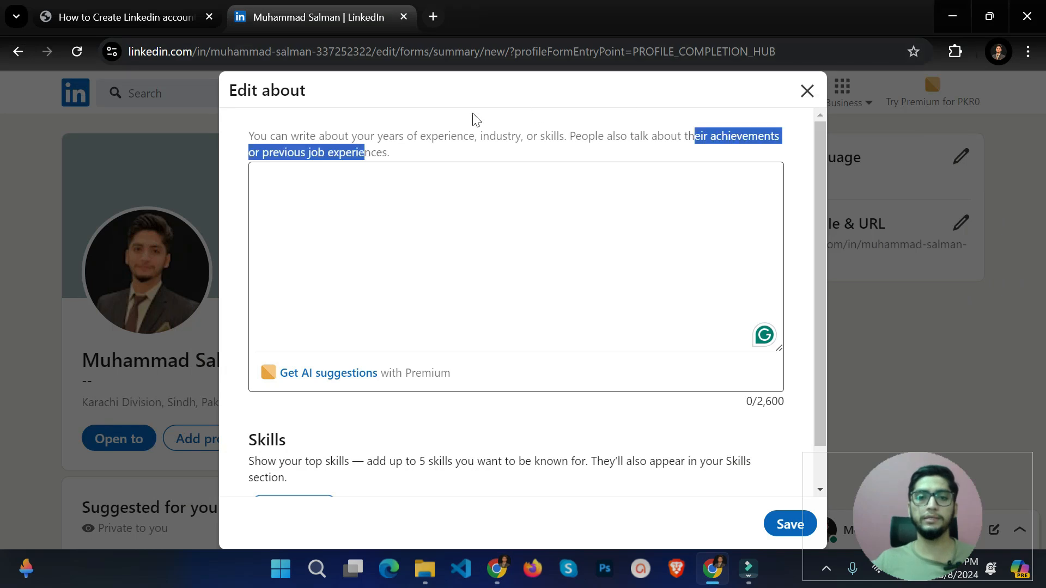
Copy the guidance sentences above the about field and paste them into it twice as sample text
{"action": "triple_click", "coordinate": [372, 140]}
{"action": "key", "text": "ctrl+c"}
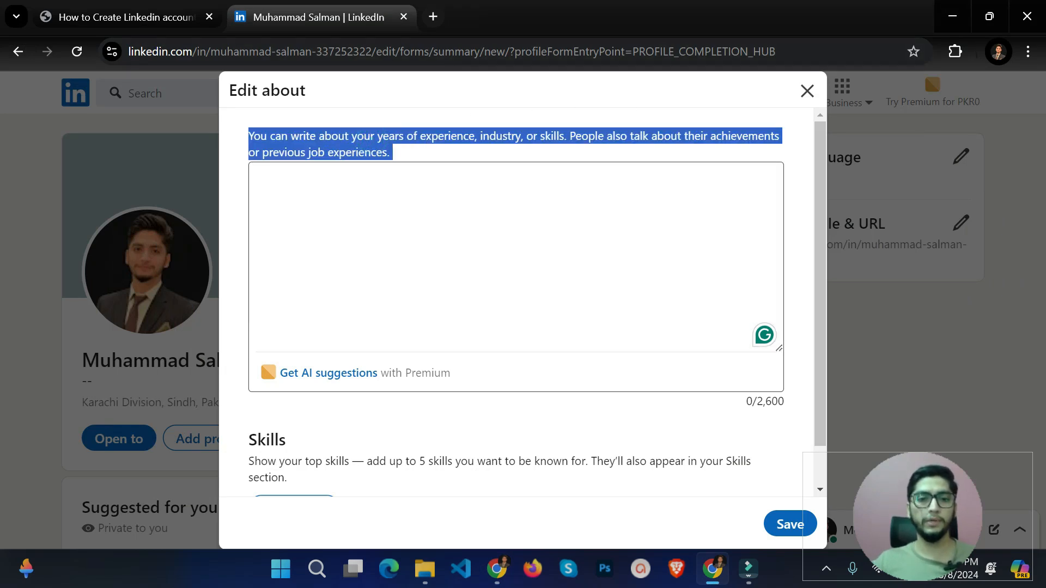
{"action": "left_click", "coordinate": [376, 194]}
{"action": "key", "text": "ctrl+v"}
{"action": "type", "text": "You can write about your years of experience, industry, or skills. People also talk about their achievements or previous job experiences."}
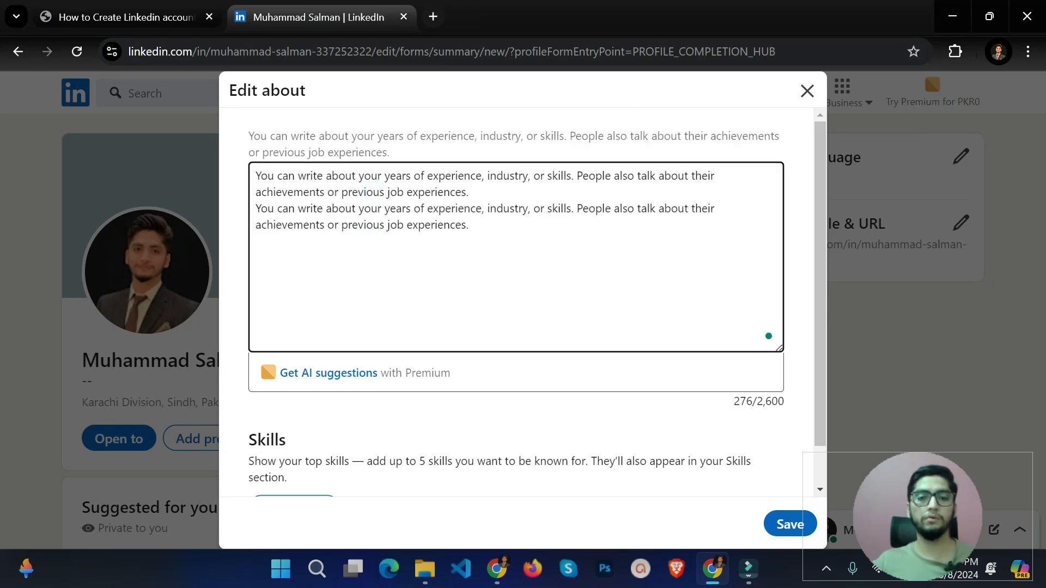
{"action": "left_click", "coordinate": [482, 192]}
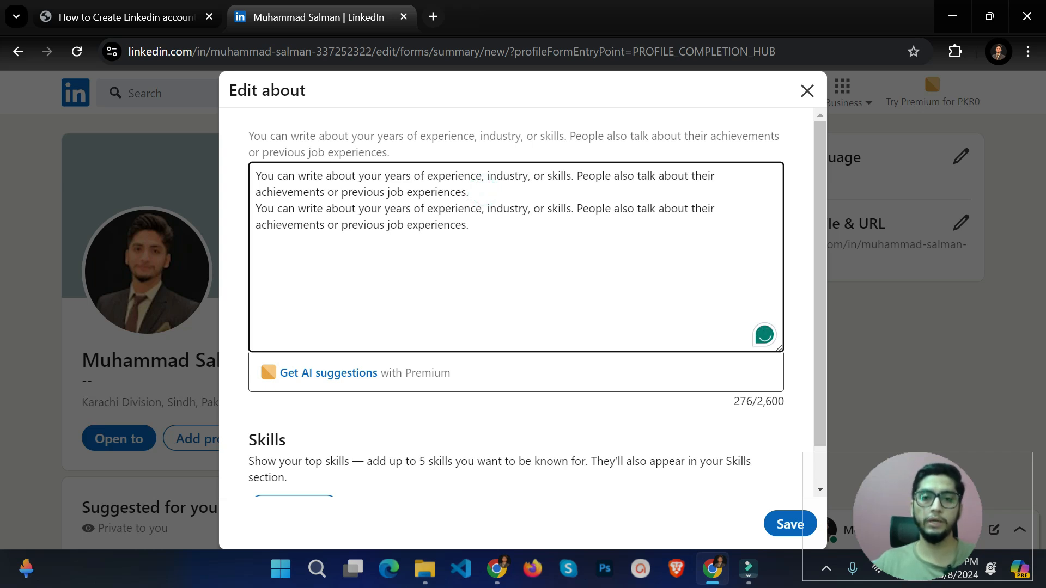
Add React.js as the first top skill in the about form
{"action": "scroll", "coordinate": [517, 365], "scroll_direction": "down", "scroll_amount": 1}
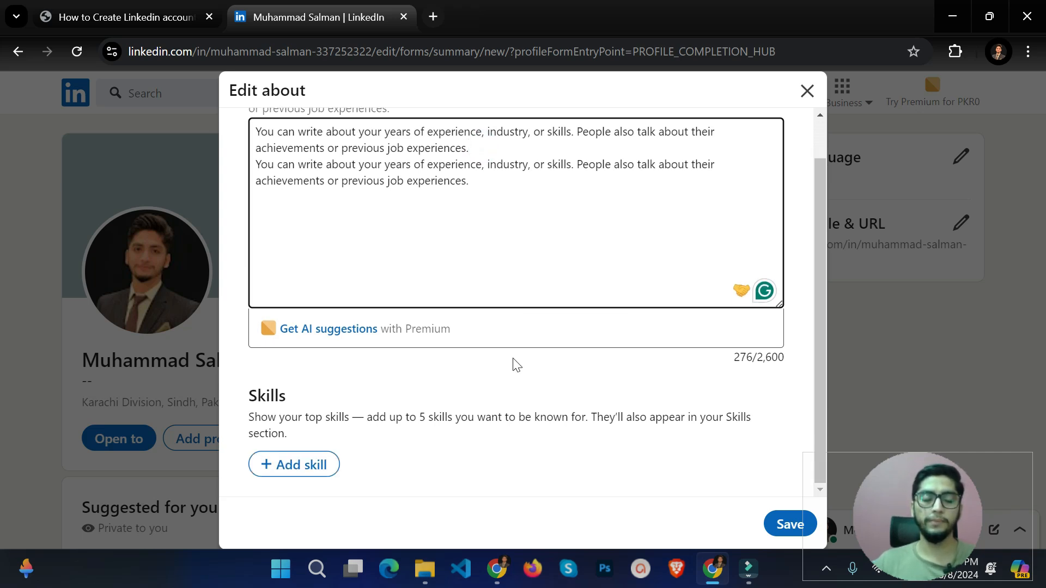
{"action": "left_click", "coordinate": [294, 466]}
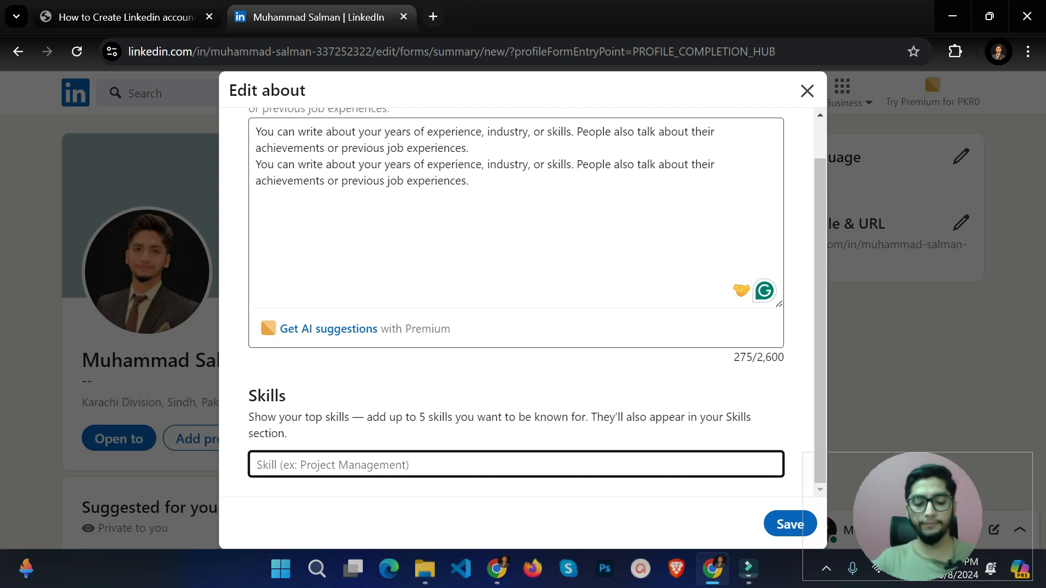
{"action": "type", "text": "React"}
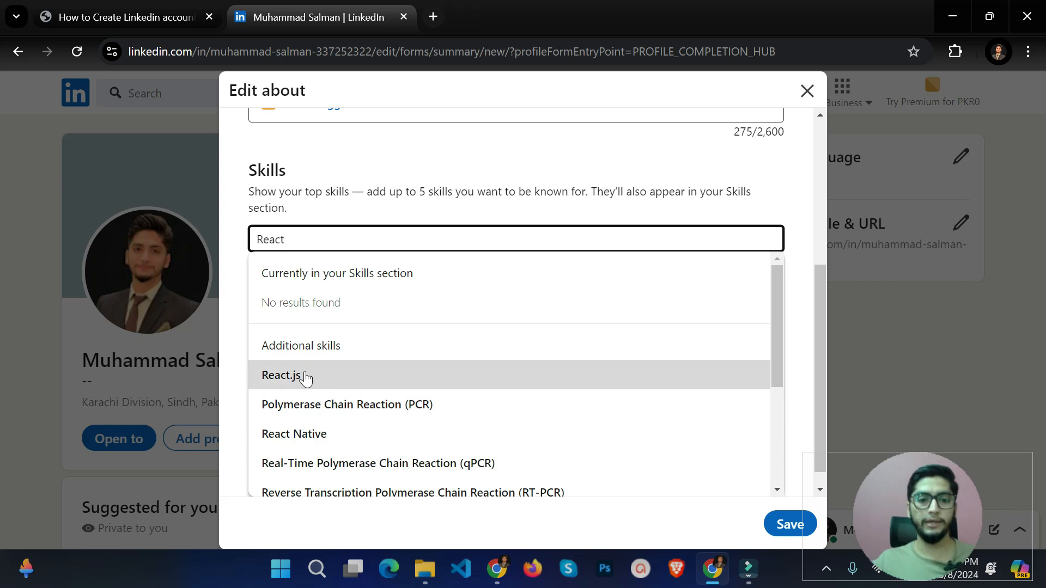
{"action": "left_click", "coordinate": [306, 377]}
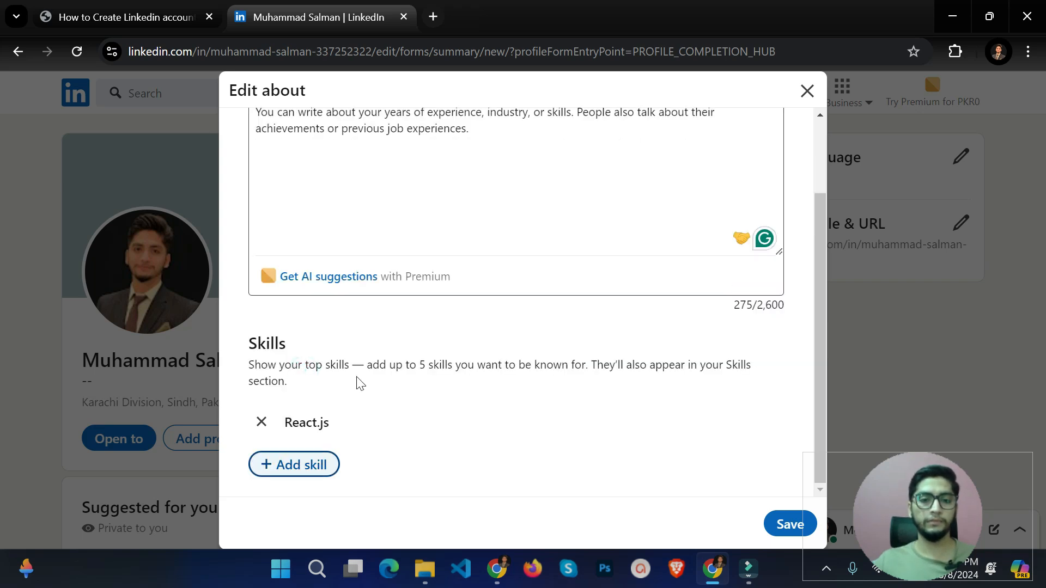
Add React Native as the second top skill
{"action": "left_click", "coordinate": [303, 466]}
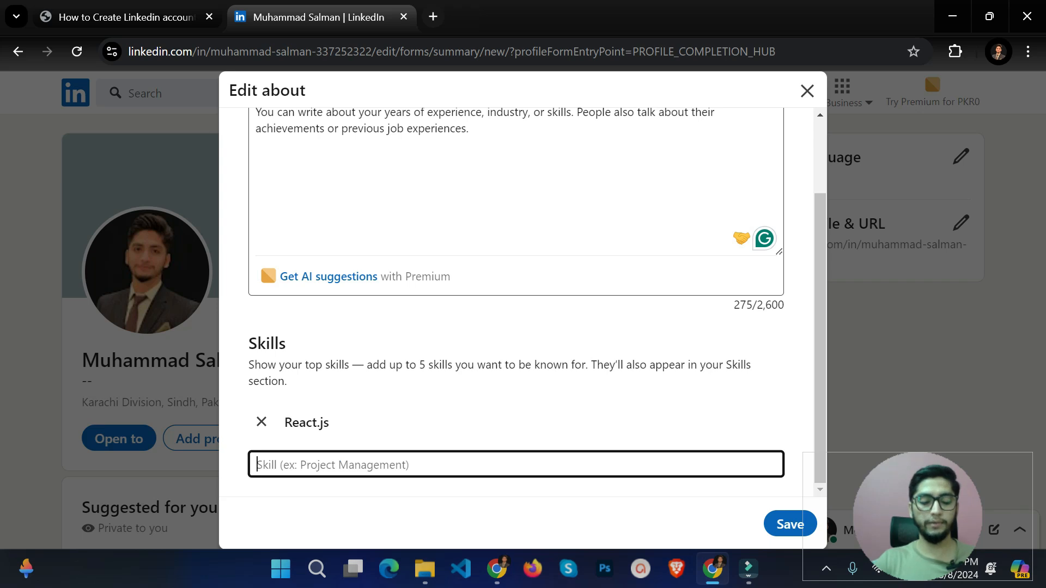
{"action": "type", "text": "Reajc"}
{"action": "key", "text": "BackSpace"}
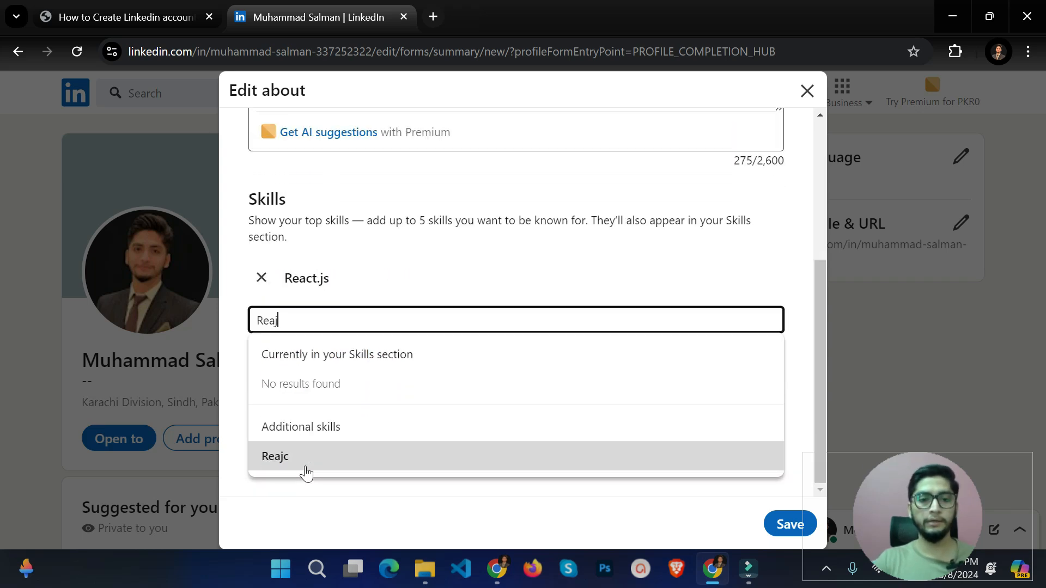
{"action": "key", "text": "BackSpace"}
{"action": "type", "text": "ct"}
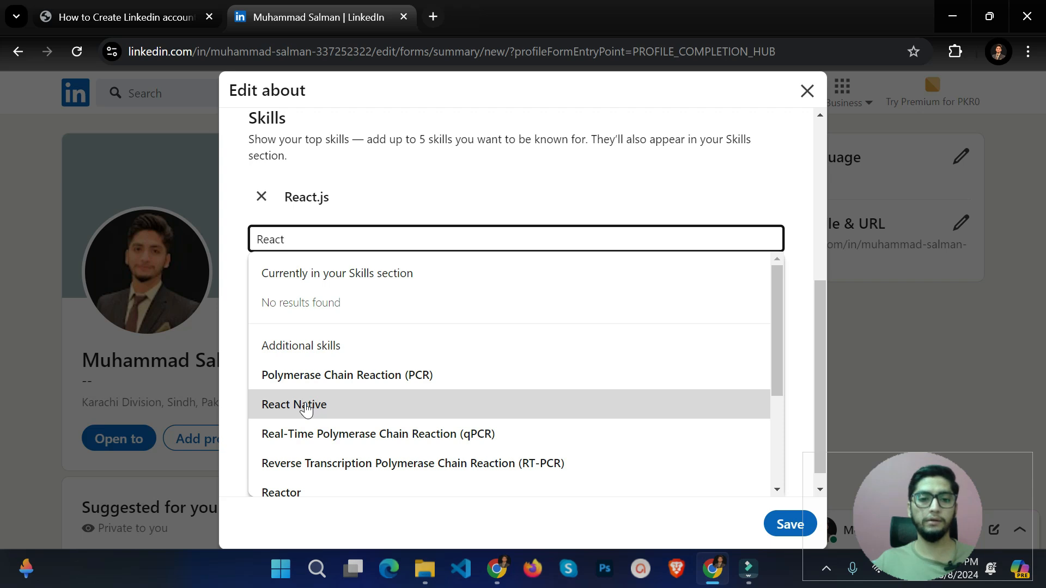
{"action": "left_click", "coordinate": [306, 410]}
Add Node.js as the third top skill and highlight the note on the five-skill limit
{"action": "left_click", "coordinate": [327, 463]}
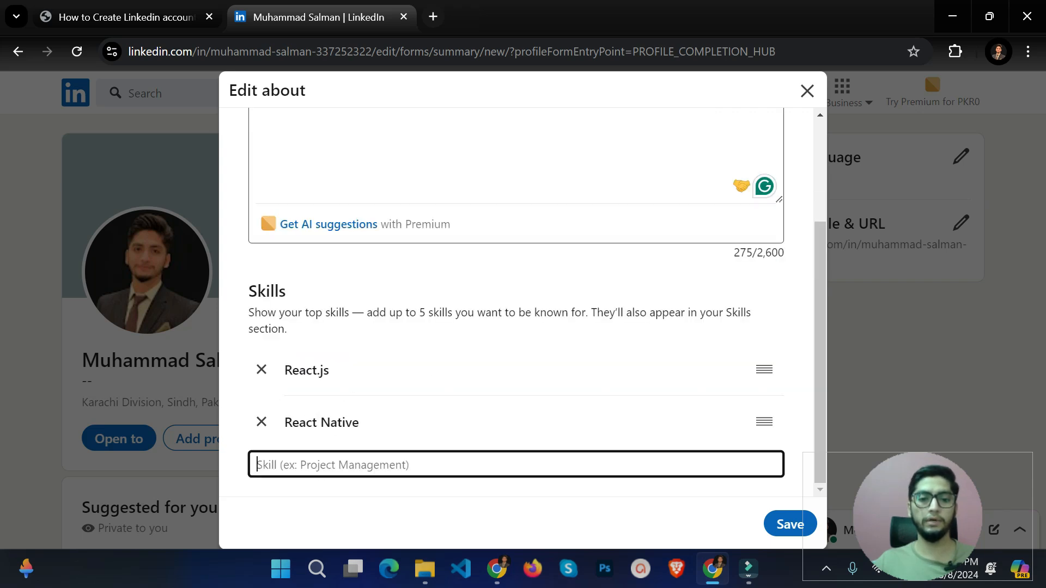
{"action": "type", "text": "node js"}
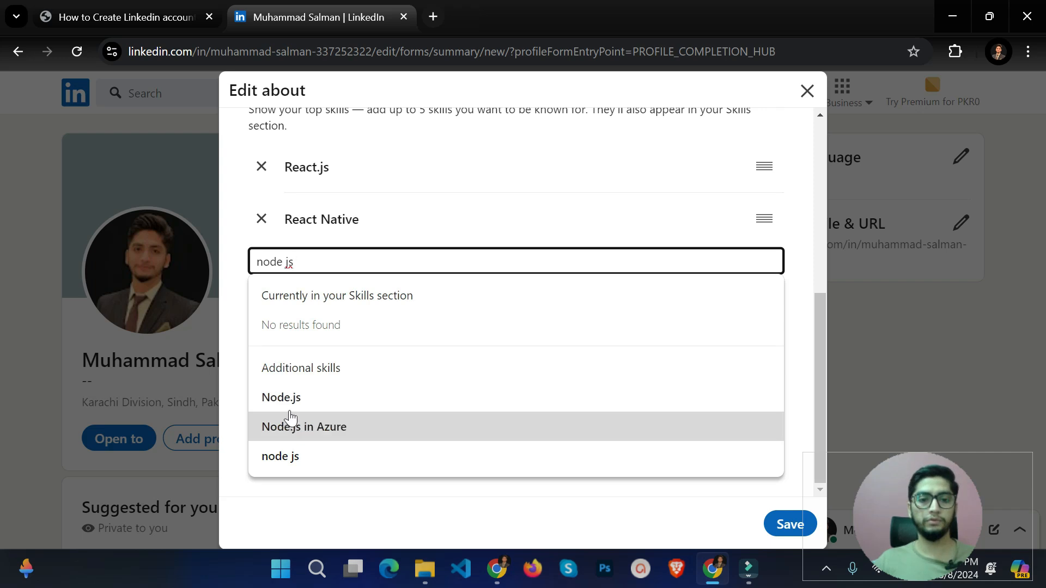
{"action": "left_click", "coordinate": [292, 413]}
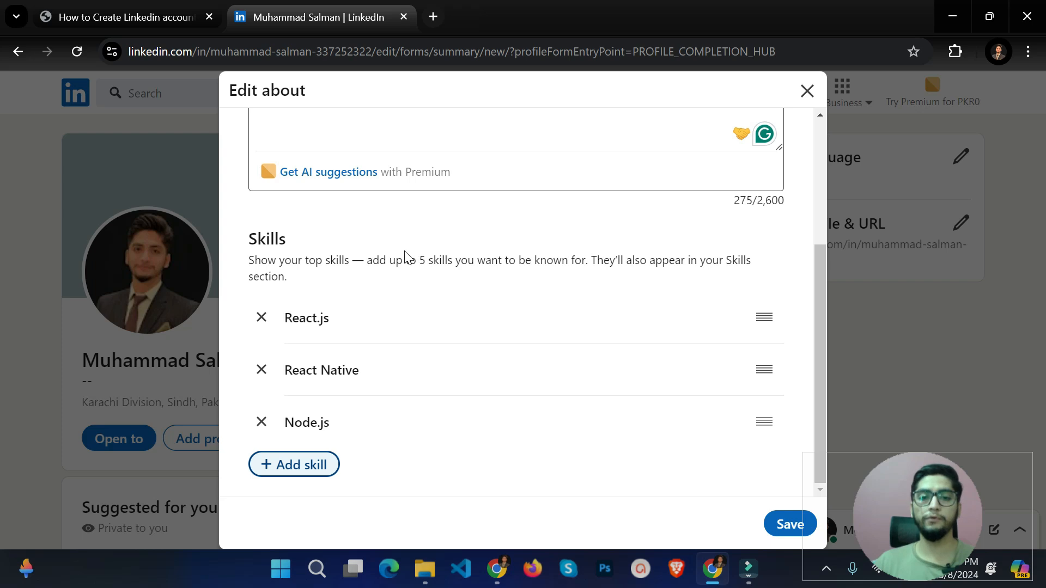
{"action": "left_click_drag", "start_coordinate": [405, 260], "coordinate": [537, 278]}
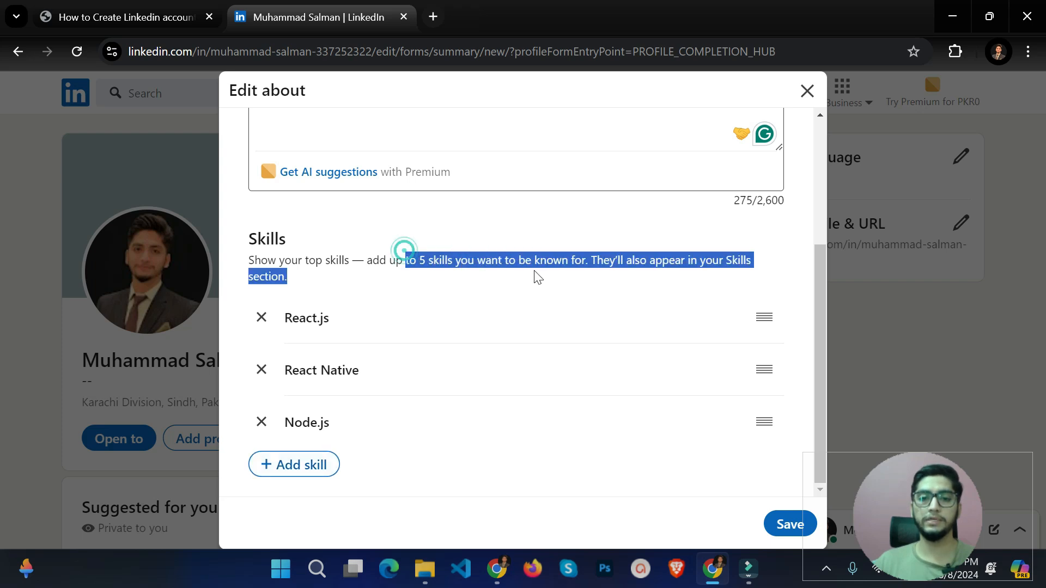
{"action": "left_click", "coordinate": [498, 287]}
Add Wodpress and PHP as the fourth and fifth top skills
{"action": "left_click", "coordinate": [327, 464]}
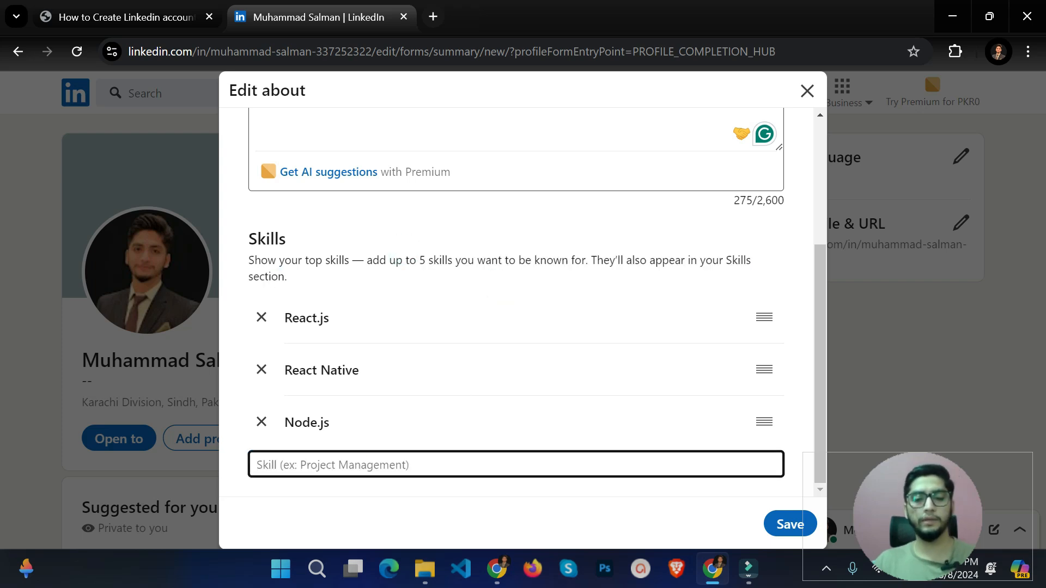
{"action": "type", "text": "Wo"}
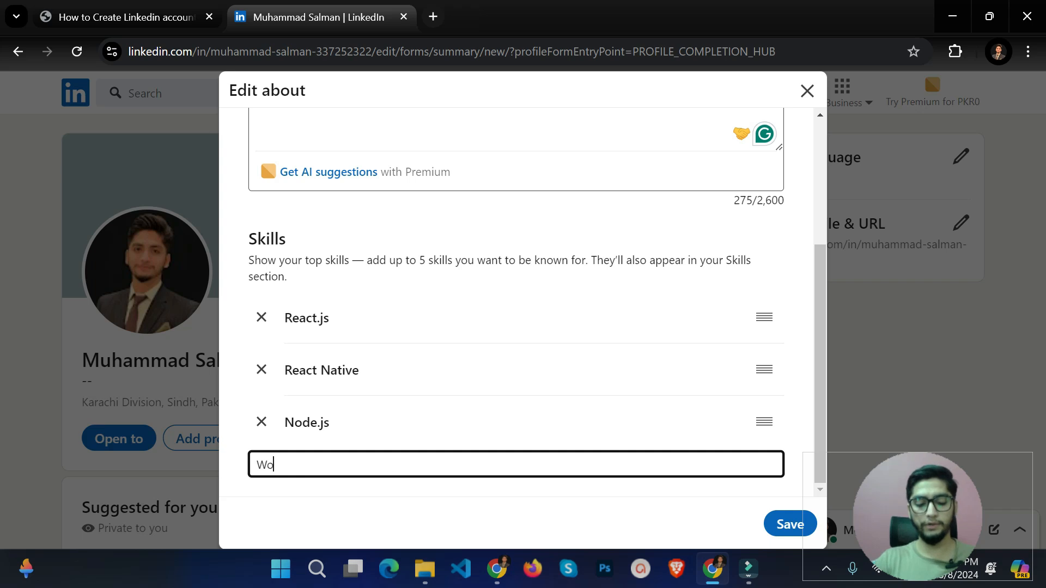
{"action": "type", "text": "dpress"}
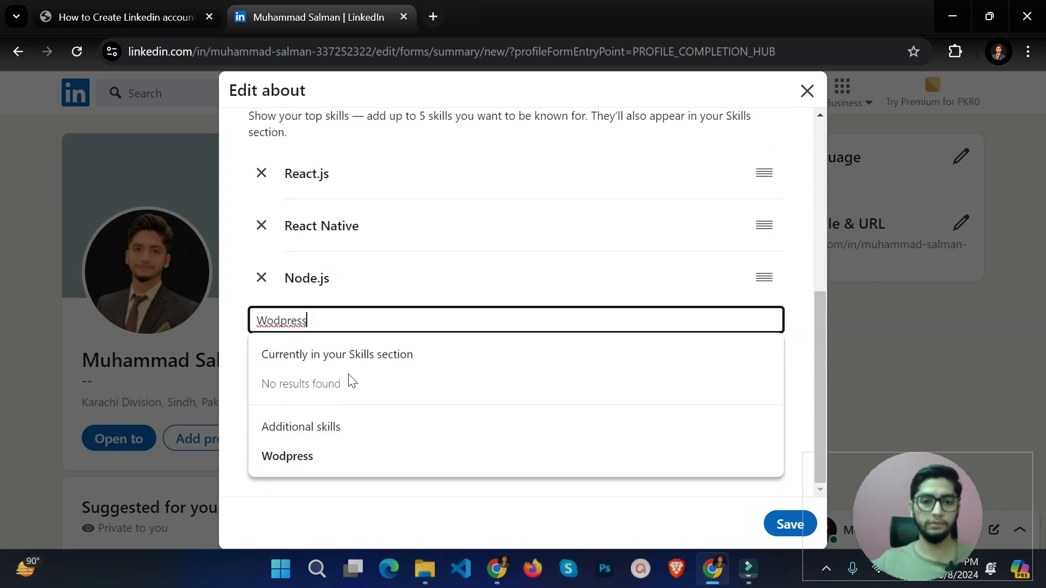
{"action": "left_click", "coordinate": [315, 454]}
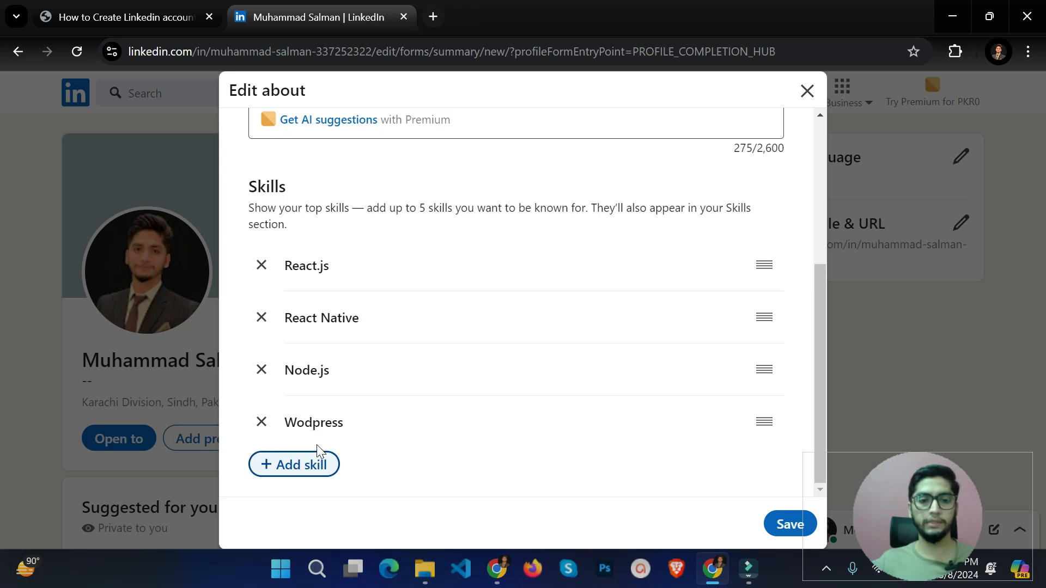
{"action": "left_click", "coordinate": [316, 467]}
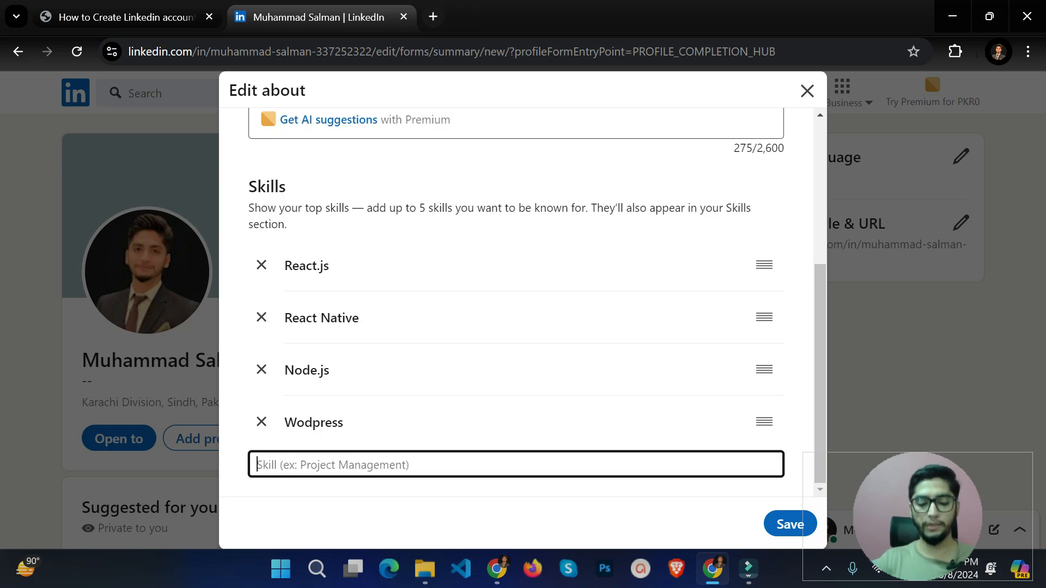
{"action": "type", "text": "php"}
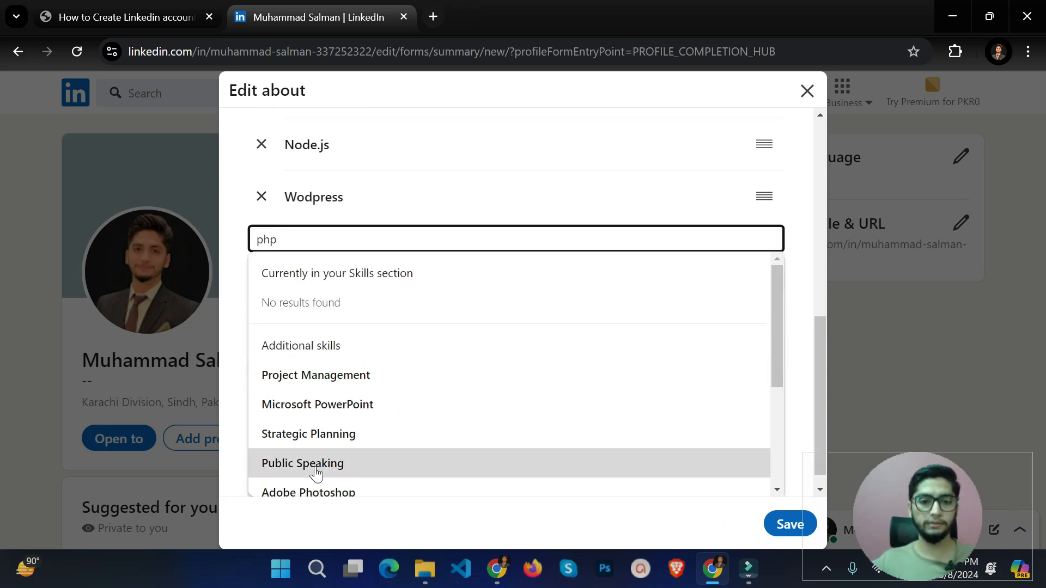
{"action": "left_click", "coordinate": [325, 382]}
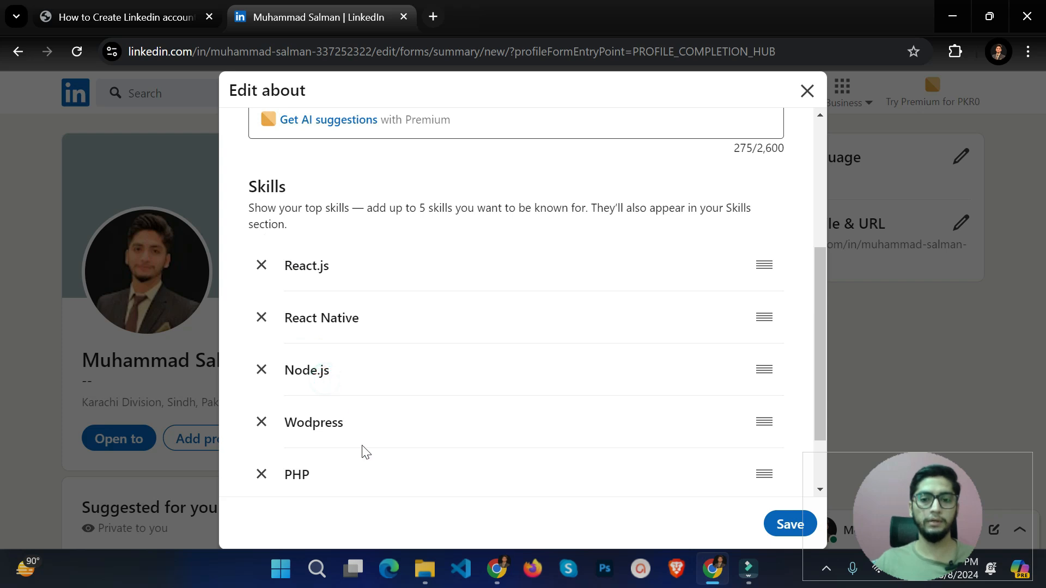
Review the about text and the skills list, and save the about section
{"action": "scroll", "coordinate": [364, 451], "scroll_direction": "down", "scroll_amount": 2}
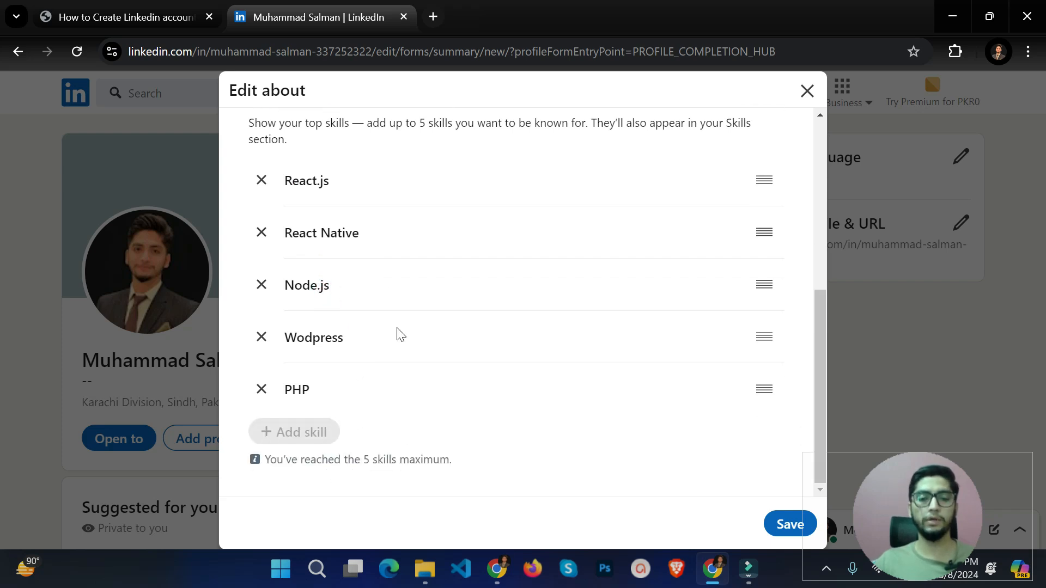
{"action": "scroll", "coordinate": [401, 334], "scroll_direction": "up", "scroll_amount": 3}
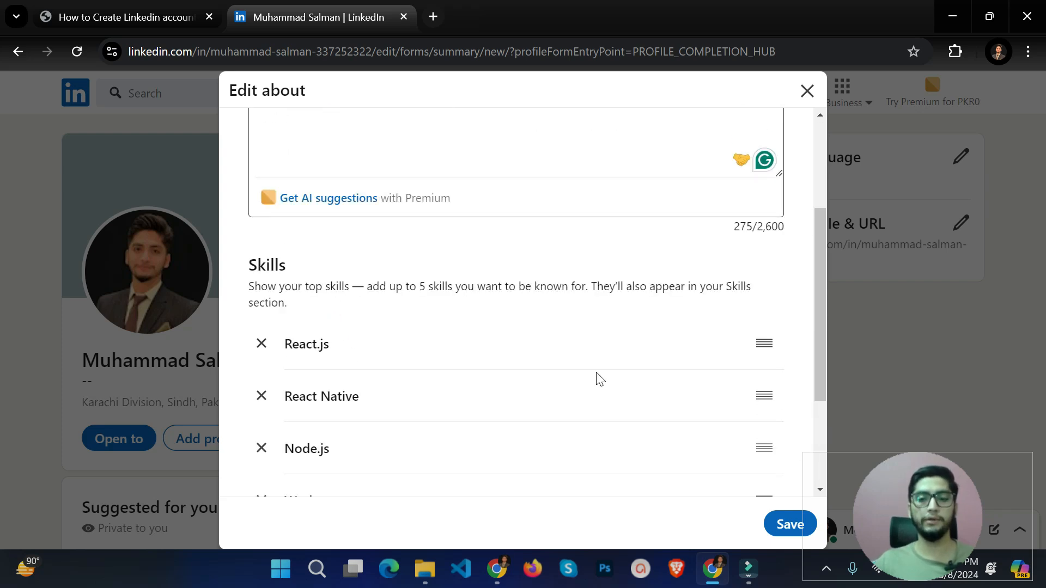
{"action": "scroll", "coordinate": [600, 377], "scroll_direction": "down", "scroll_amount": 3}
{"action": "scroll", "coordinate": [597, 378], "scroll_direction": "up", "scroll_amount": 5}
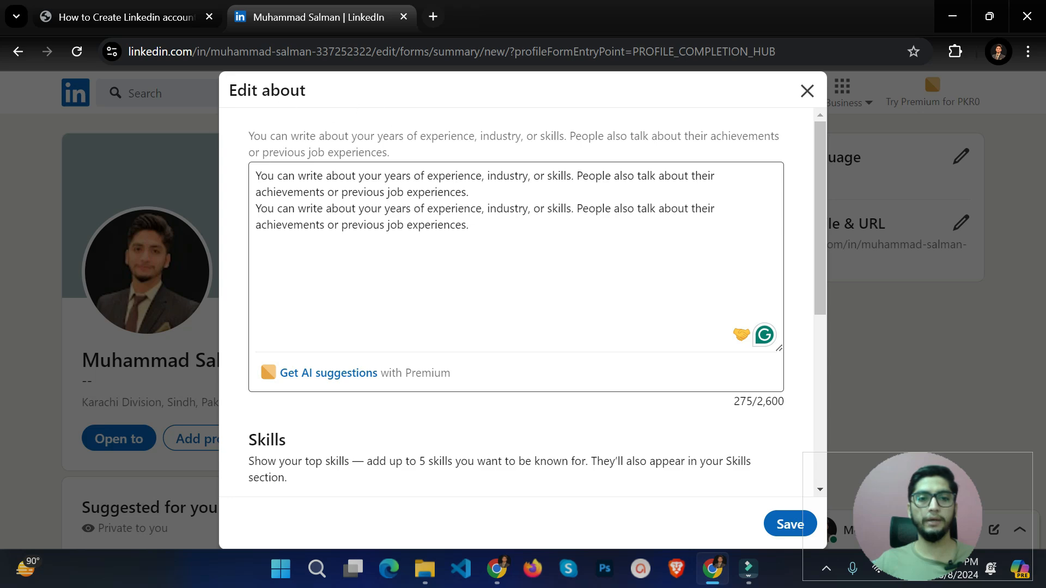
{"action": "scroll", "coordinate": [647, 397], "scroll_direction": "down", "scroll_amount": 5}
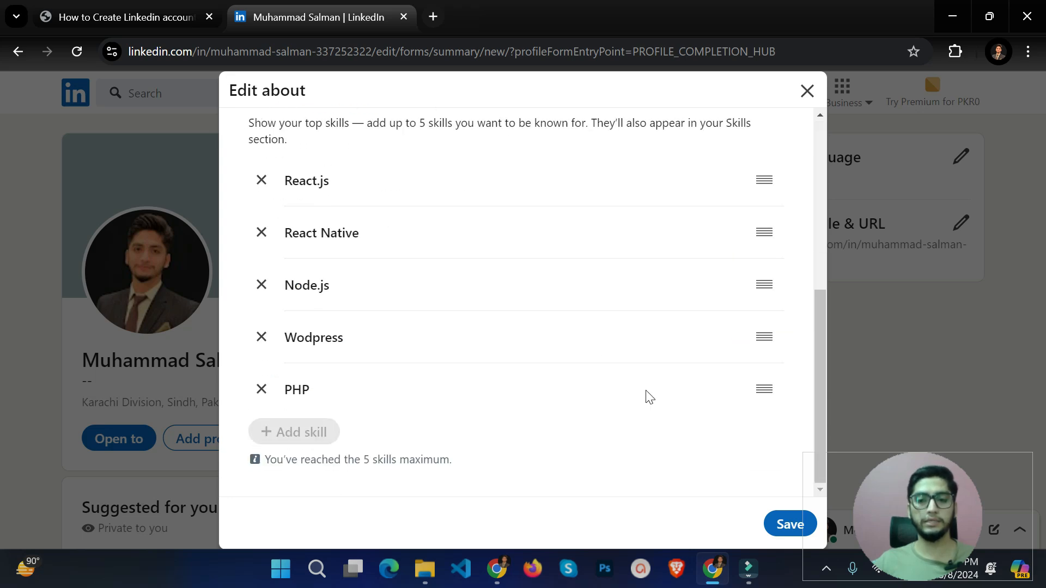
{"action": "left_click", "coordinate": [790, 522]}
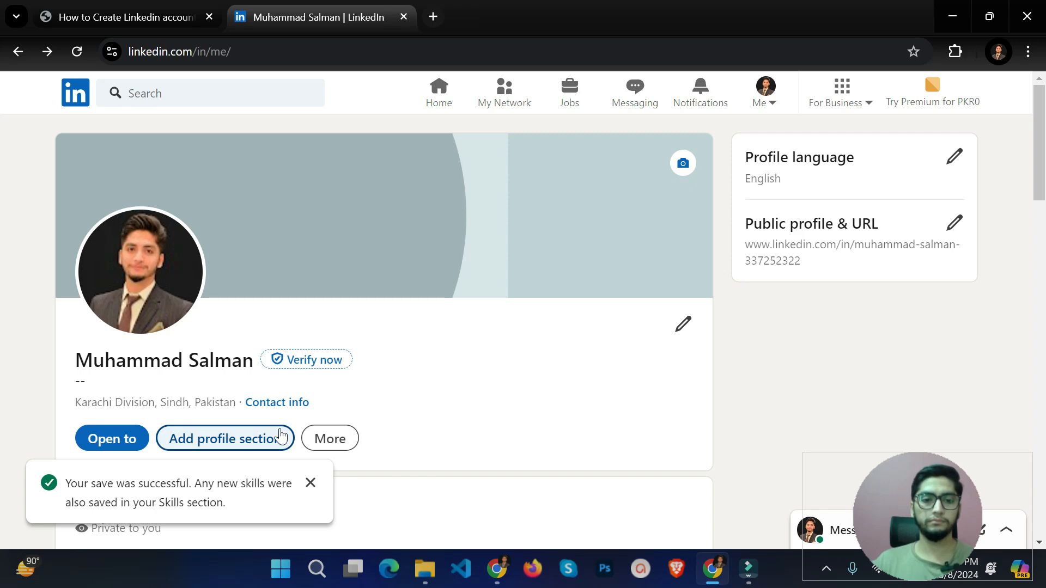
Check the saved About text and its top skills on the profile page
{"action": "scroll", "coordinate": [281, 436], "scroll_direction": "down", "scroll_amount": 4}
{"action": "scroll", "coordinate": [226, 196], "scroll_direction": "down", "scroll_amount": 5}
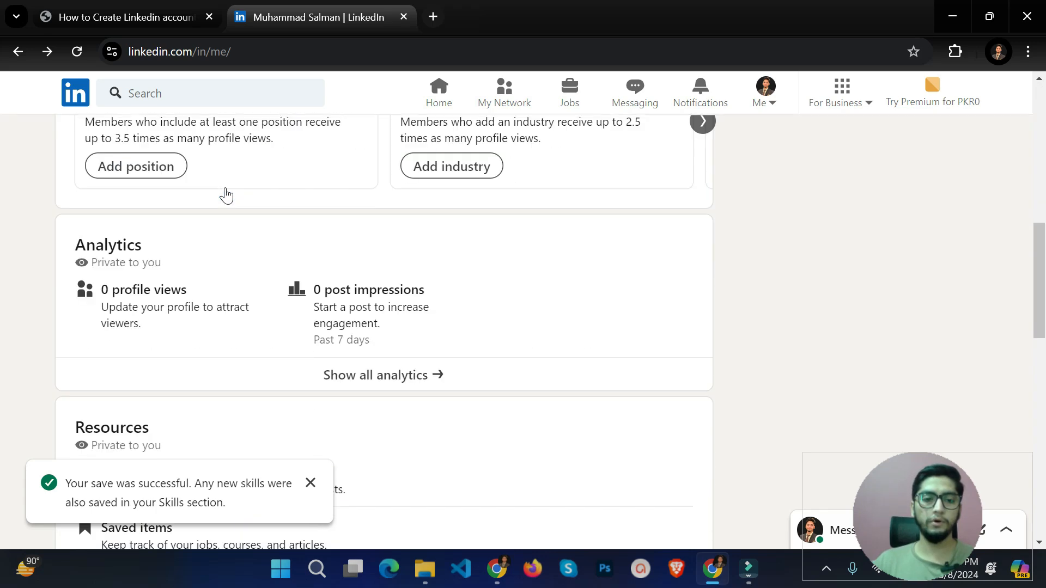
{"action": "scroll", "coordinate": [226, 197], "scroll_direction": "down", "scroll_amount": 7}
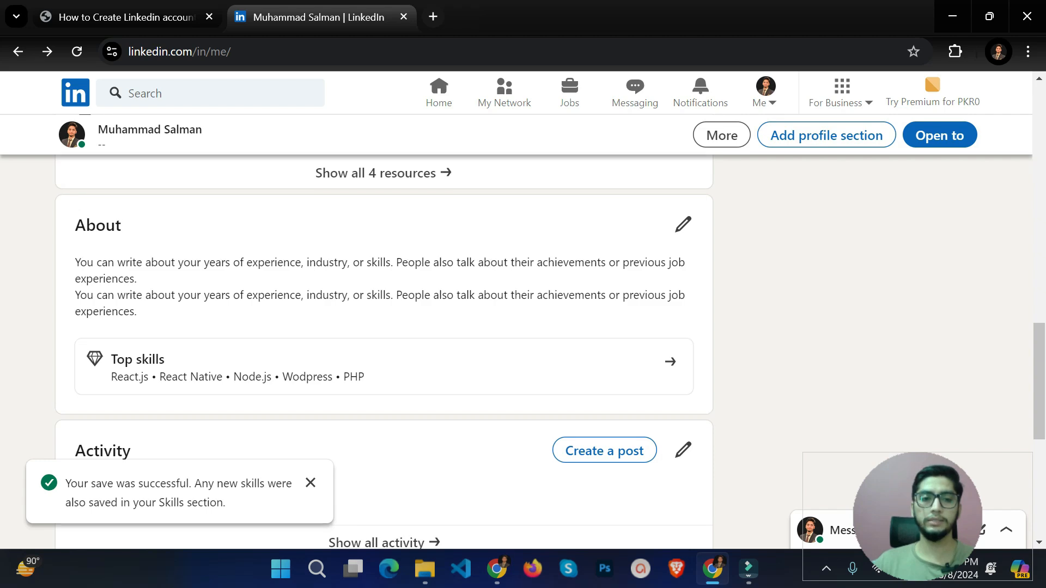
{"action": "scroll", "coordinate": [196, 376], "scroll_direction": "up", "scroll_amount": 15}
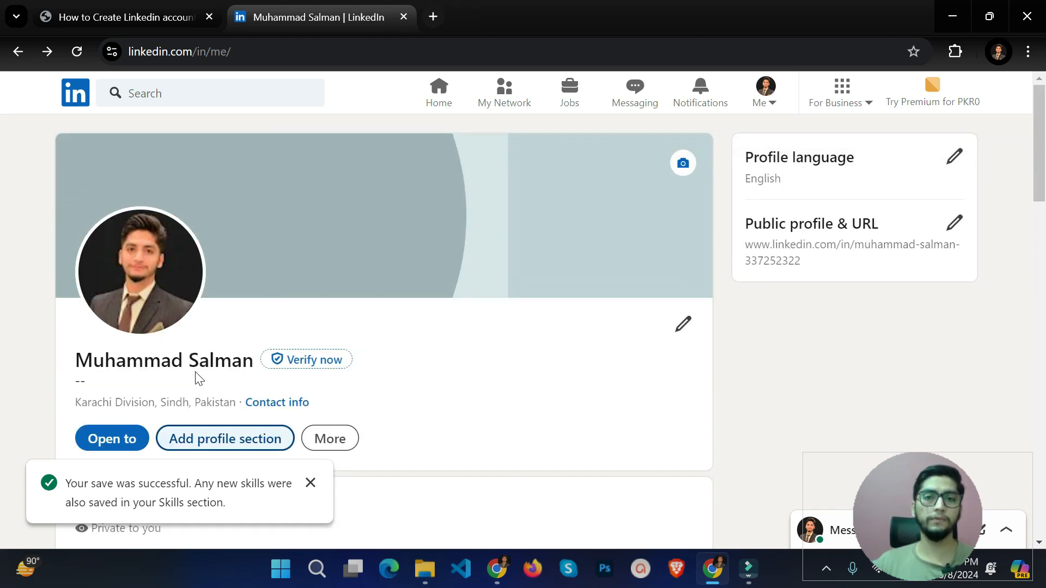
Open the form for adding education from the core profile sections
{"action": "scroll", "coordinate": [199, 379], "scroll_direction": "down", "scroll_amount": 2}
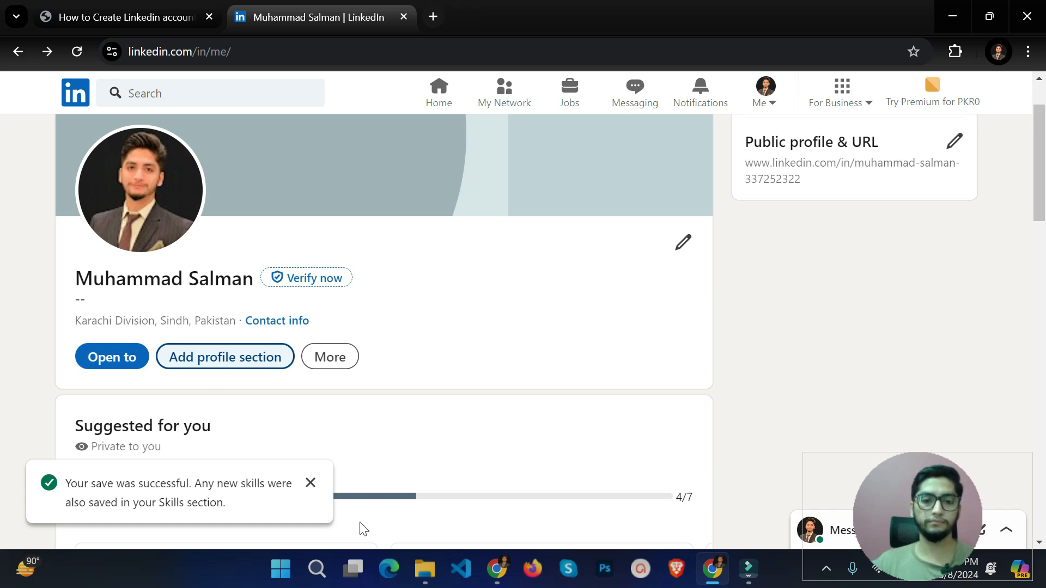
{"action": "left_click", "coordinate": [243, 364]}
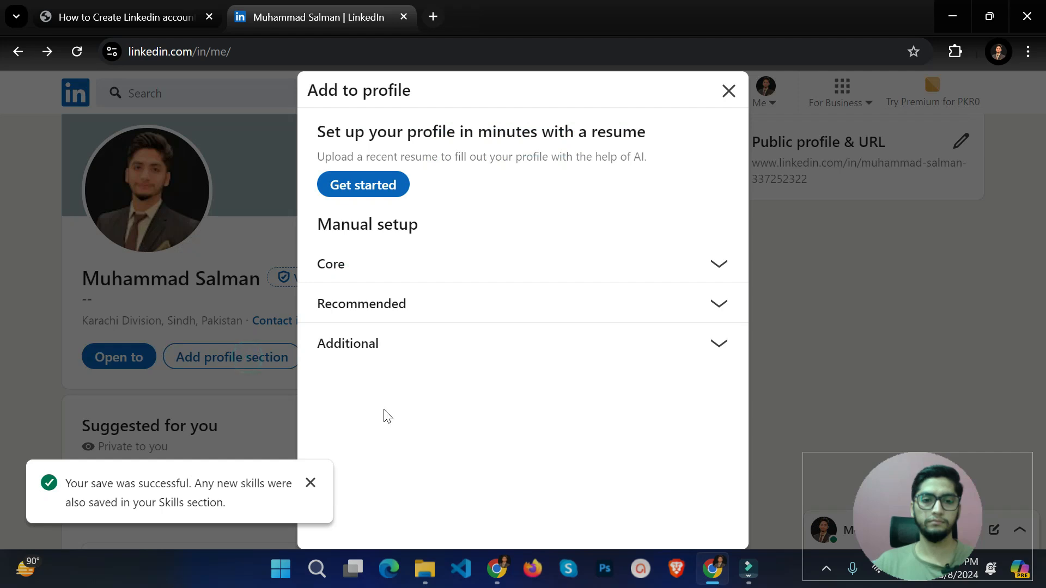
{"action": "left_click", "coordinate": [403, 263]}
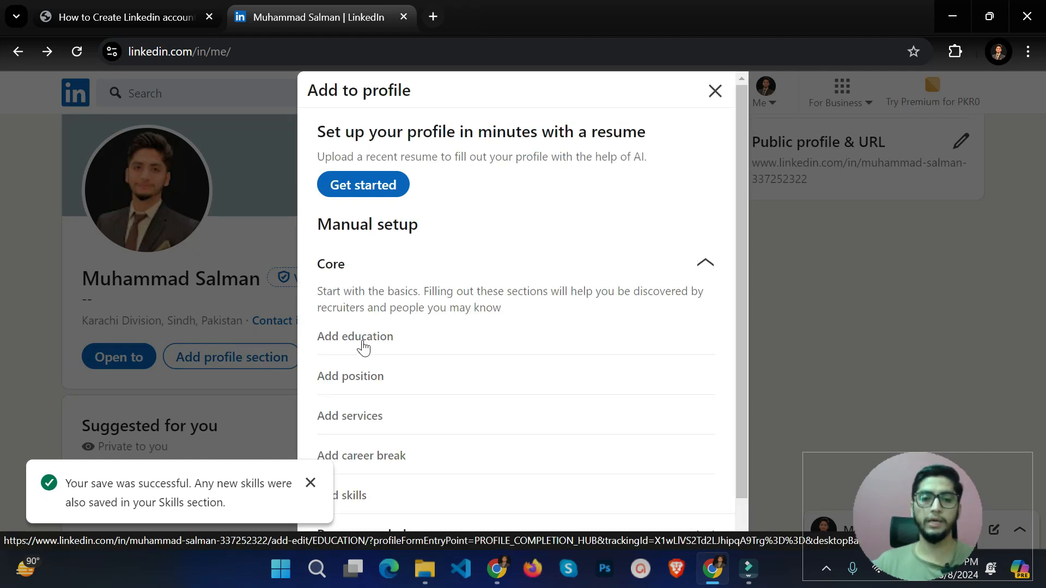
{"action": "left_click", "coordinate": [362, 340]}
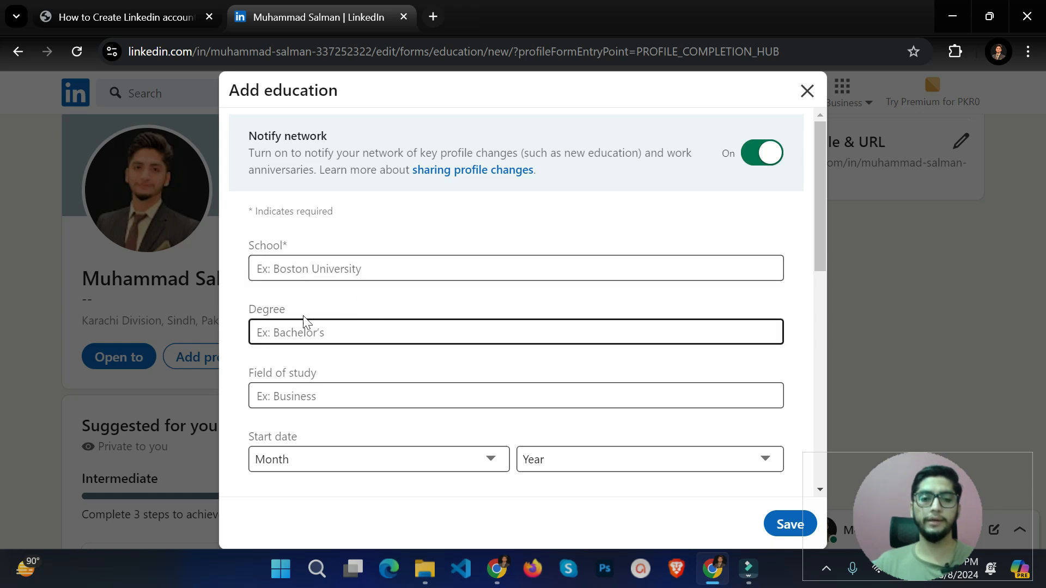
Look through the education form's fields, from school, degree and dates to activities, description, skills and media
{"action": "scroll", "coordinate": [274, 381], "scroll_direction": "down", "scroll_amount": 5}
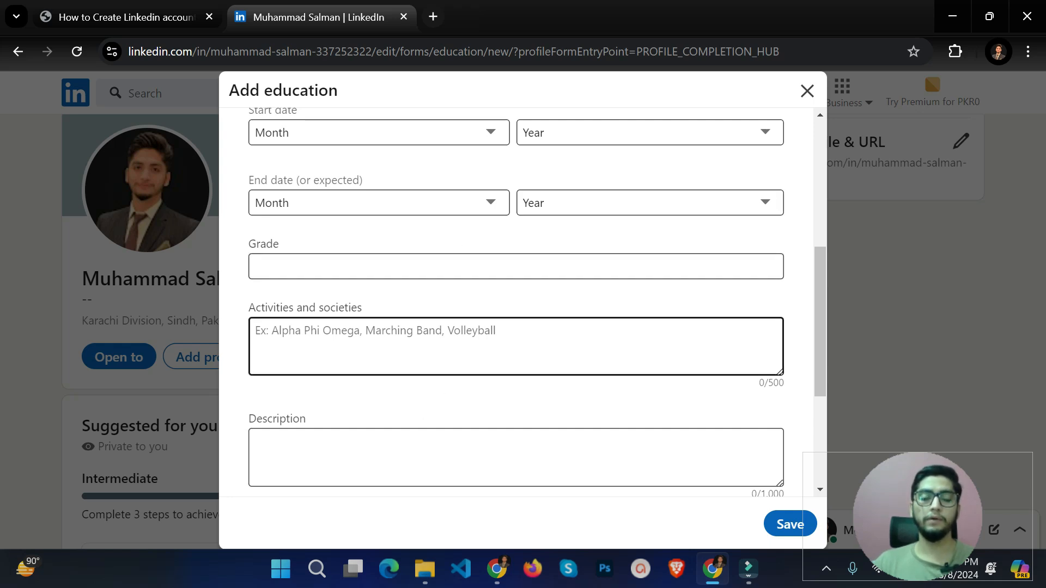
{"action": "left_click", "coordinate": [430, 332]}
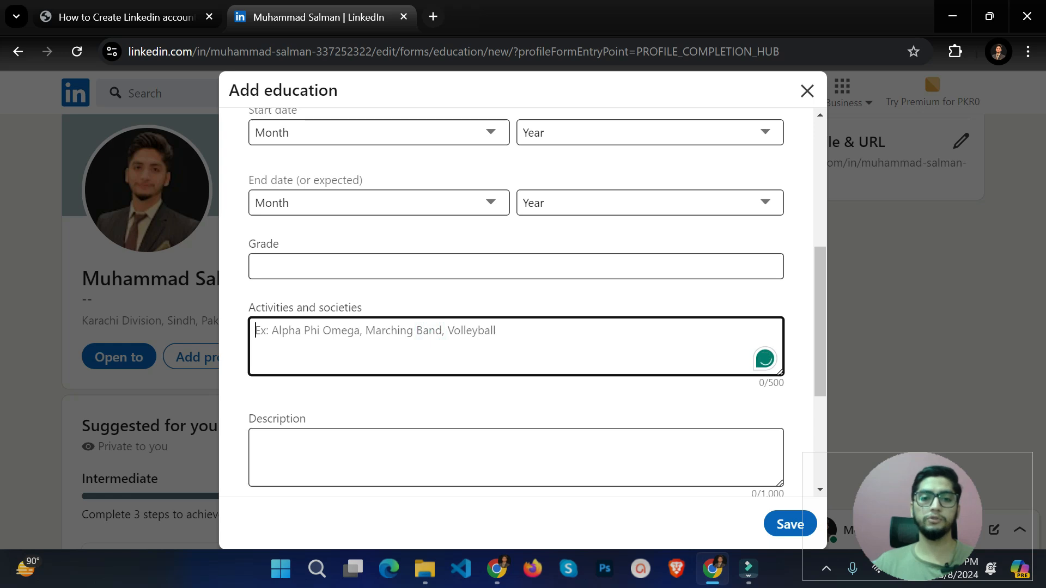
{"action": "scroll", "coordinate": [430, 332], "scroll_direction": "down", "scroll_amount": 3}
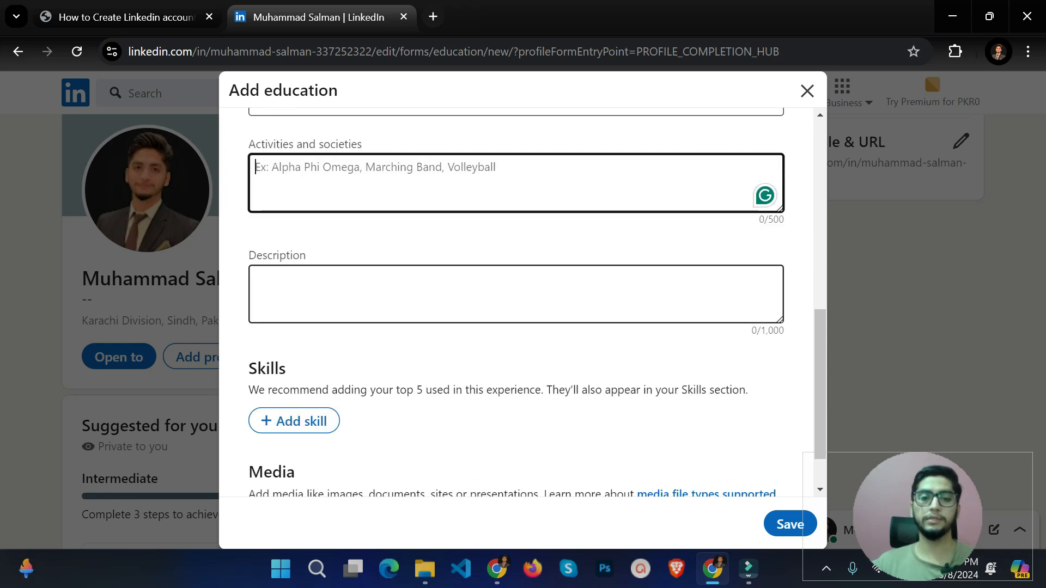
{"action": "scroll", "coordinate": [447, 380], "scroll_direction": "down", "scroll_amount": 1}
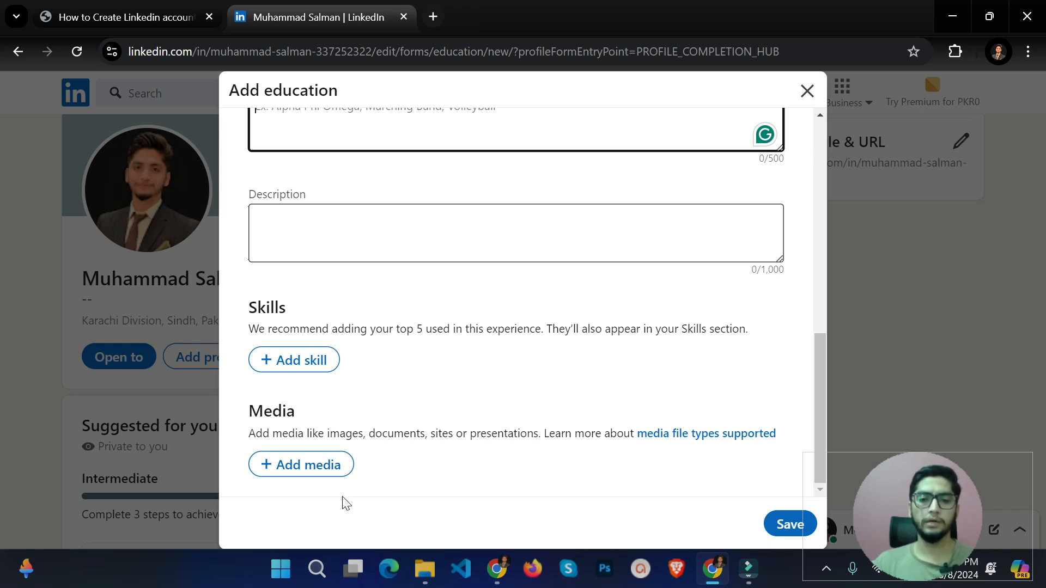
{"action": "scroll", "coordinate": [361, 444], "scroll_direction": "up", "scroll_amount": 10}
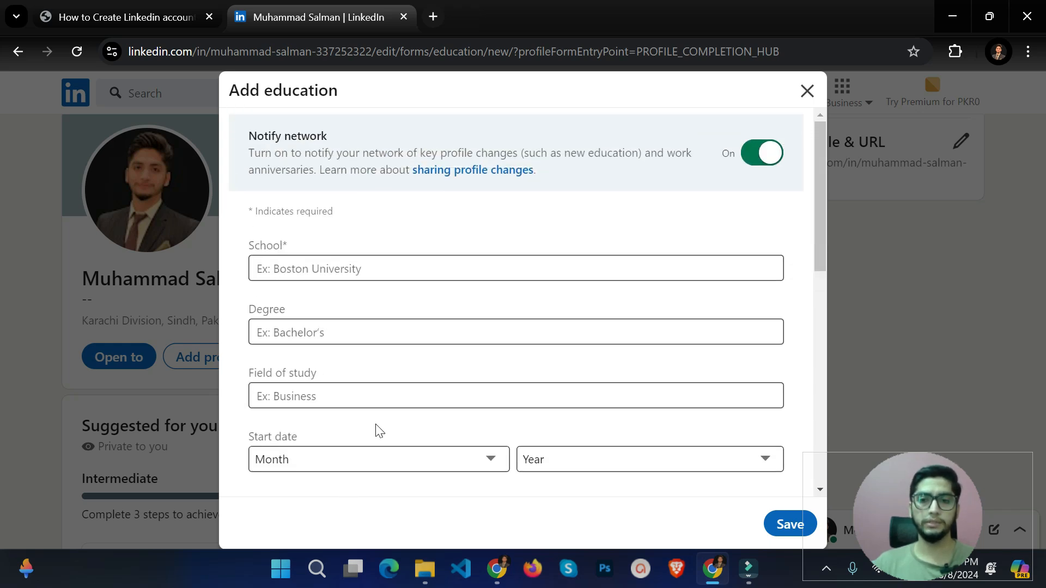
Close the education form without saving and look through the core sections that can be added to the profile
{"action": "left_click", "coordinate": [600, 268]}
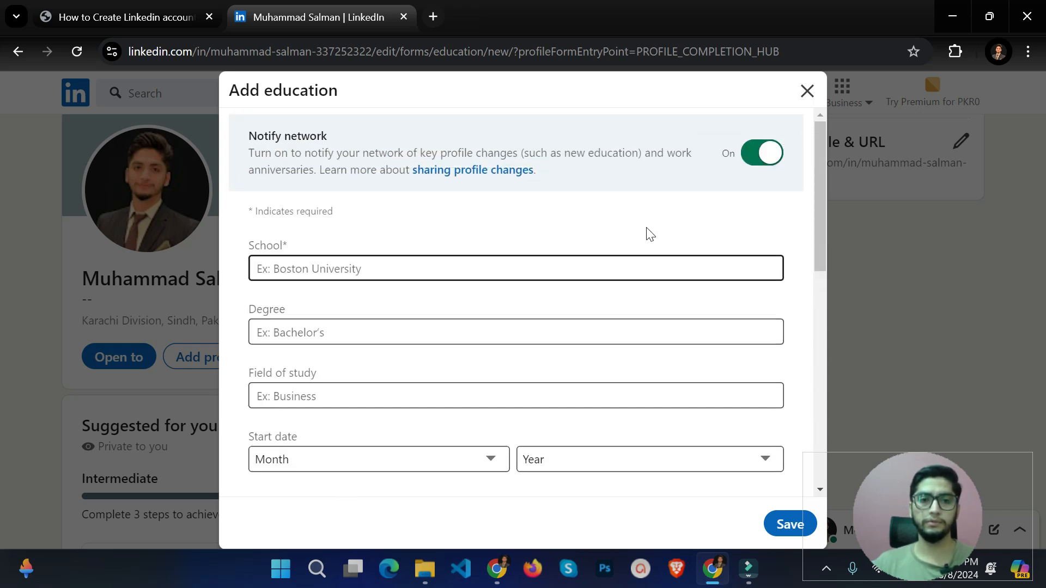
{"action": "left_click", "coordinate": [807, 90]}
{"action": "left_click", "coordinate": [254, 364]}
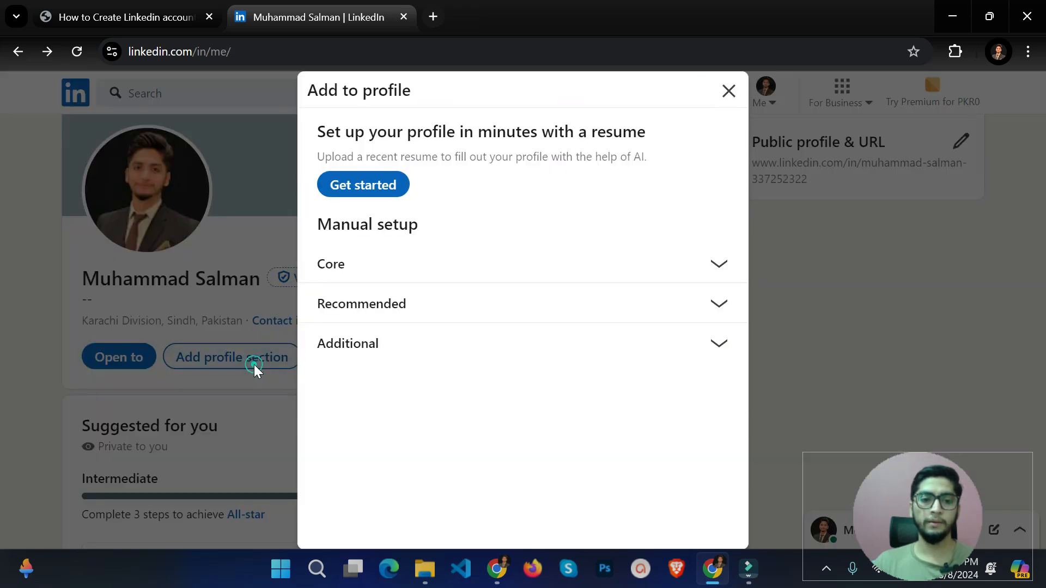
{"action": "left_click", "coordinate": [420, 263]}
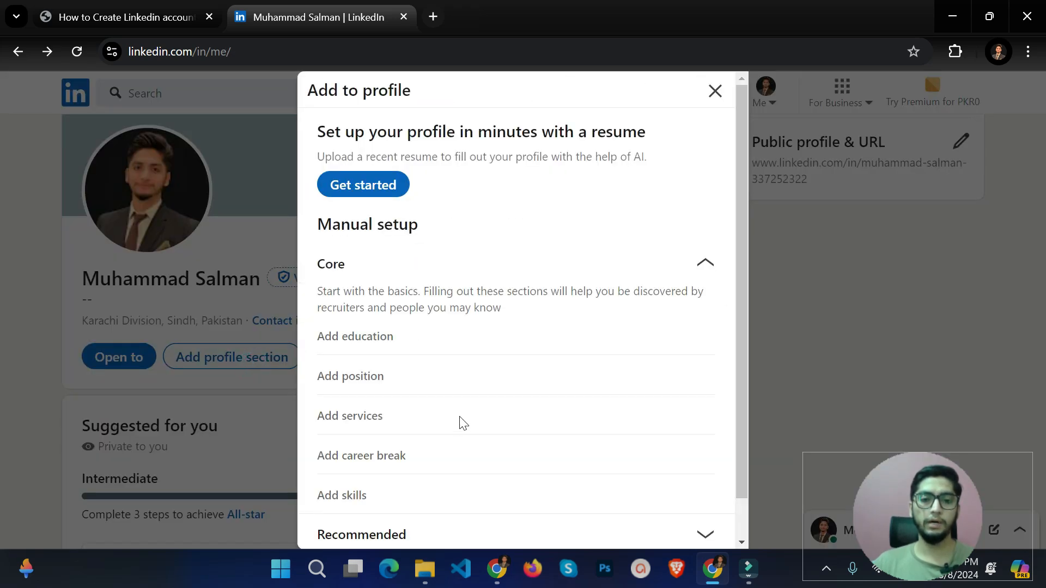
{"action": "left_click", "coordinate": [419, 376]}
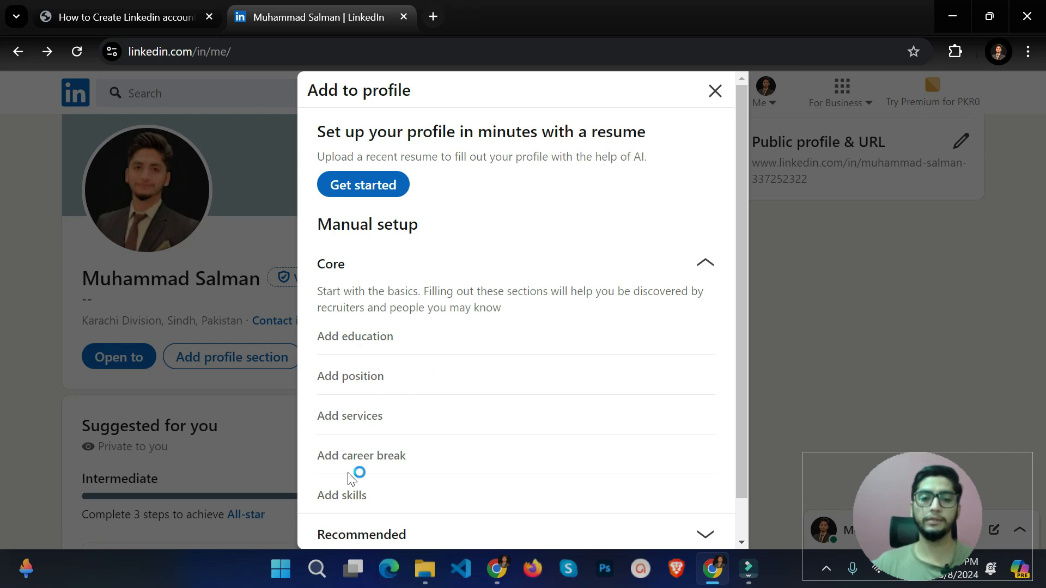
{"action": "scroll", "coordinate": [694, 415], "scroll_direction": "down", "scroll_amount": 1}
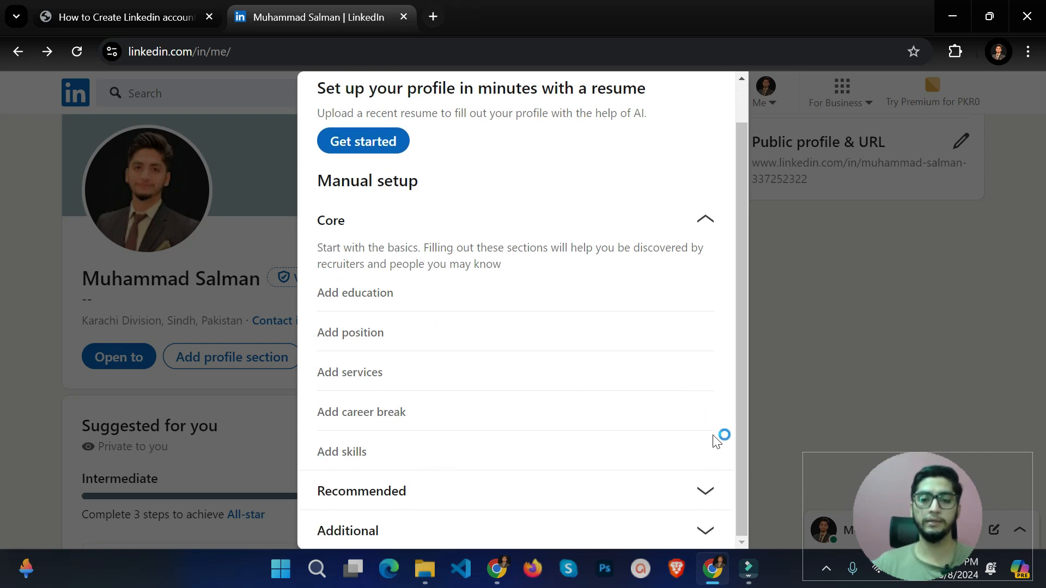
Look through the recommended and additional profile sections, and close the list of sections without adding any
{"action": "left_click", "coordinate": [632, 499]}
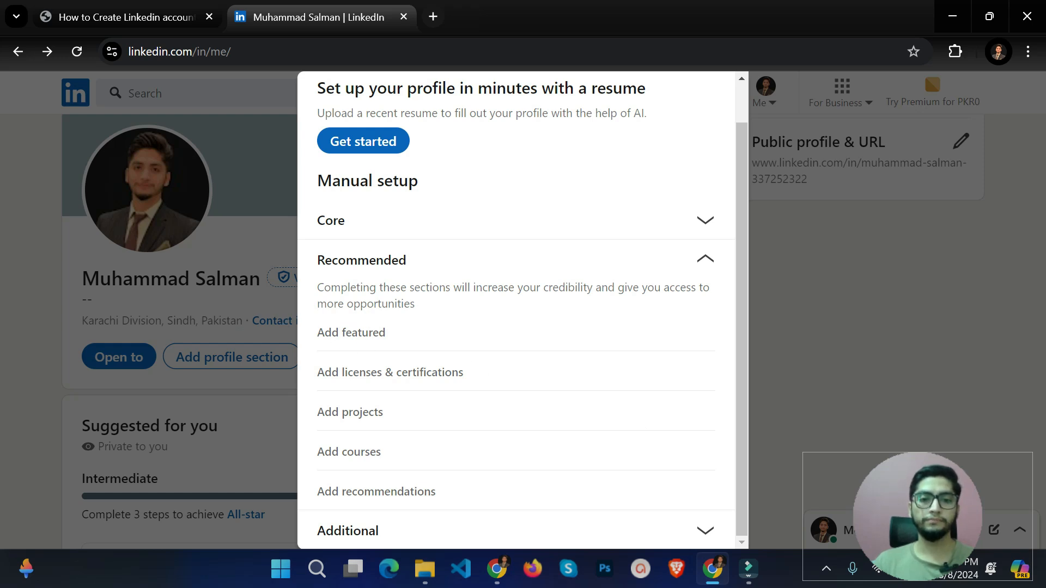
{"action": "scroll", "coordinate": [443, 351], "scroll_direction": "up", "scroll_amount": 1}
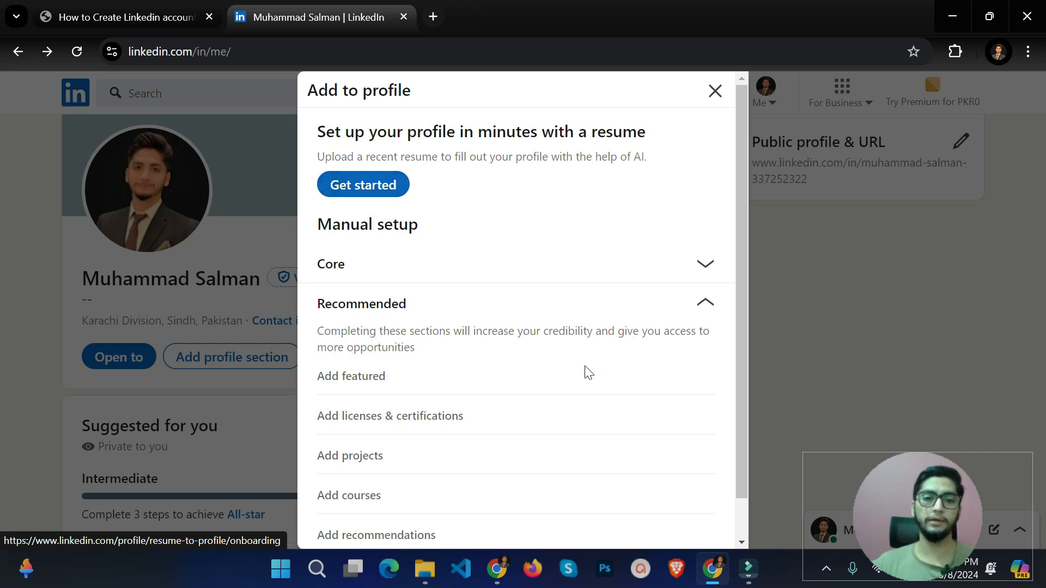
{"action": "scroll", "coordinate": [583, 371], "scroll_direction": "down", "scroll_amount": 1}
{"action": "left_click", "coordinate": [477, 530]}
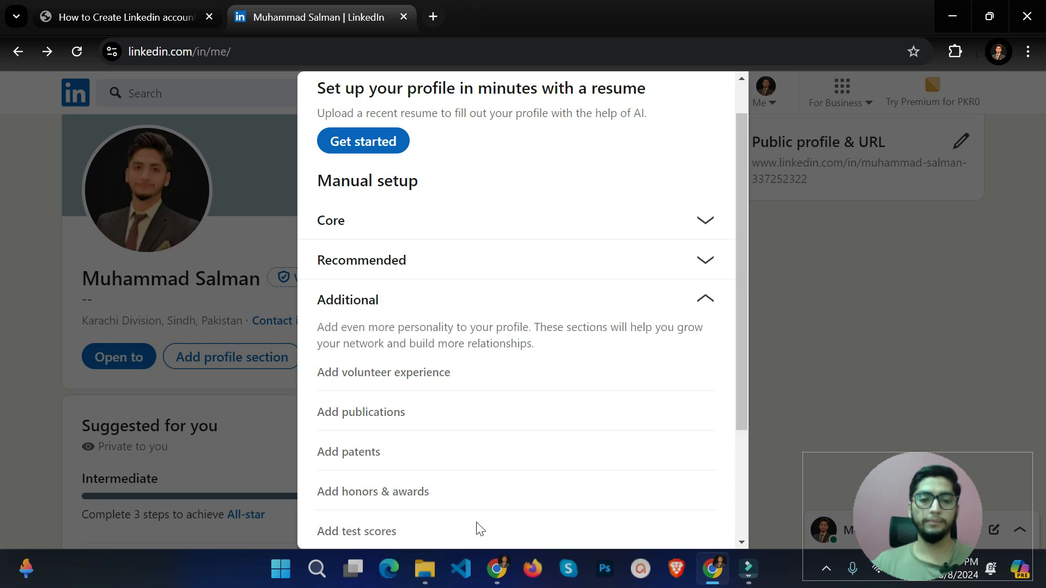
{"action": "scroll", "coordinate": [512, 502], "scroll_direction": "down", "scroll_amount": 3}
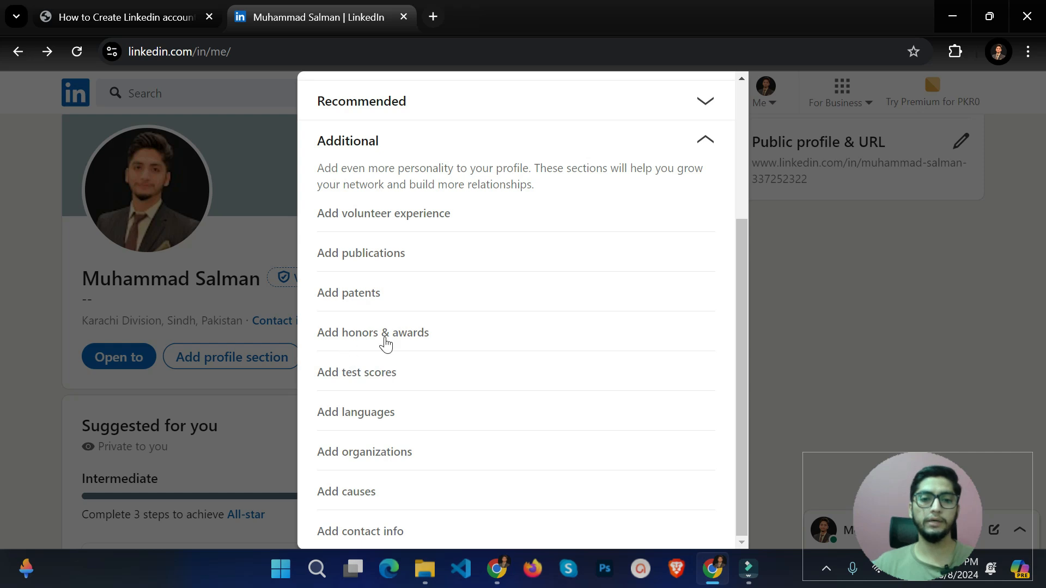
{"action": "scroll", "coordinate": [488, 308], "scroll_direction": "up", "scroll_amount": 3}
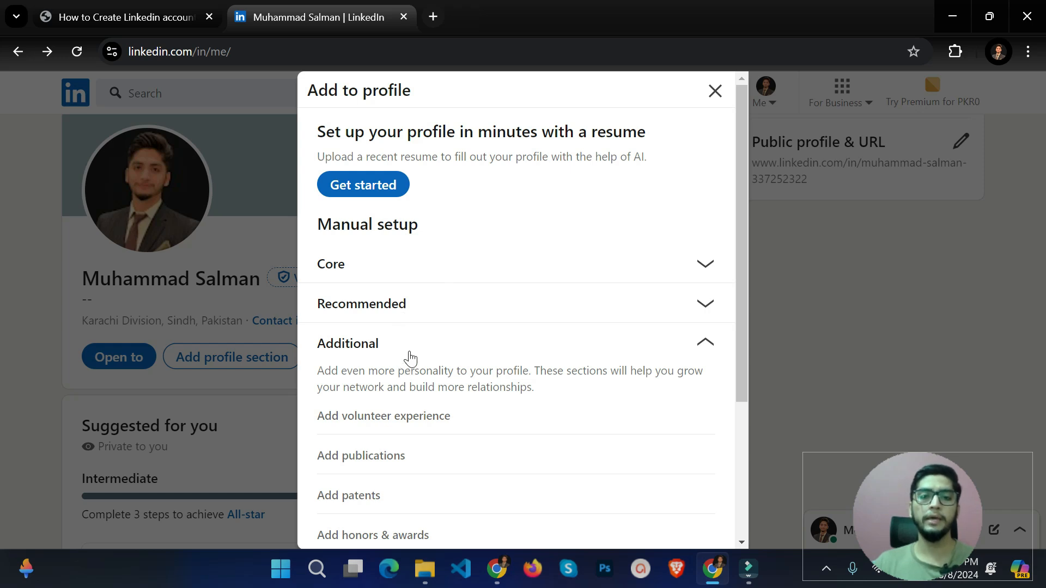
{"action": "left_click", "coordinate": [712, 91]}
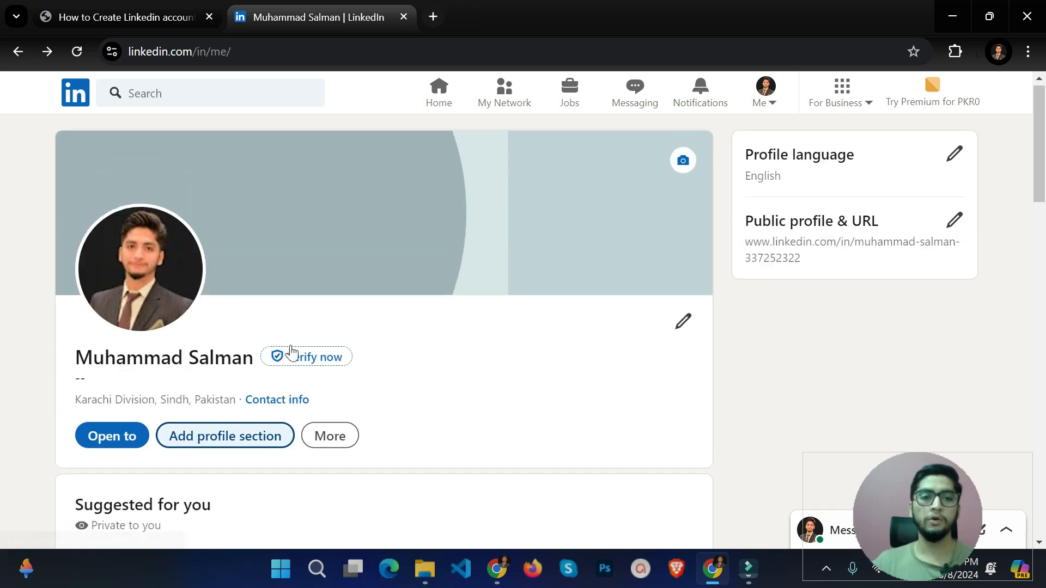
Look at the profile photo's options and the photo upload dialog, and close both without changing the picture
{"action": "scroll", "coordinate": [290, 351], "scroll_direction": "up", "scroll_amount": 1}
{"action": "left_click", "coordinate": [176, 266]}
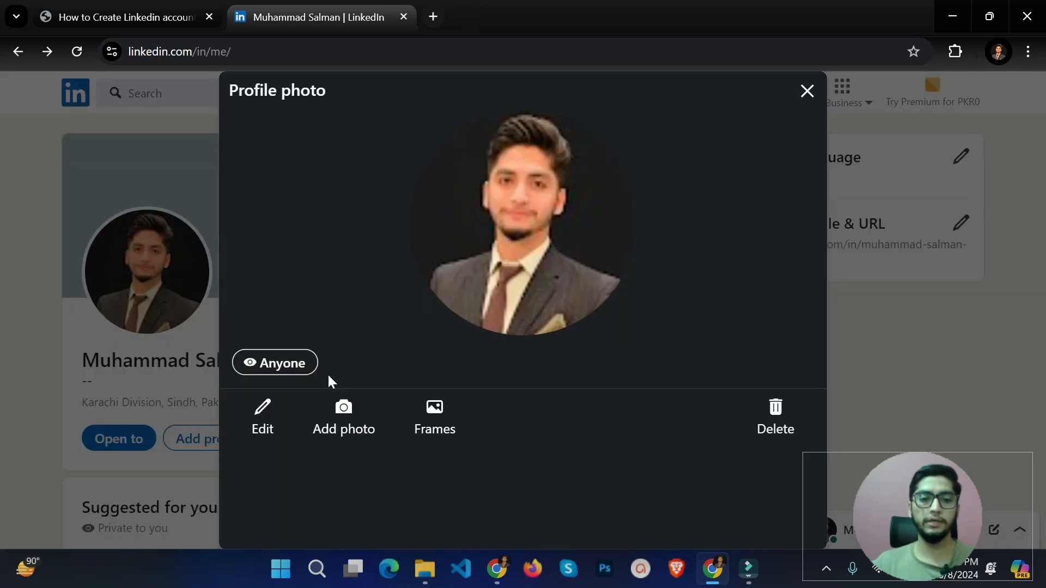
{"action": "left_click", "coordinate": [343, 418]}
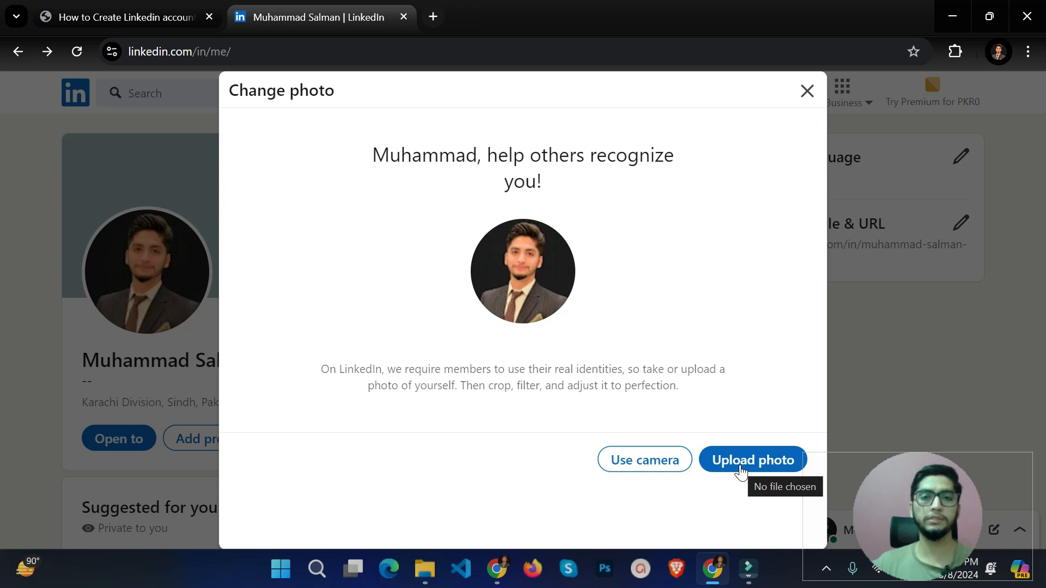
{"action": "left_click", "coordinate": [808, 90]}
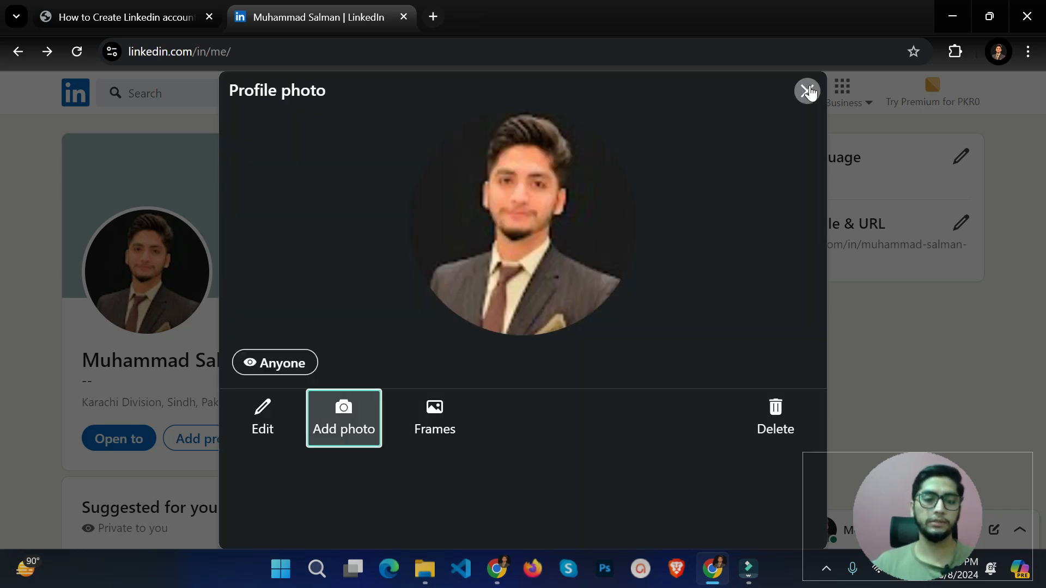
{"action": "left_click", "coordinate": [810, 91]}
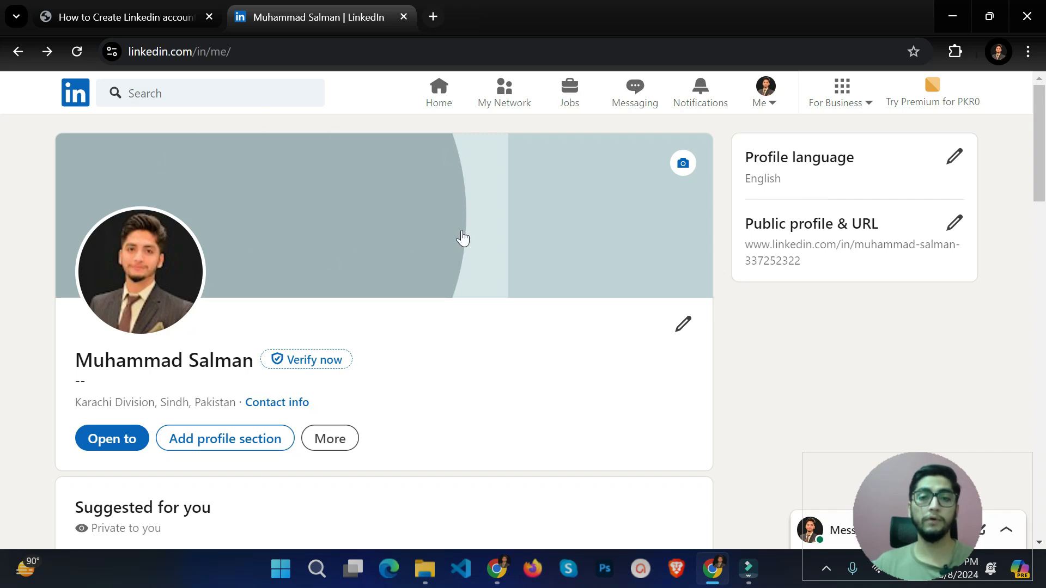
View the banner and headline of the established profile in the other Chrome window, and return to the new profile
{"action": "left_click", "coordinate": [961, 16]}
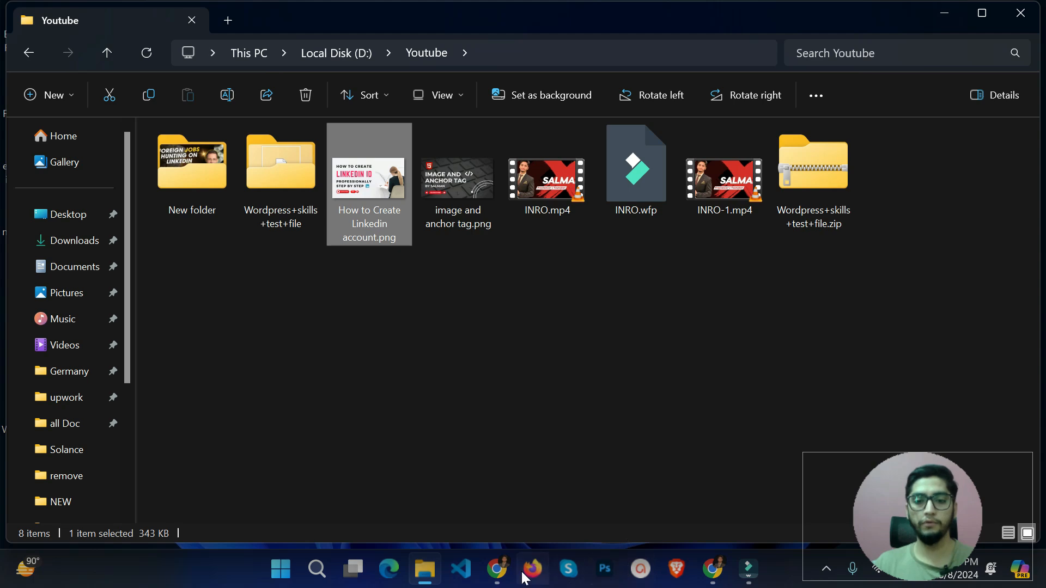
{"action": "left_click", "coordinate": [499, 572]}
{"action": "scroll", "coordinate": [468, 320], "scroll_direction": "up", "scroll_amount": 10}
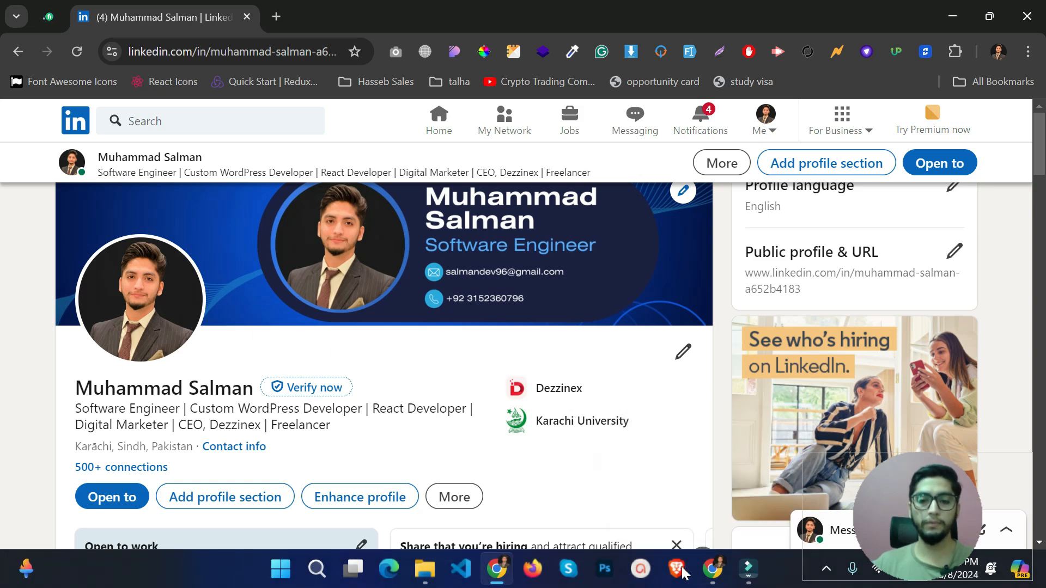
{"action": "left_click", "coordinate": [713, 568]}
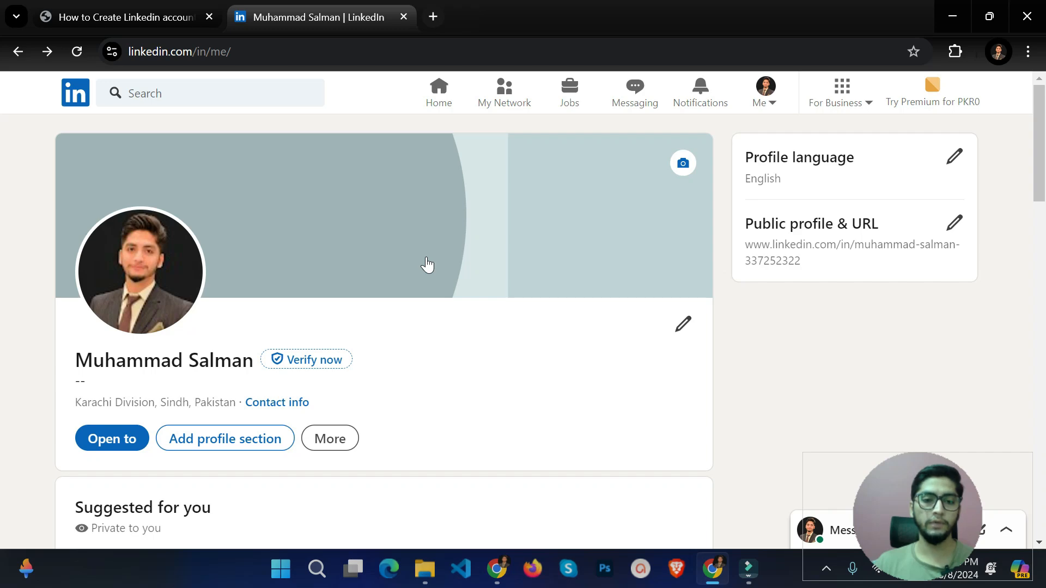
Look over the new profile page from its suggestions and About section down to activity and skills
{"action": "scroll", "coordinate": [427, 264], "scroll_direction": "down", "scroll_amount": 6}
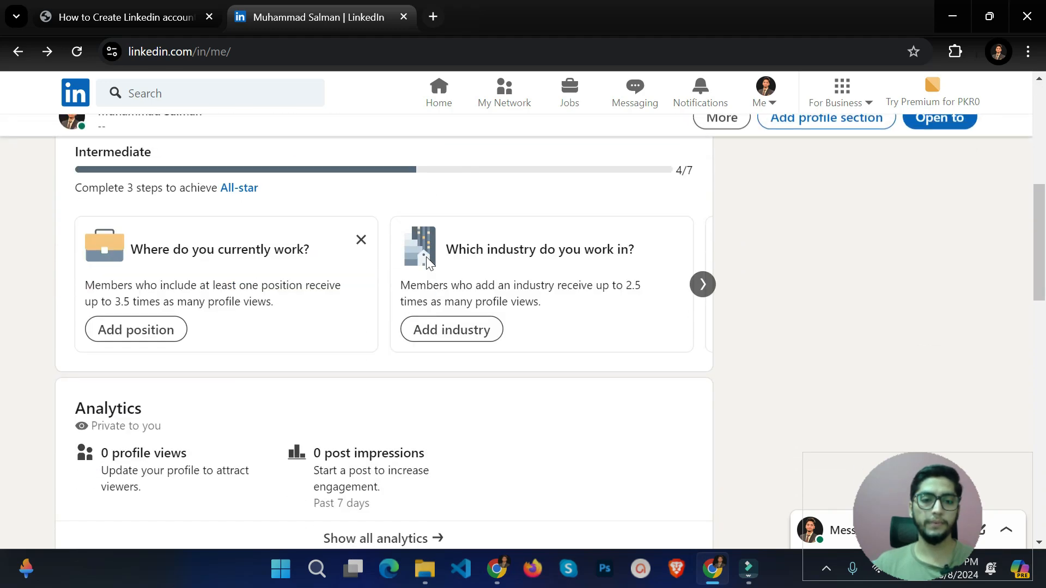
{"action": "scroll", "coordinate": [428, 264], "scroll_direction": "down", "scroll_amount": 5}
{"action": "scroll", "coordinate": [428, 264], "scroll_direction": "down", "scroll_amount": 9}
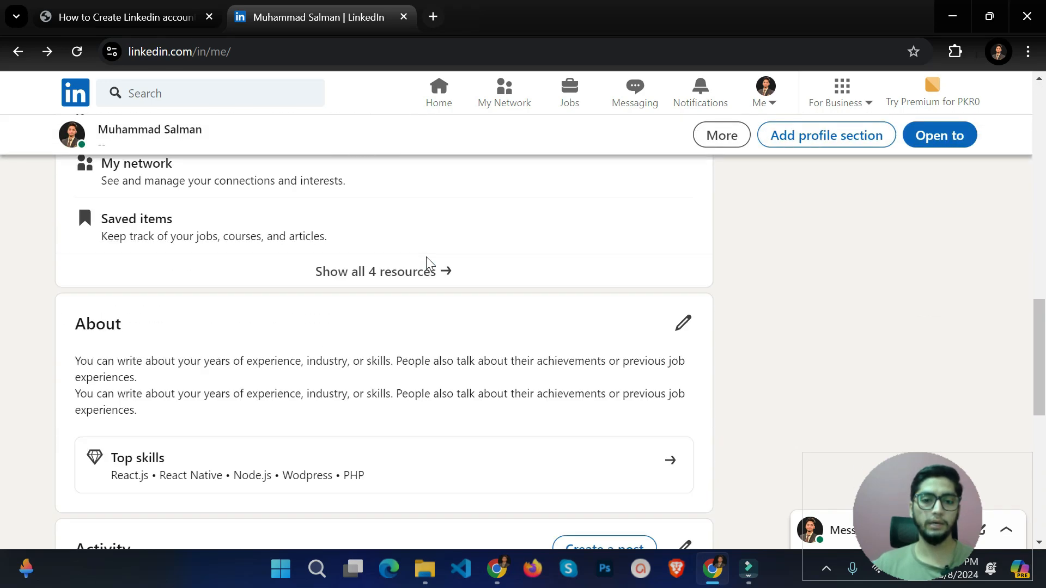
{"action": "scroll", "coordinate": [427, 264], "scroll_direction": "down", "scroll_amount": 3}
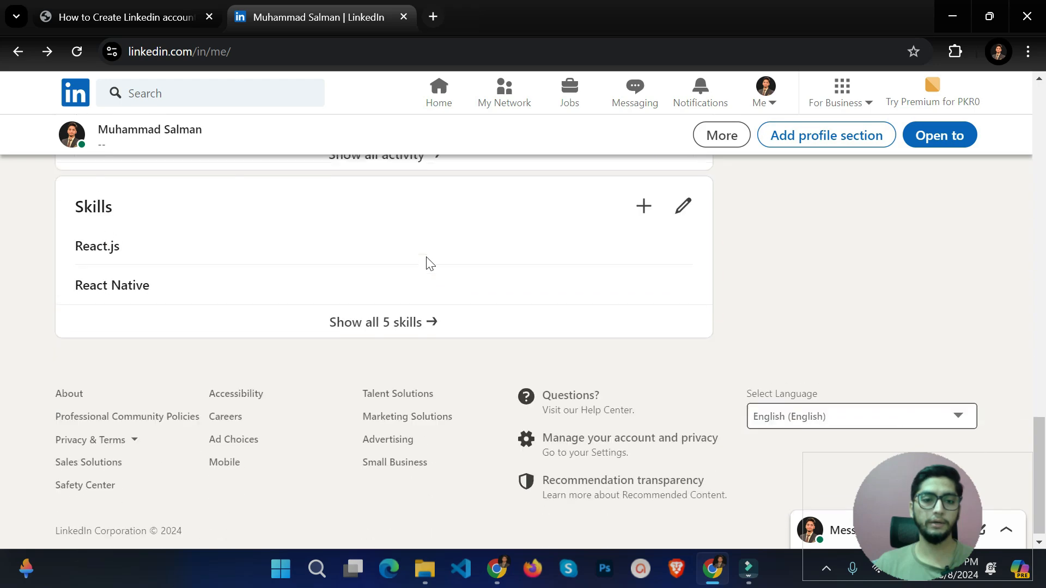
{"action": "scroll", "coordinate": [369, 287], "scroll_direction": "up", "scroll_amount": 4}
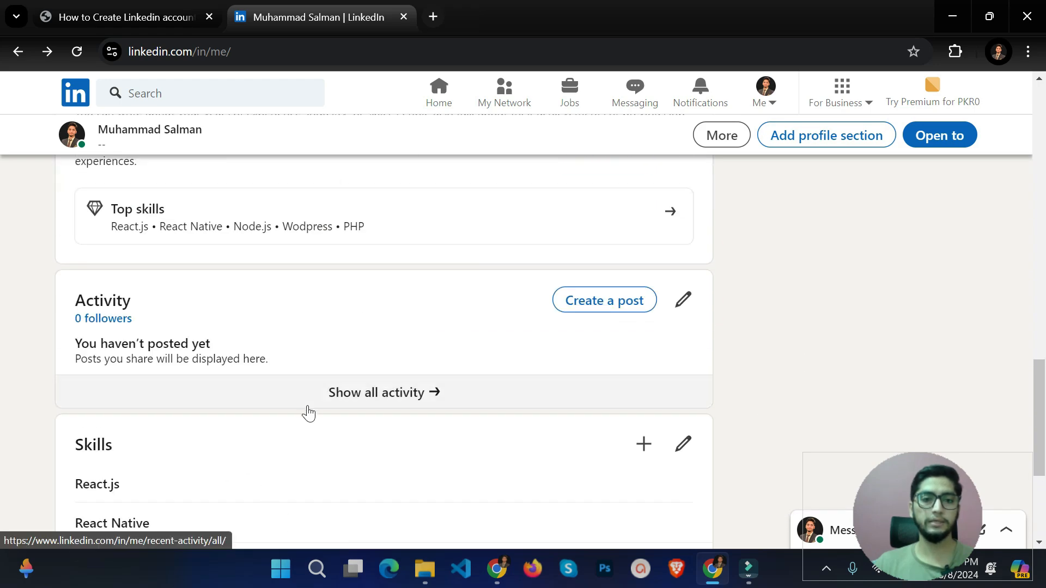
{"action": "scroll", "coordinate": [306, 411], "scroll_direction": "up", "scroll_amount": 12}
{"action": "scroll", "coordinate": [306, 406], "scroll_direction": "up", "scroll_amount": 1}
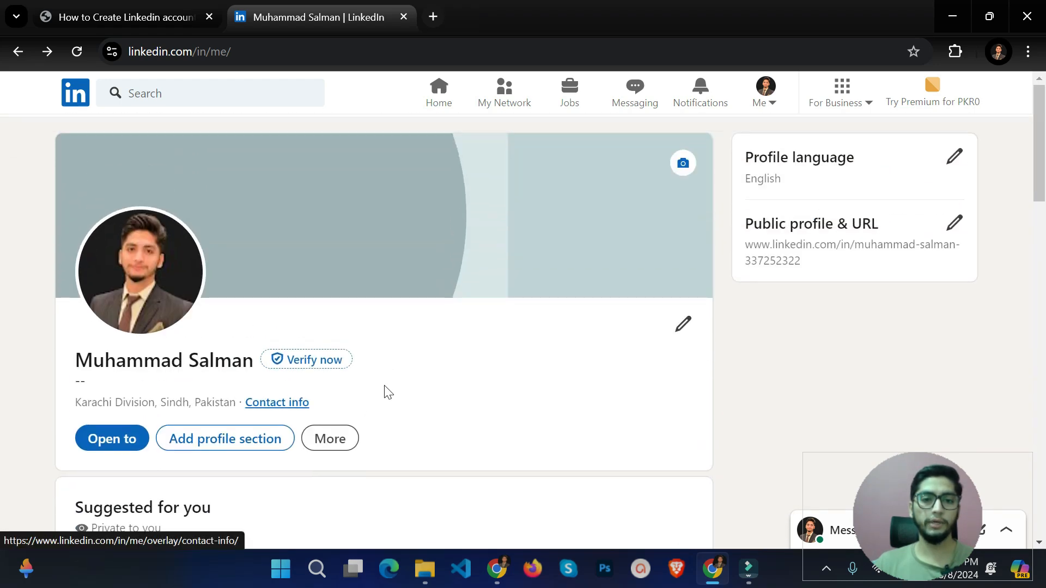
Open the profile's intro for editing, dismiss the location data notice and go to the headline field
{"action": "left_click", "coordinate": [686, 321]}
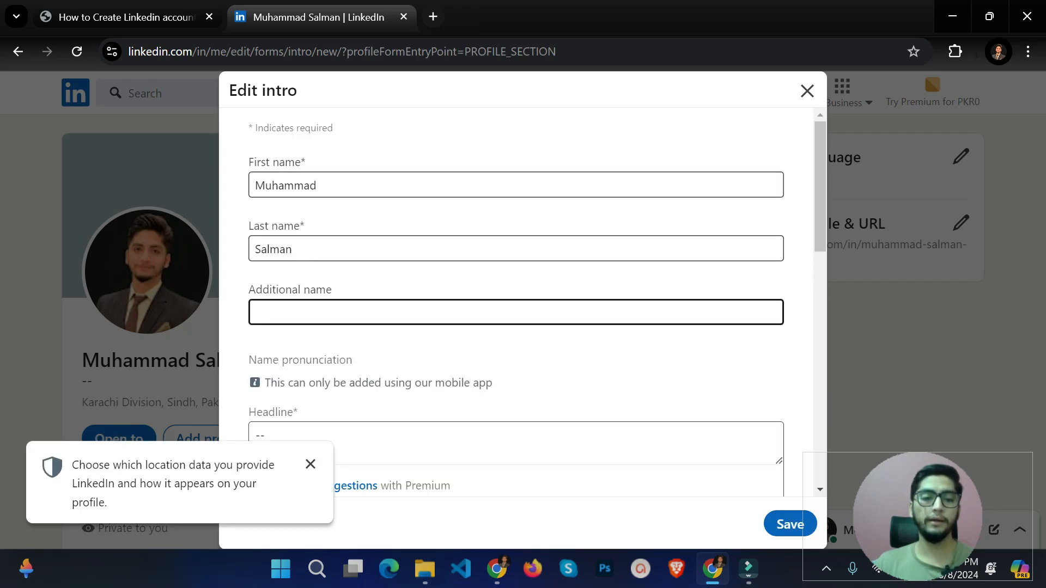
{"action": "left_click", "coordinate": [311, 465]}
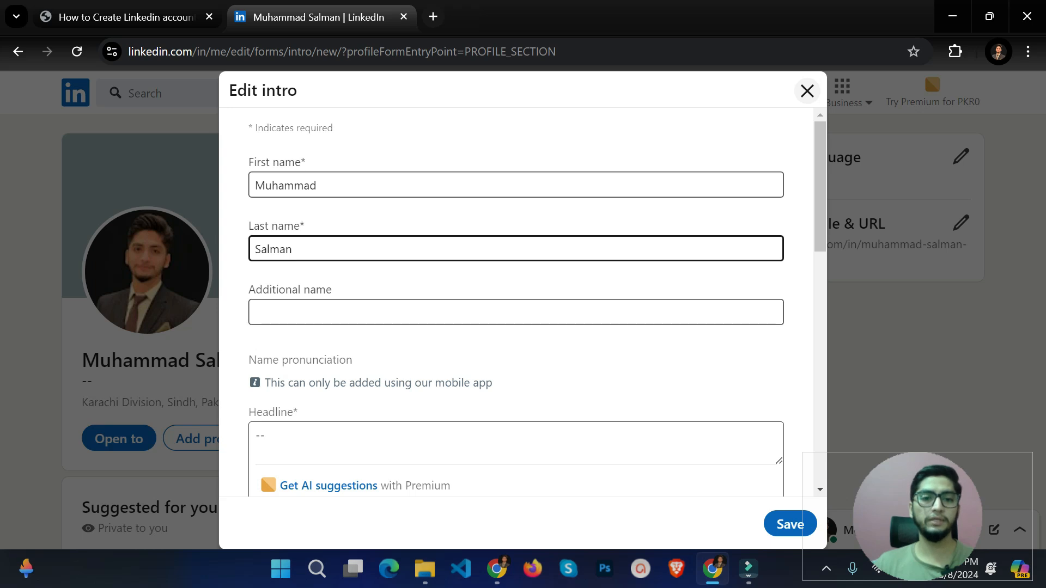
{"action": "scroll", "coordinate": [353, 332], "scroll_direction": "down", "scroll_amount": 3}
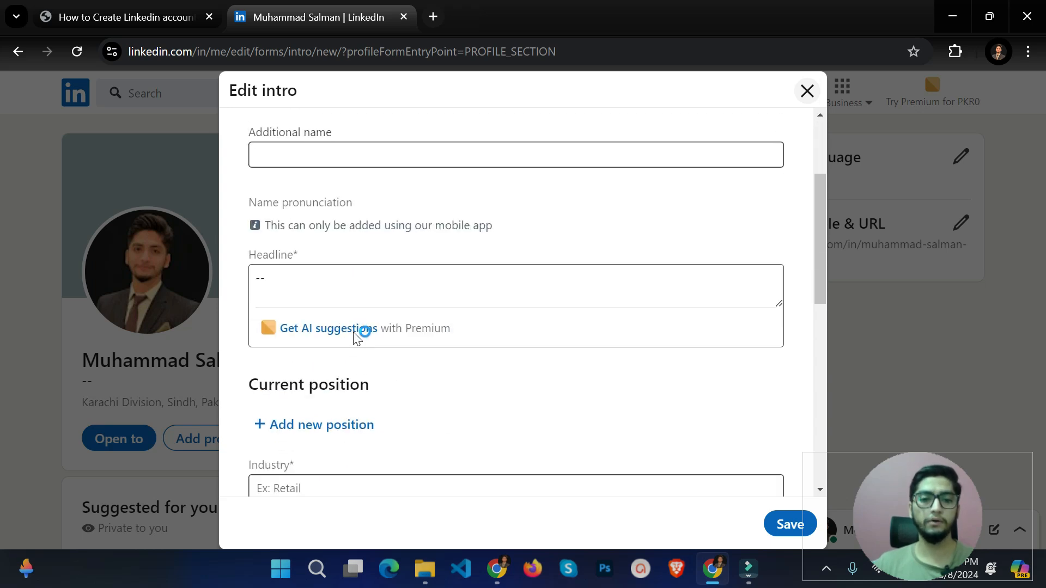
{"action": "left_click", "coordinate": [345, 285]}
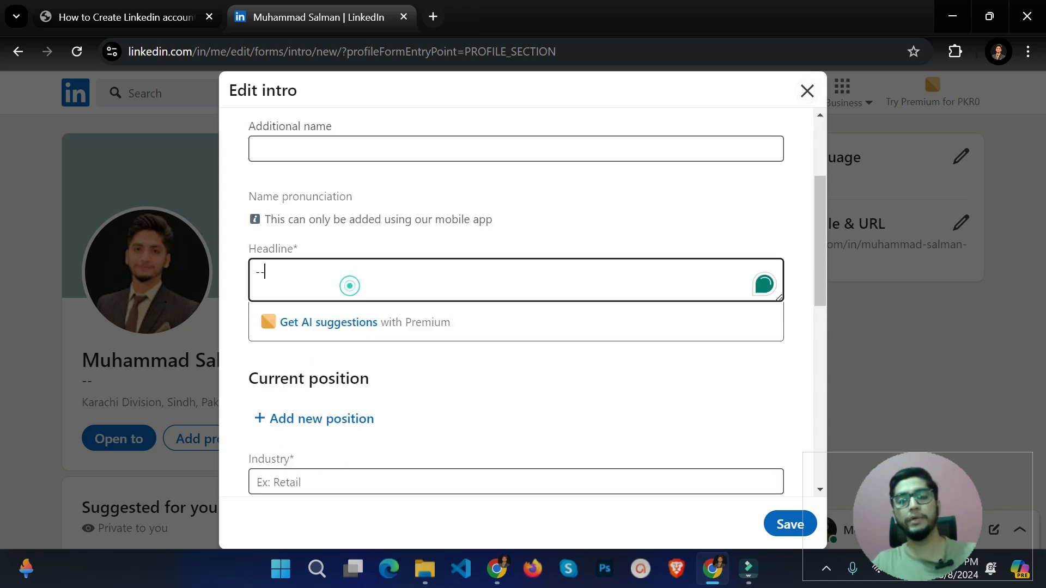
Set the headline to "Software Engineer | Custom WordPress Developer | React Developer | Digital Marketer | CEO, Dezzinex | Freelancer", copied from the established profile
{"action": "left_click", "coordinate": [496, 568]}
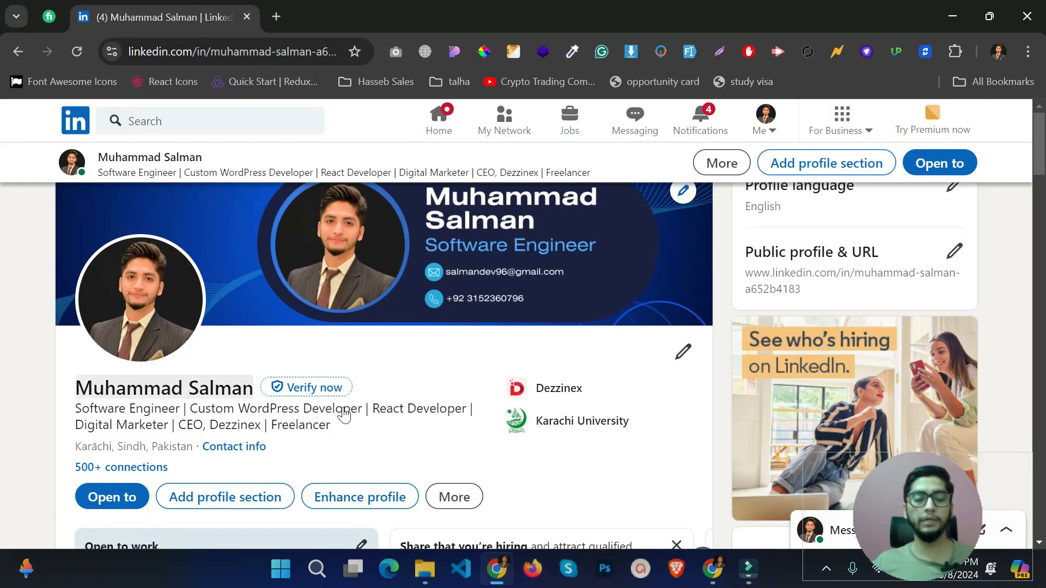
{"action": "left_click_drag", "start_coordinate": [334, 429], "coordinate": [76, 409]}
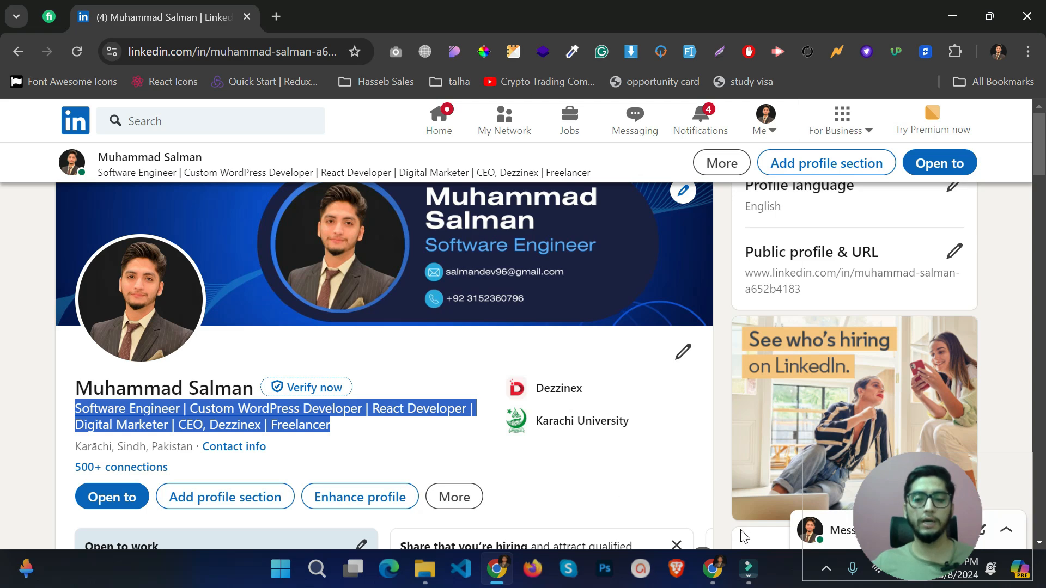
{"action": "left_click", "coordinate": [713, 568]}
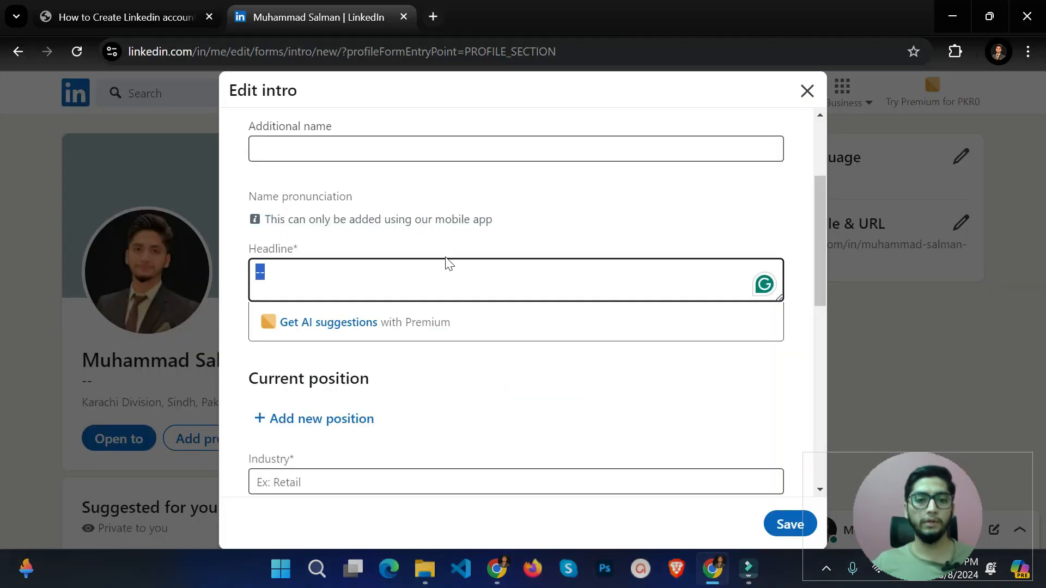
{"action": "key", "text": "ctrl+v"}
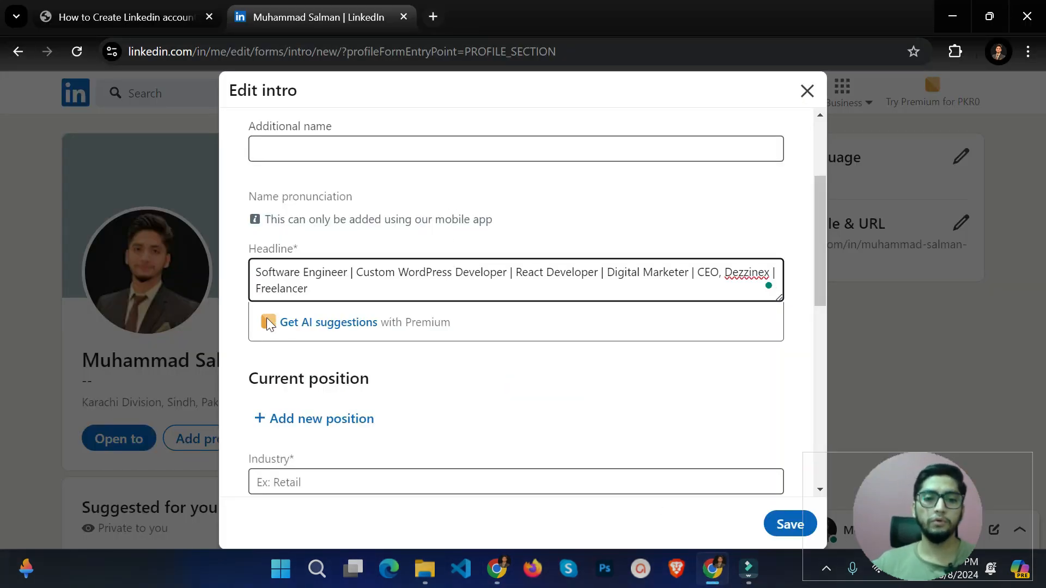
{"action": "left_click_drag", "start_coordinate": [347, 272], "coordinate": [255, 272]}
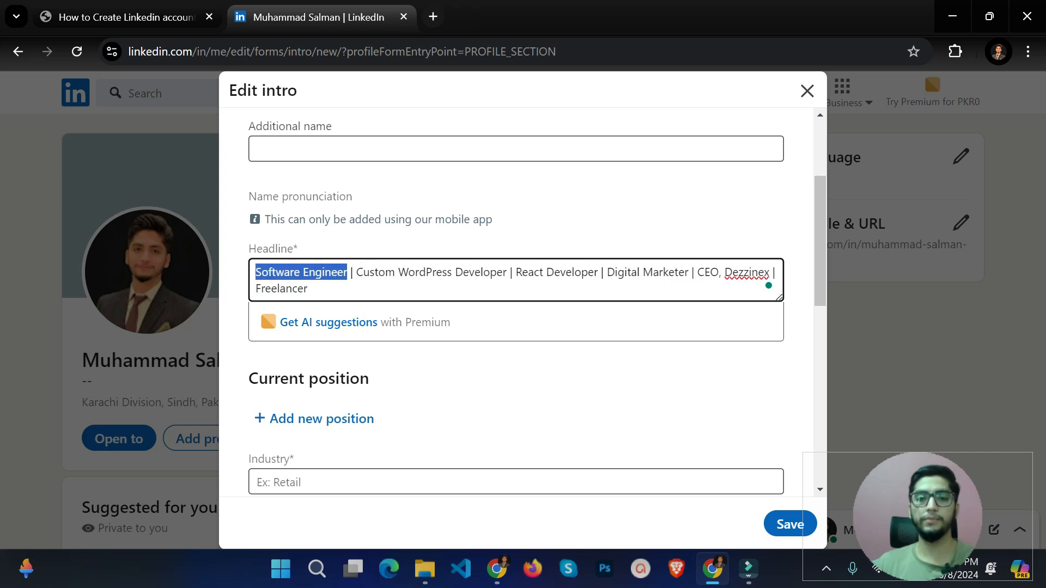
{"action": "left_click", "coordinate": [531, 272]}
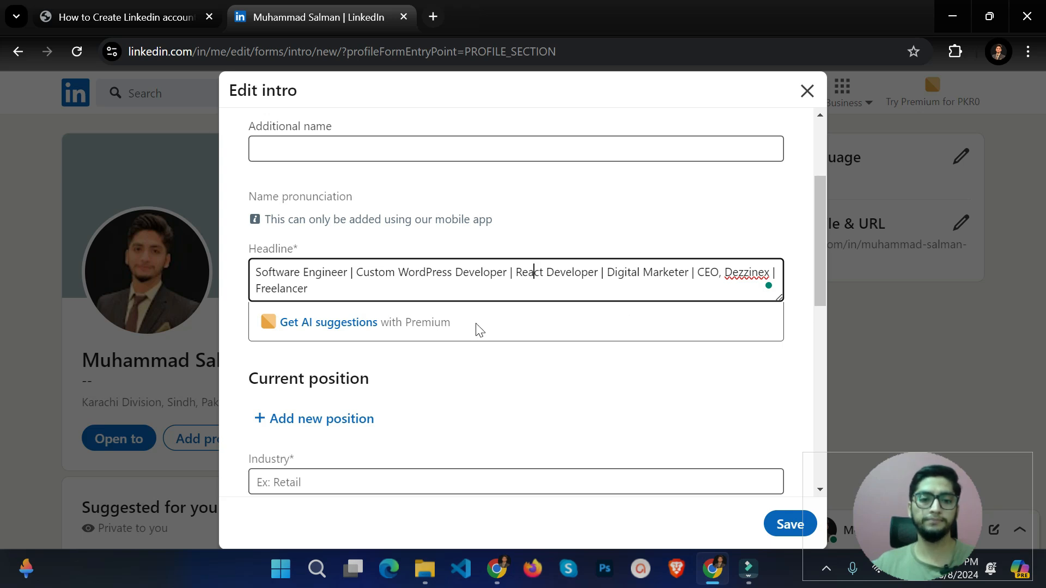
Start a new current position from the intro form and set its title to Chief Executive Officer
{"action": "scroll", "coordinate": [469, 336], "scroll_direction": "down", "scroll_amount": 2}
{"action": "left_click", "coordinate": [349, 335]}
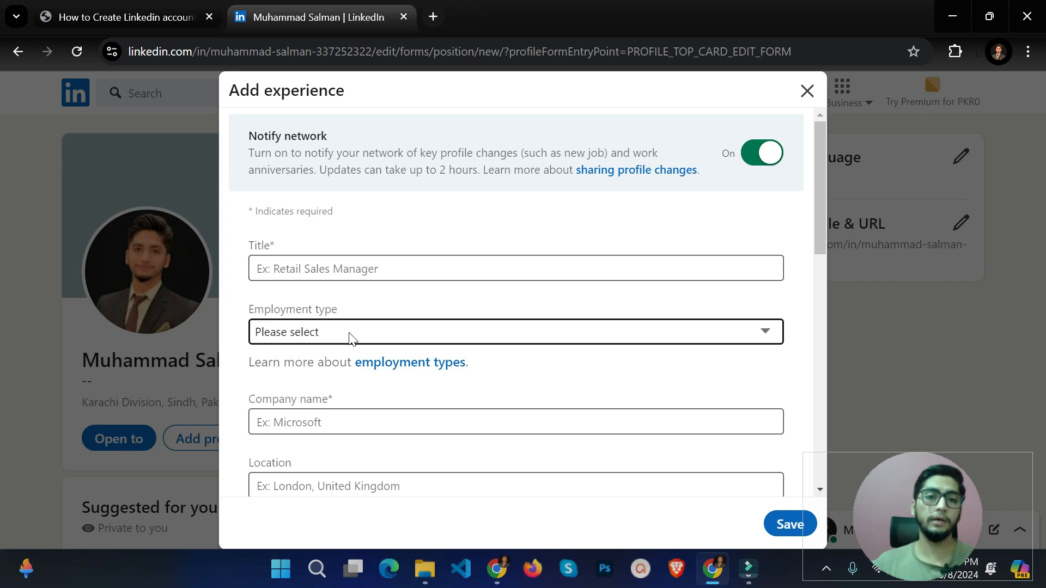
{"action": "left_click", "coordinate": [507, 274]}
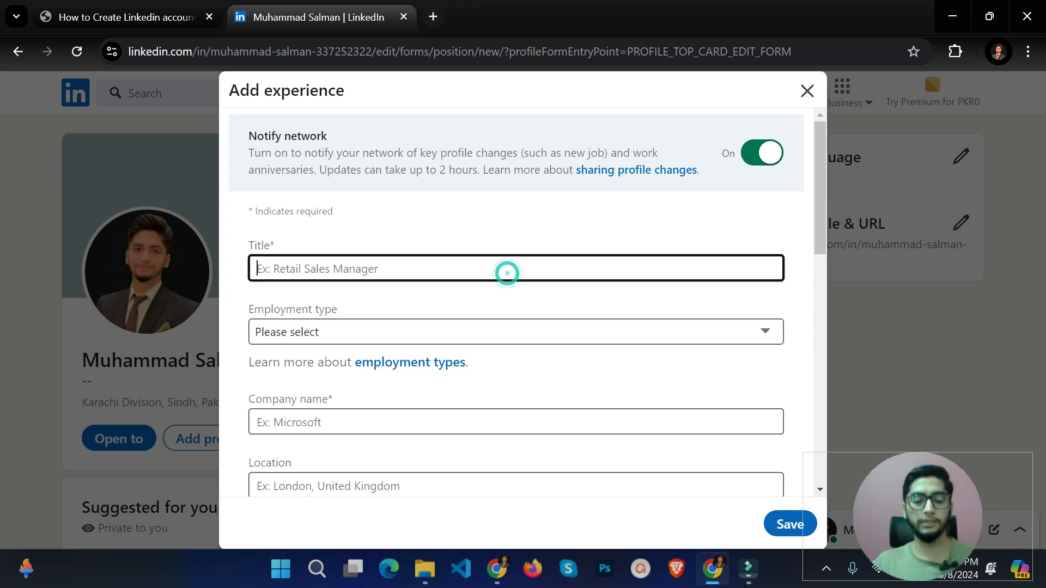
{"action": "type", "text": "CEo"}
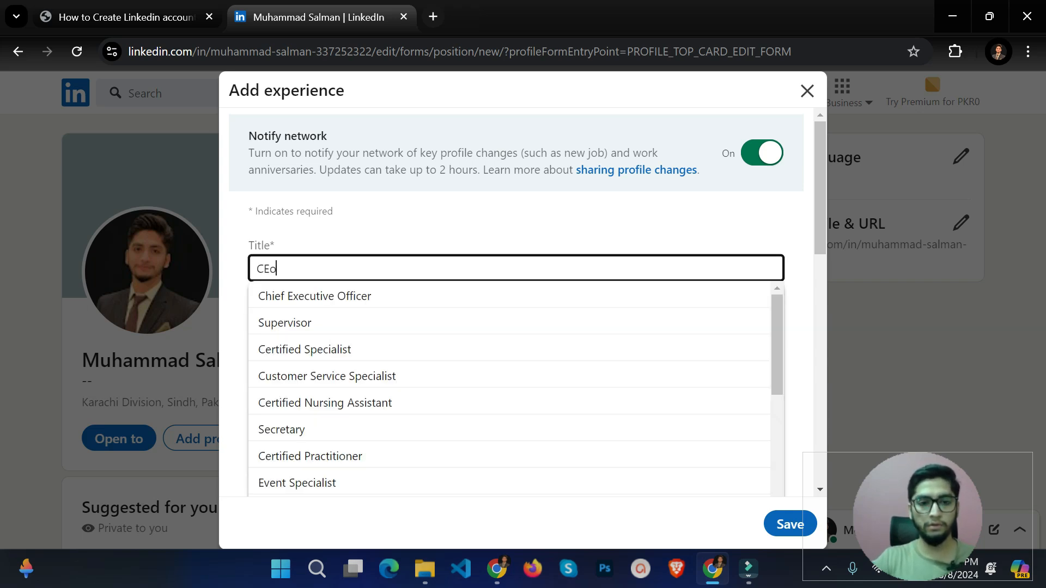
{"action": "key", "text": "BackSpace"}
{"action": "type", "text": "O"}
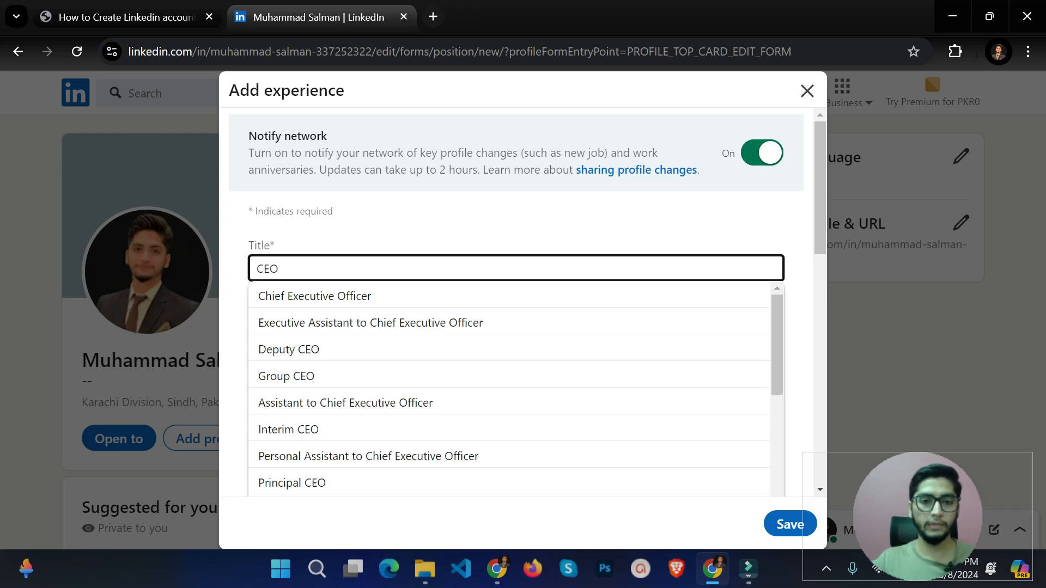
{"action": "left_click", "coordinate": [423, 301]}
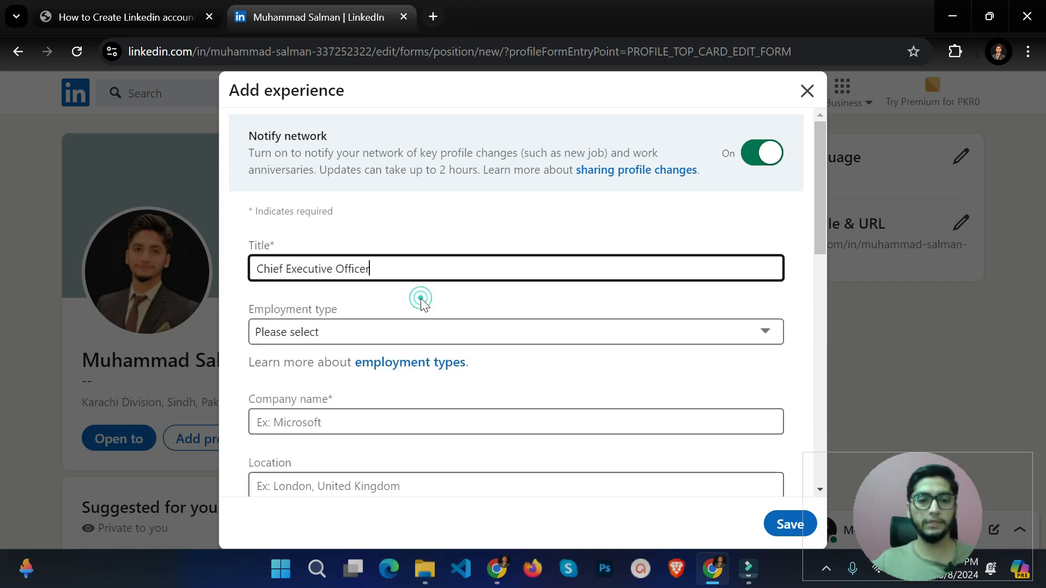
Set the position's employment type to Full-time
{"action": "left_click", "coordinate": [375, 329]}
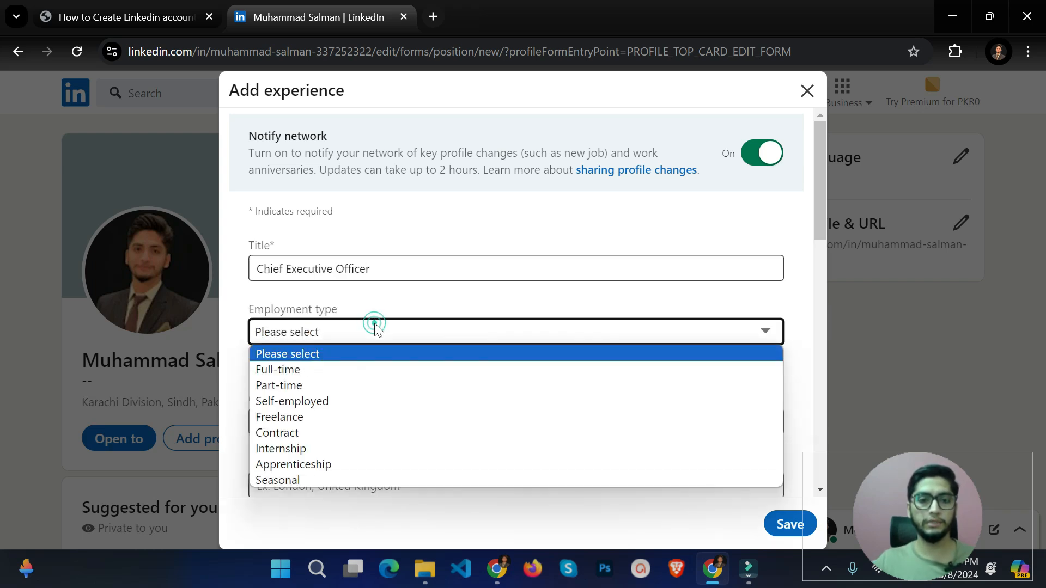
{"action": "left_click", "coordinate": [357, 371]}
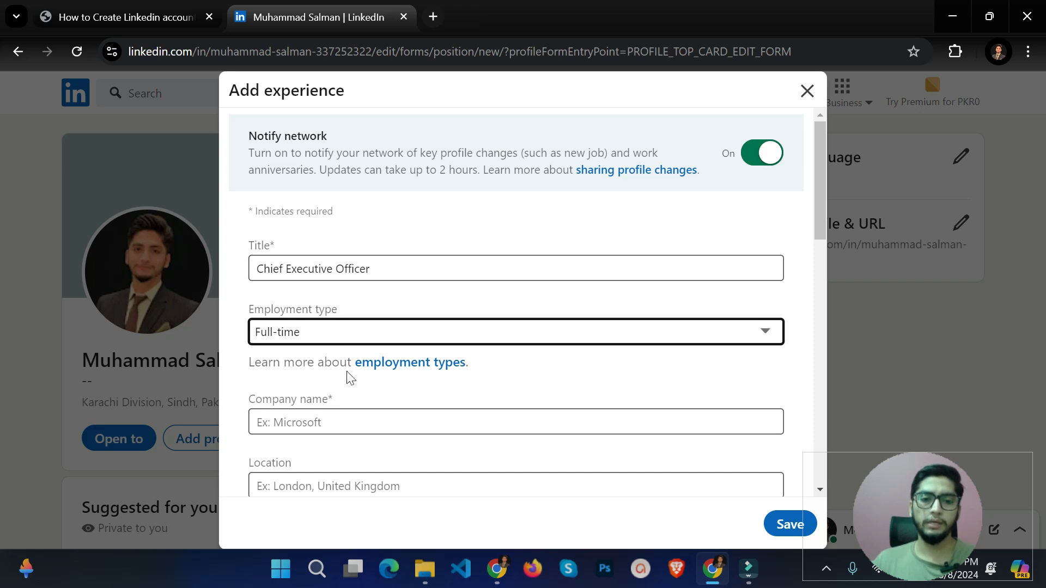
{"action": "left_click", "coordinate": [385, 339]}
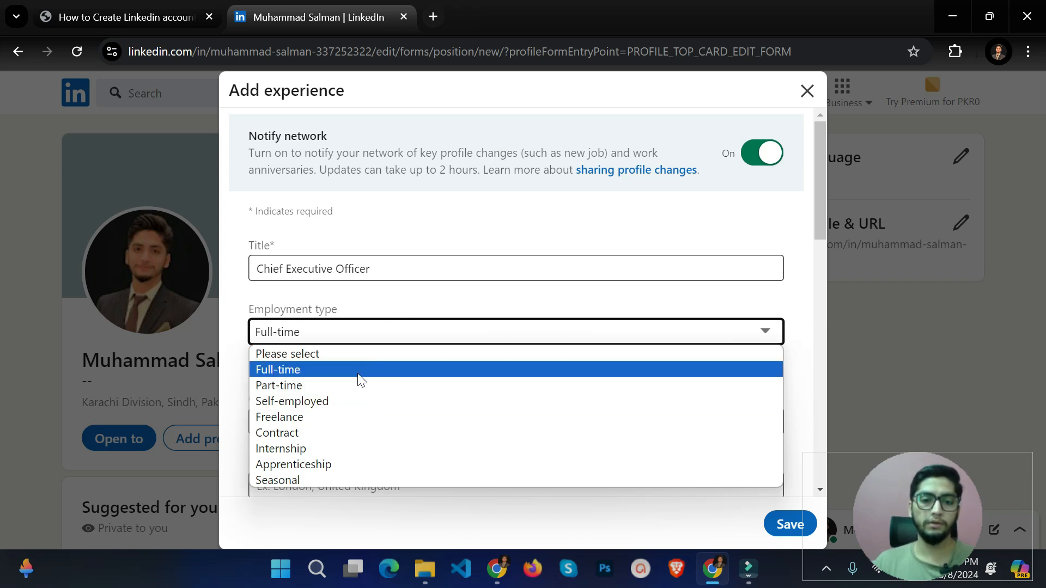
{"action": "left_click", "coordinate": [329, 366]}
Set the company name to Dezzinex, choosing the existing software development company page
{"action": "scroll", "coordinate": [322, 404], "scroll_direction": "down", "scroll_amount": 2}
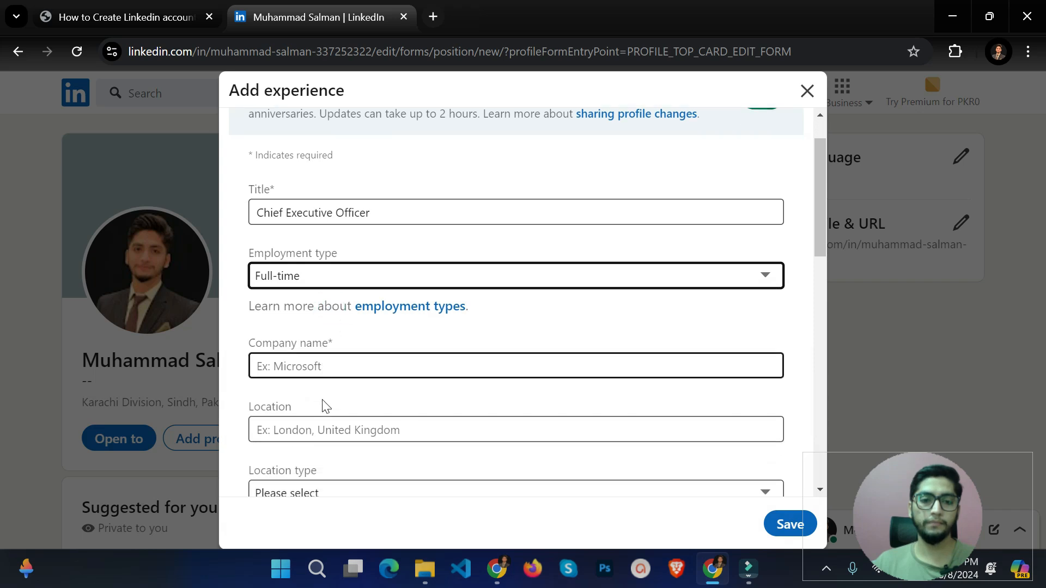
{"action": "left_click", "coordinate": [357, 343]}
{"action": "type", "text": "D"}
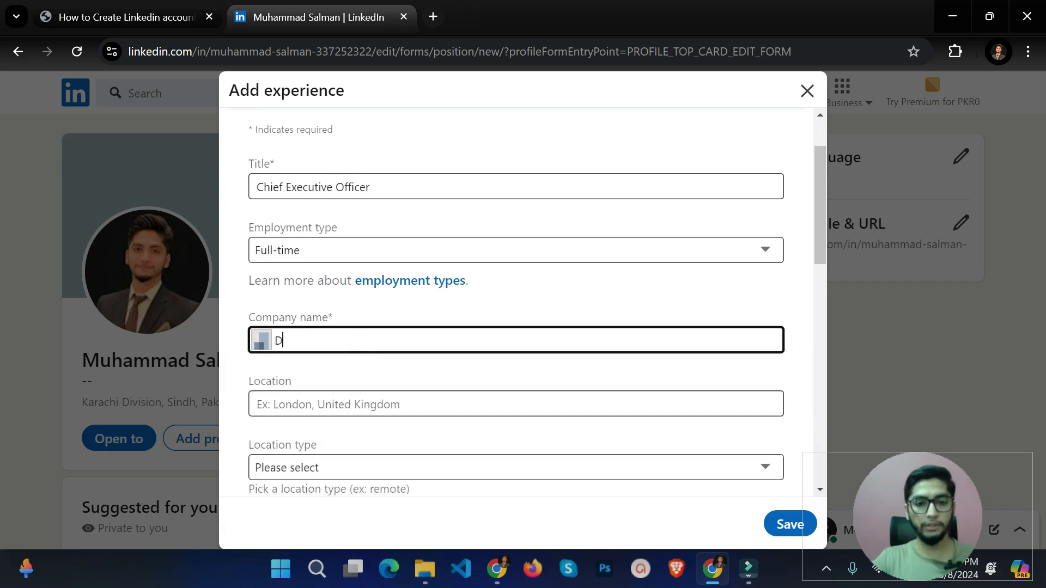
{"action": "type", "text": "ezzinex"}
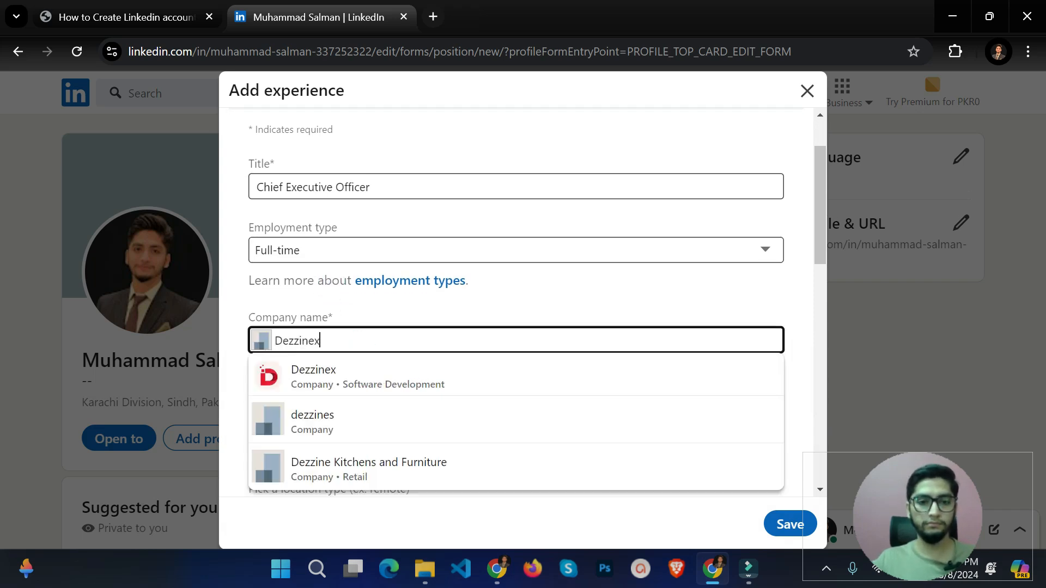
{"action": "left_click", "coordinate": [352, 367]}
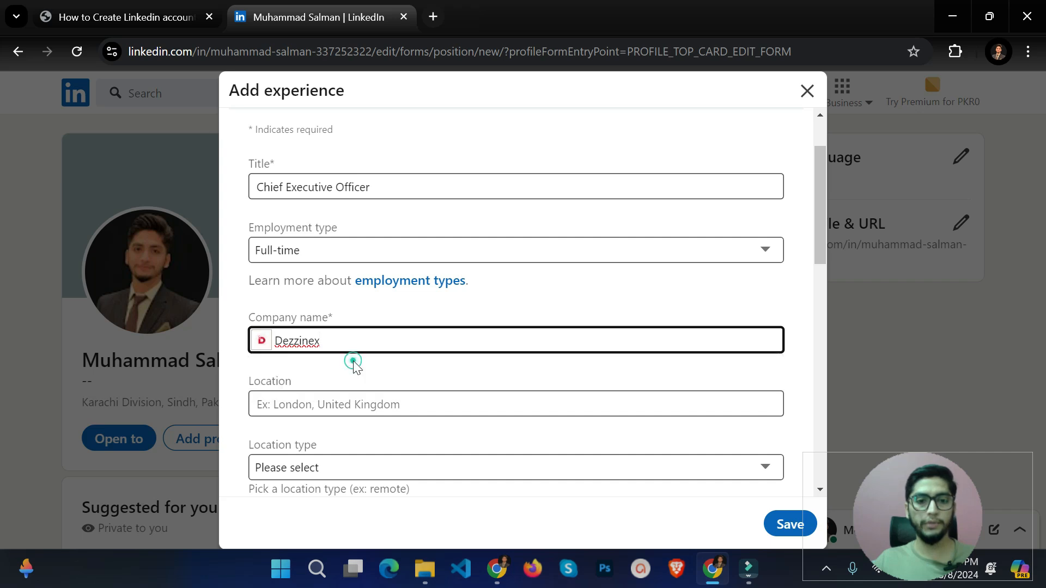
Set the position's location to Pakistan and its location type to Hybrid
{"action": "scroll", "coordinate": [355, 366], "scroll_direction": "down", "scroll_amount": 3}
{"action": "left_click", "coordinate": [392, 243]}
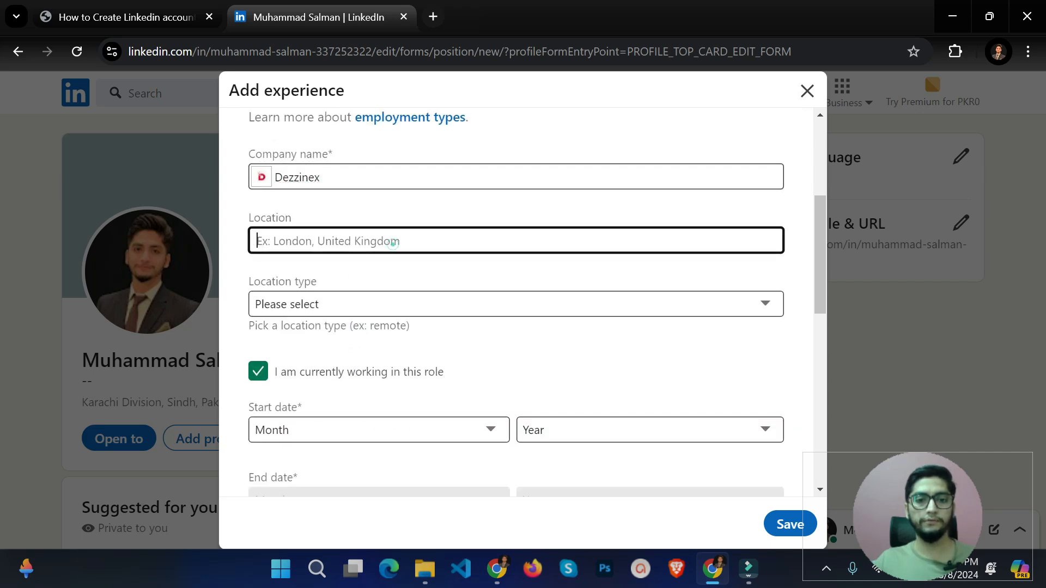
{"action": "type", "text": "Pk"}
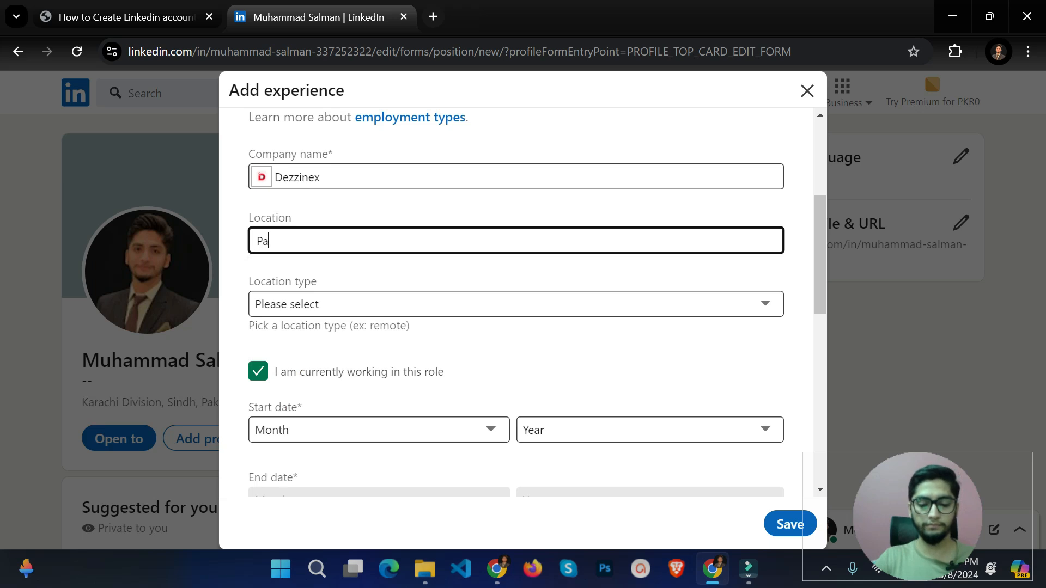
{"action": "type", "text": "kistan"}
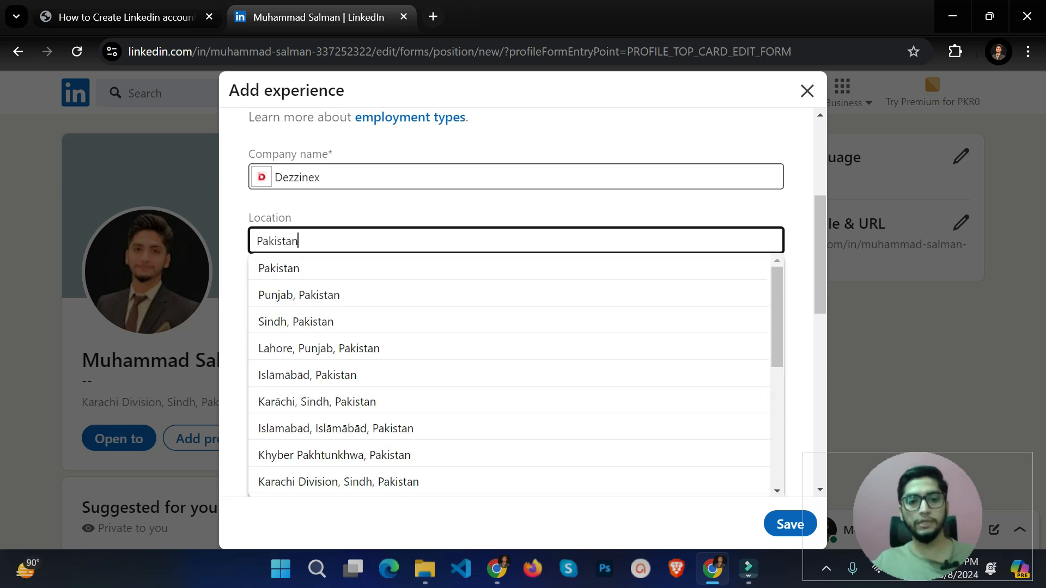
{"action": "left_click", "coordinate": [345, 271]}
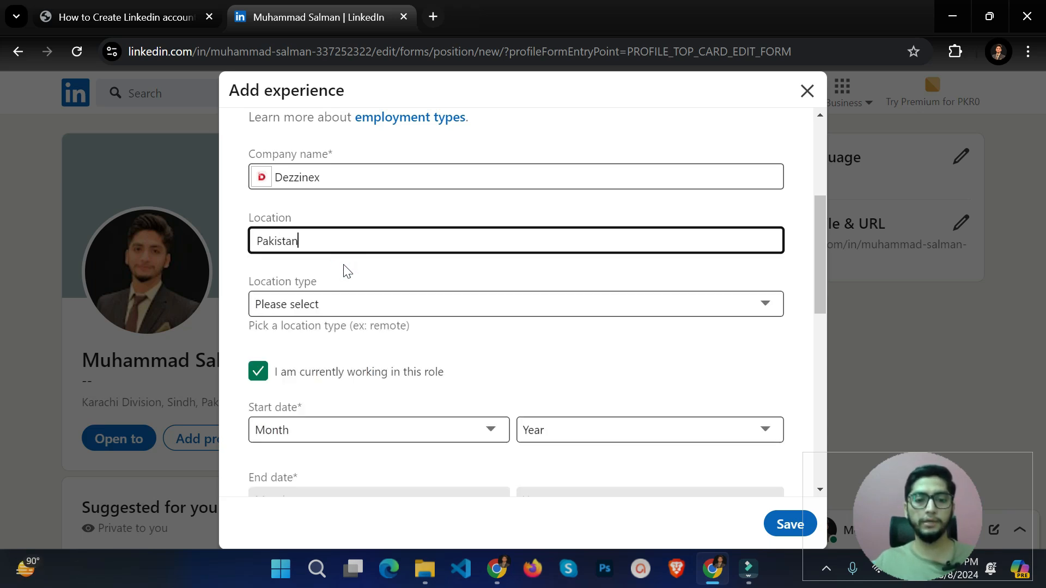
{"action": "scroll", "coordinate": [335, 269], "scroll_direction": "down", "scroll_amount": 1}
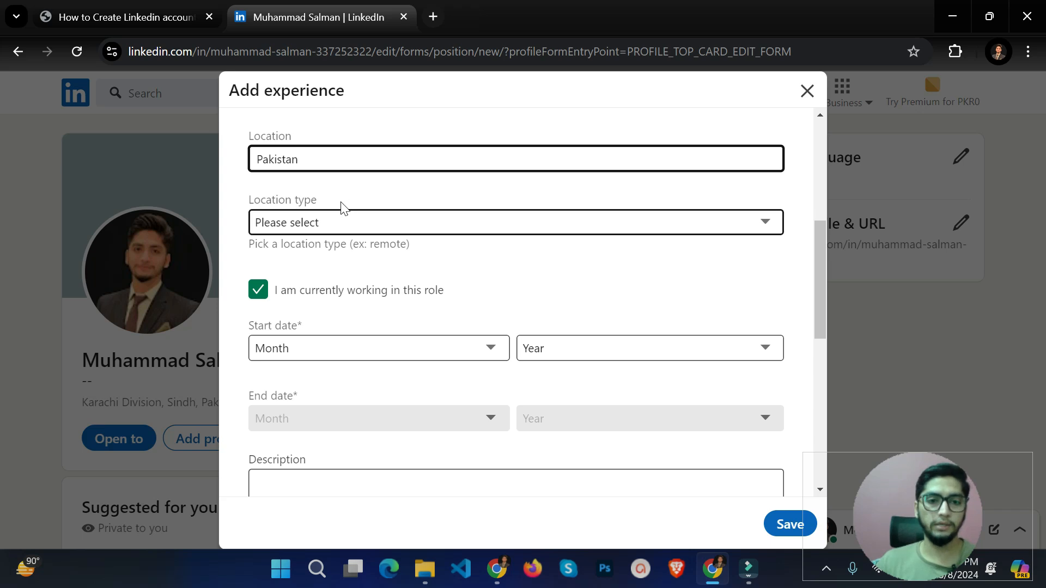
{"action": "left_click", "coordinate": [333, 224]}
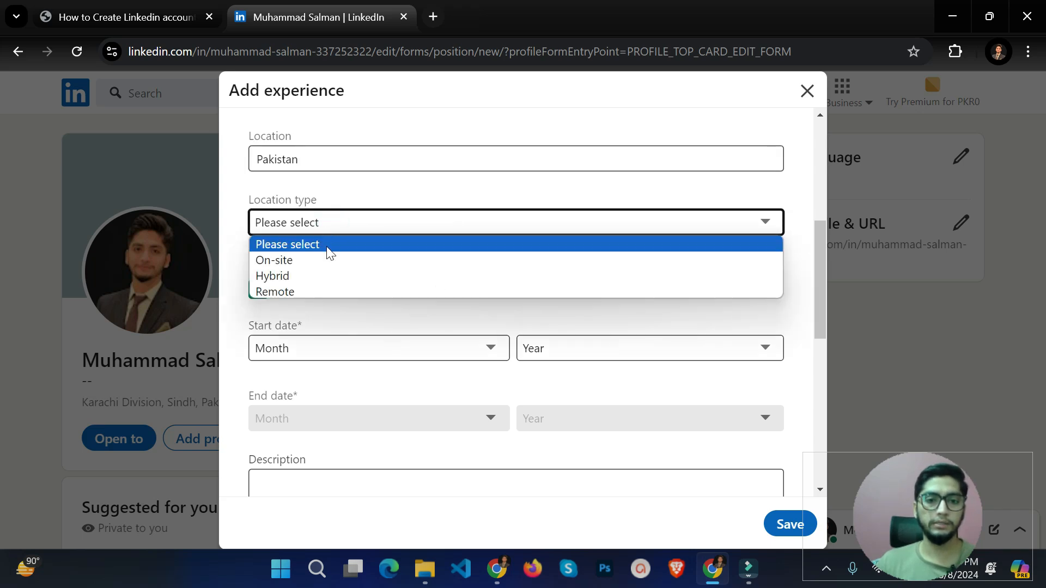
{"action": "left_click", "coordinate": [311, 274]}
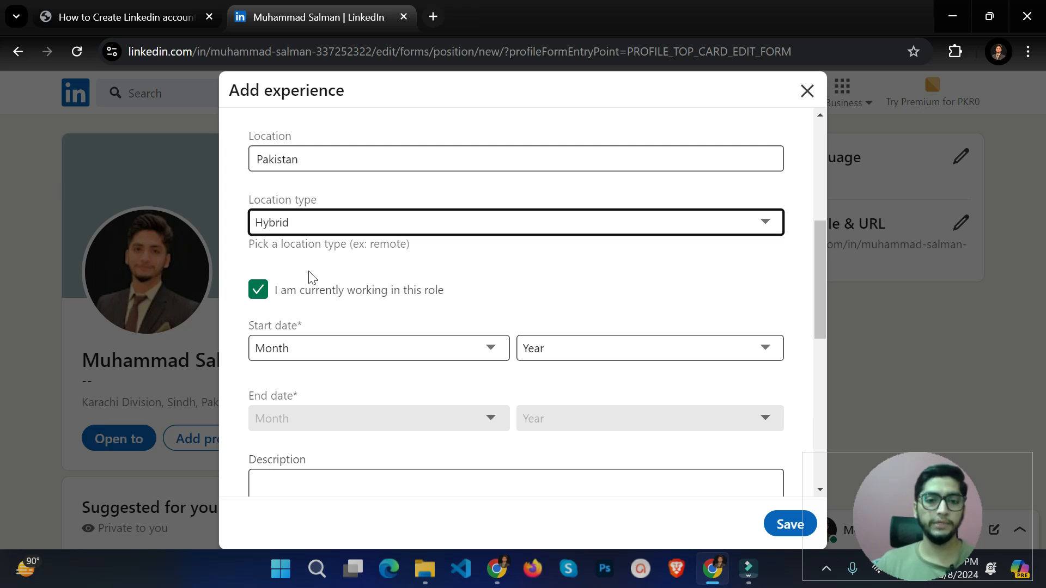
Set the position's start date to January 2022
{"action": "scroll", "coordinate": [310, 276], "scroll_direction": "down", "scroll_amount": 1}
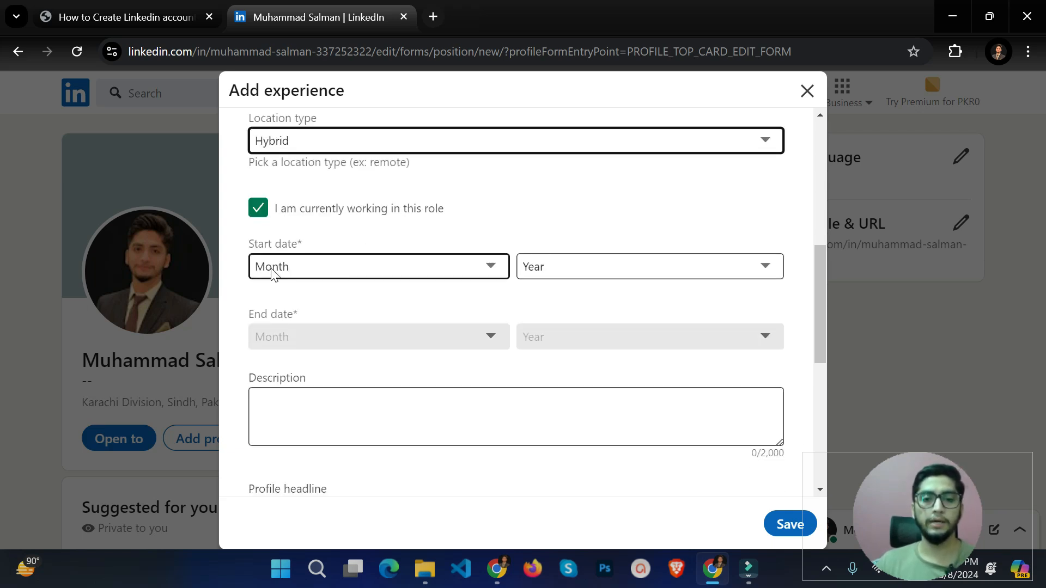
{"action": "left_click", "coordinate": [387, 268]}
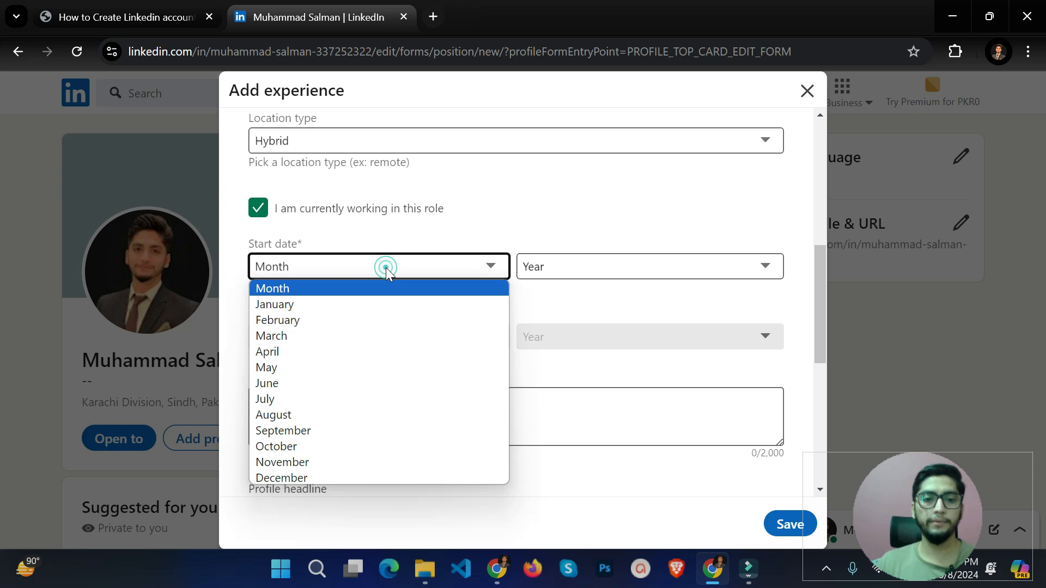
{"action": "left_click", "coordinate": [322, 306]}
{"action": "left_click", "coordinate": [554, 273]}
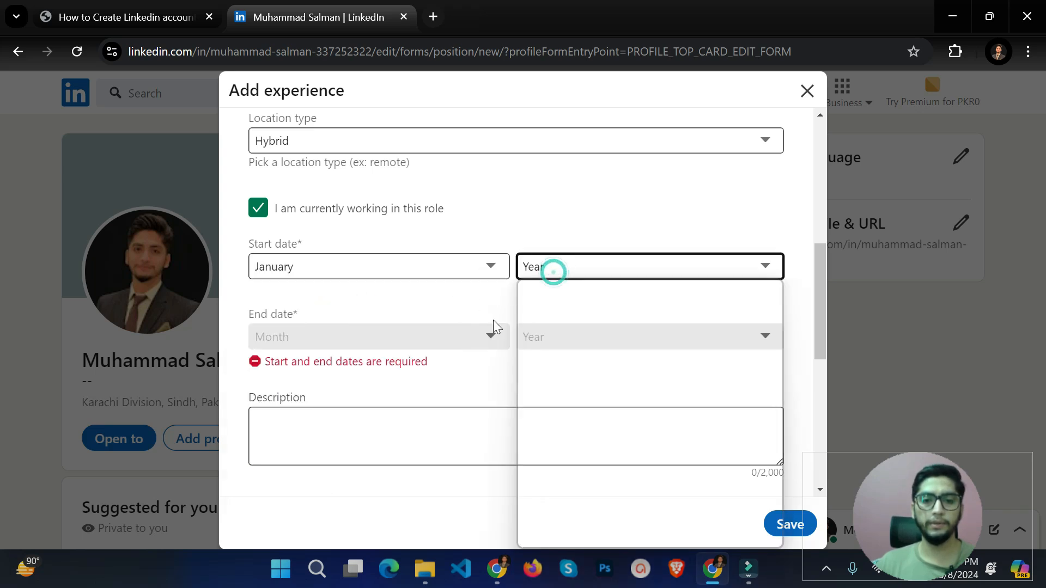
{"action": "left_click", "coordinate": [584, 341]}
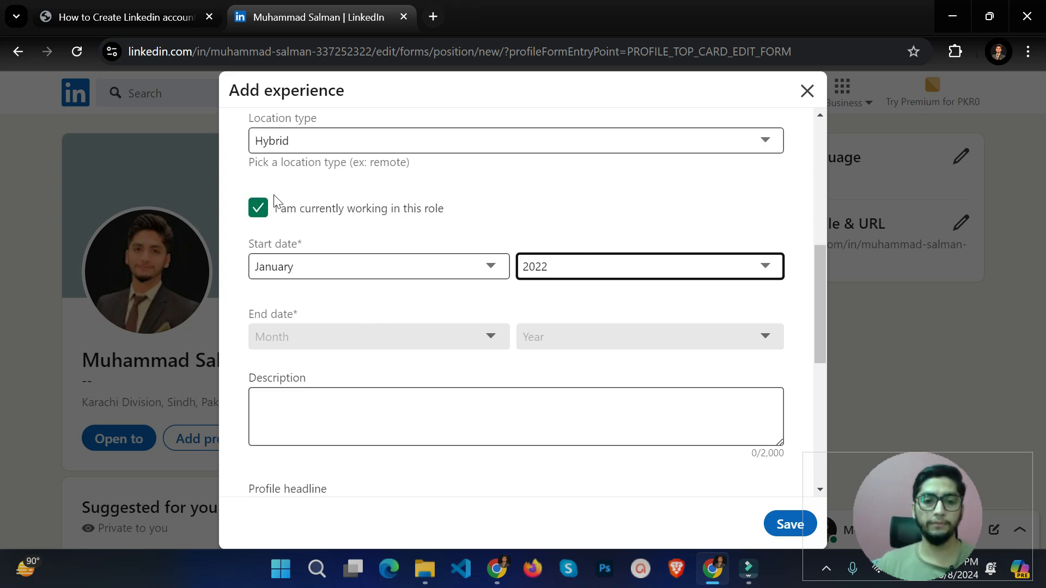
Review the experience form's description, headline, skills and media sections and recheck the details already entered
{"action": "scroll", "coordinate": [286, 205], "scroll_direction": "down", "scroll_amount": 4}
{"action": "scroll", "coordinate": [288, 186], "scroll_direction": "up", "scroll_amount": 2}
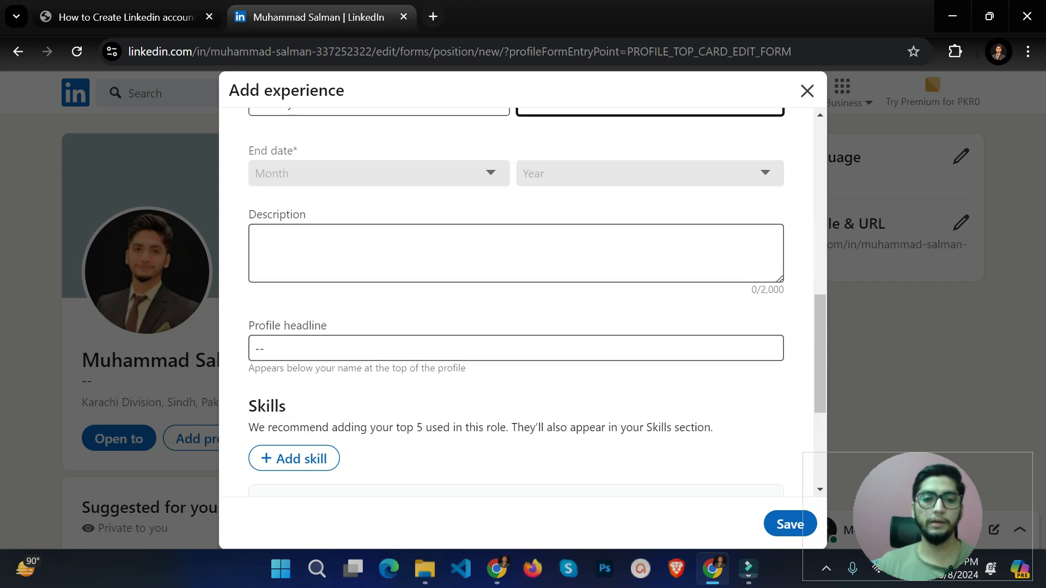
{"action": "left_click", "coordinate": [327, 247]}
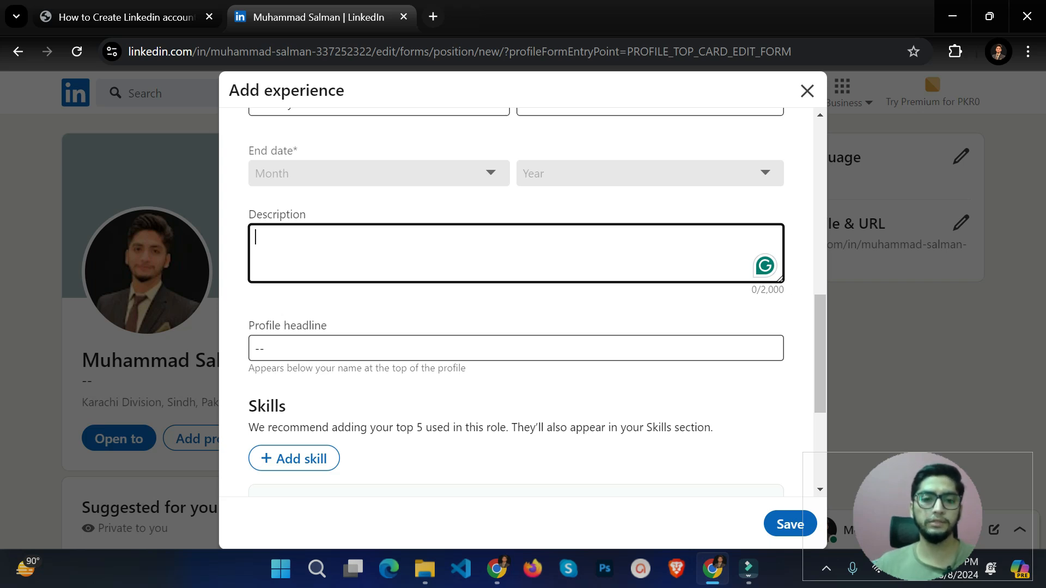
{"action": "scroll", "coordinate": [408, 356], "scroll_direction": "down", "scroll_amount": 4}
{"action": "scroll", "coordinate": [407, 357], "scroll_direction": "up", "scroll_amount": 11}
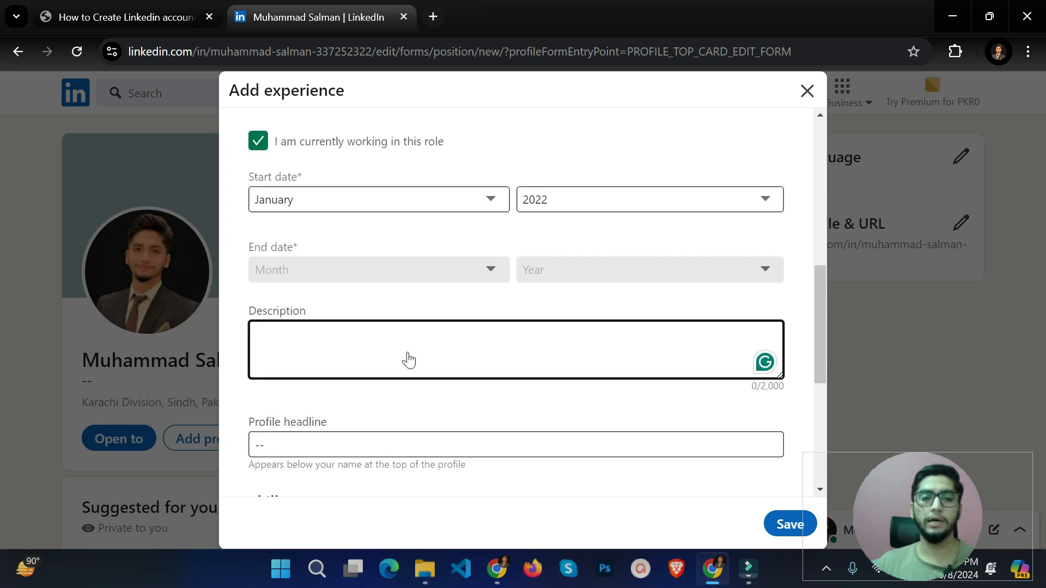
{"action": "scroll", "coordinate": [414, 360], "scroll_direction": "up", "scroll_amount": 3}
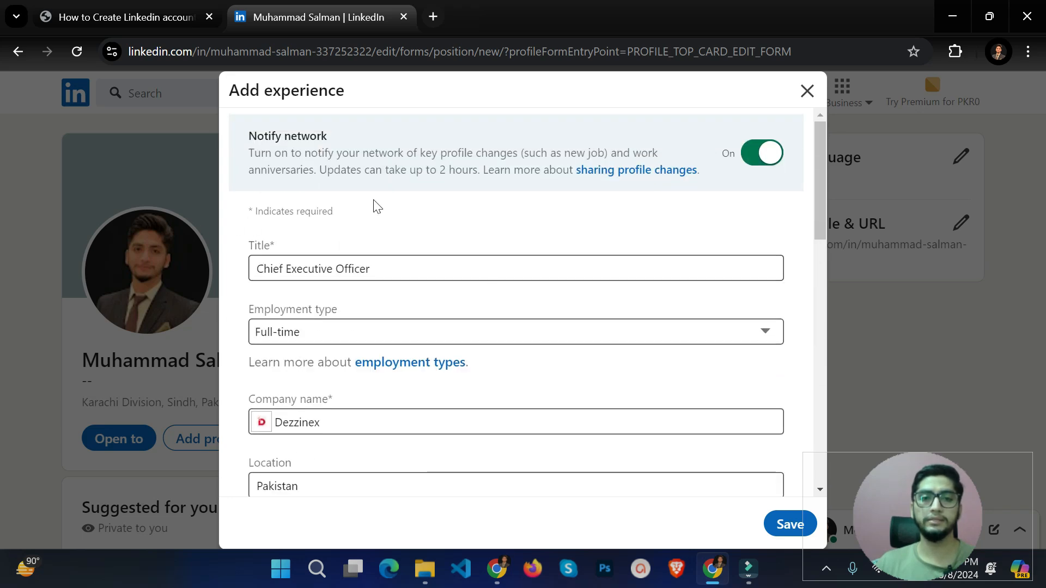
{"action": "scroll", "coordinate": [417, 242], "scroll_direction": "down", "scroll_amount": 3}
{"action": "scroll", "coordinate": [416, 242], "scroll_direction": "down", "scroll_amount": 8}
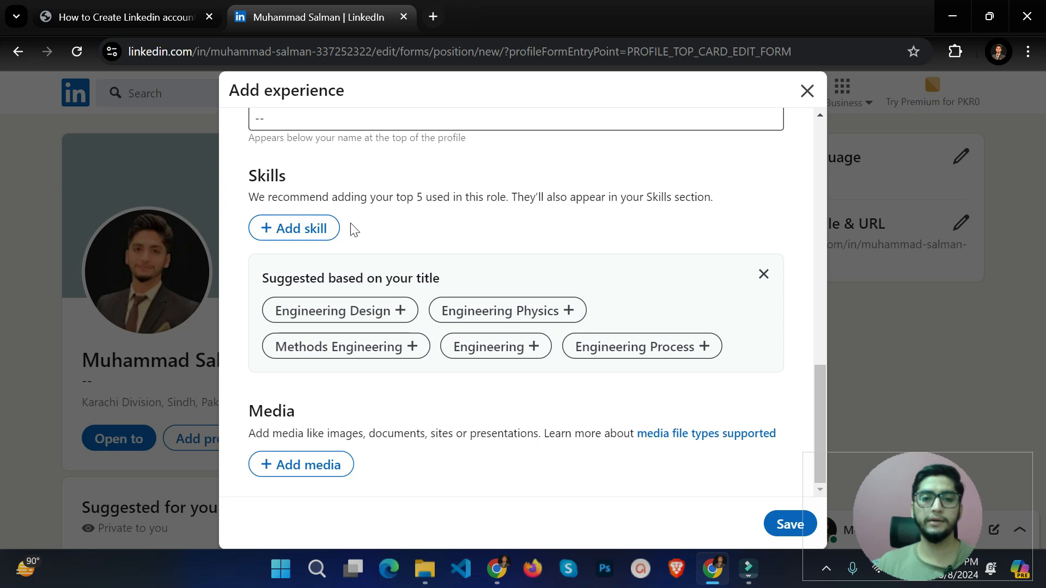
Add the suggested skills Engineering Design, Methods Engineering, Engineering Process, Engineering and Engineering Physics to the position
{"action": "left_click", "coordinate": [364, 318]}
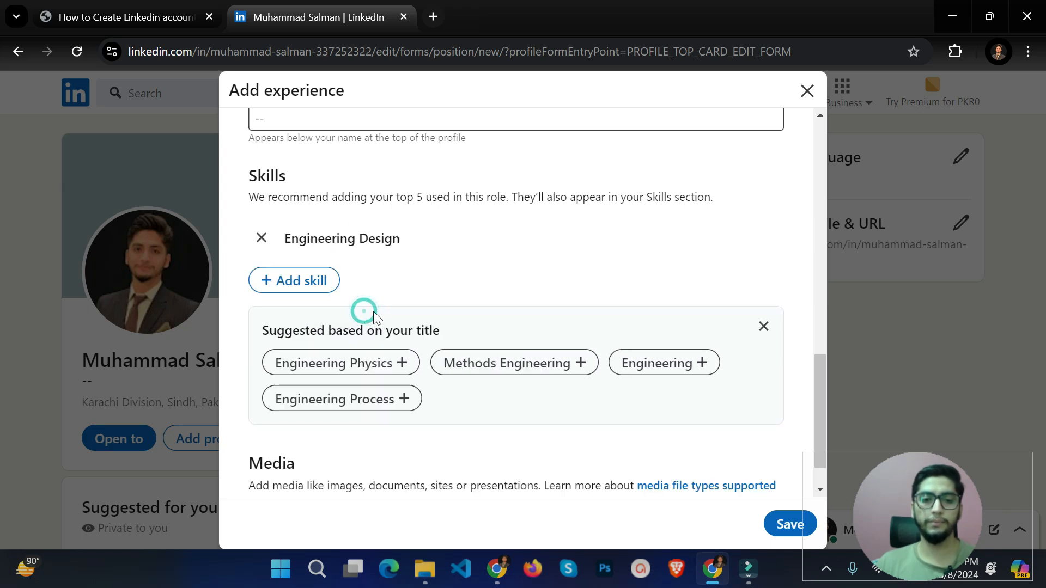
{"action": "left_click", "coordinate": [489, 365]}
{"action": "left_click", "coordinate": [644, 414]}
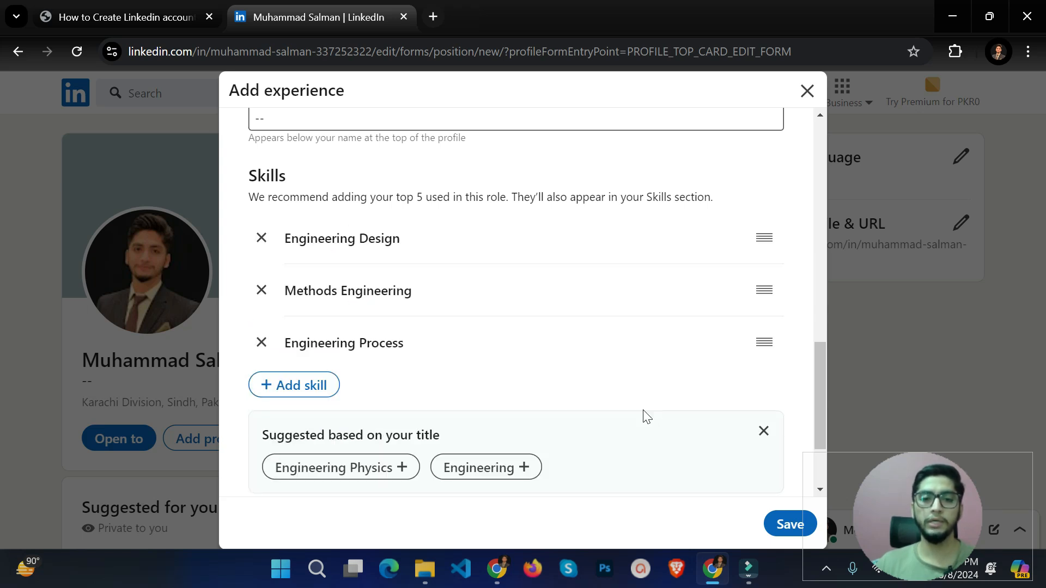
{"action": "left_click", "coordinate": [487, 473]}
{"action": "scroll", "coordinate": [488, 481], "scroll_direction": "down", "scroll_amount": 3}
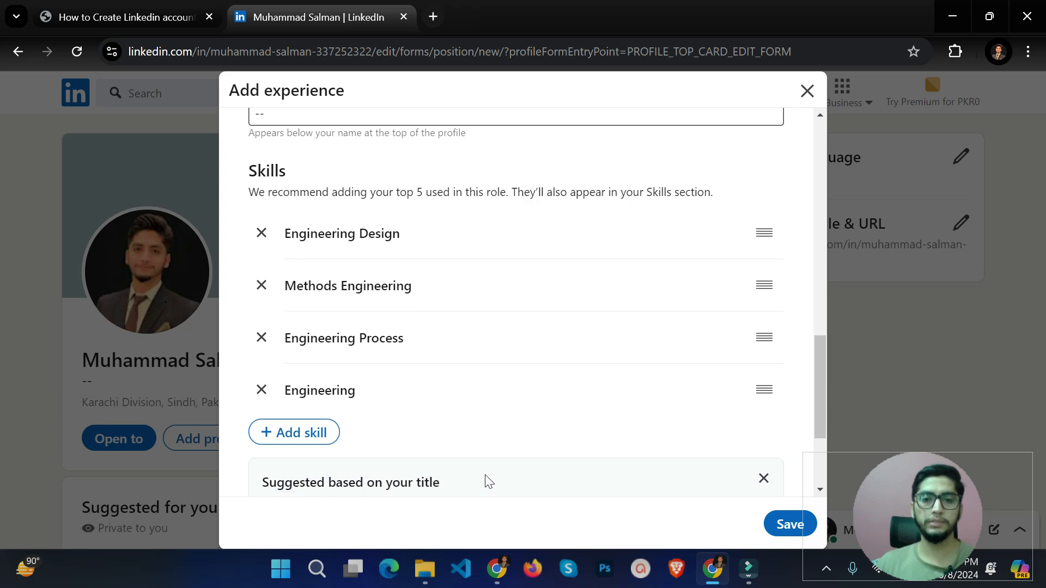
{"action": "left_click", "coordinate": [341, 355]}
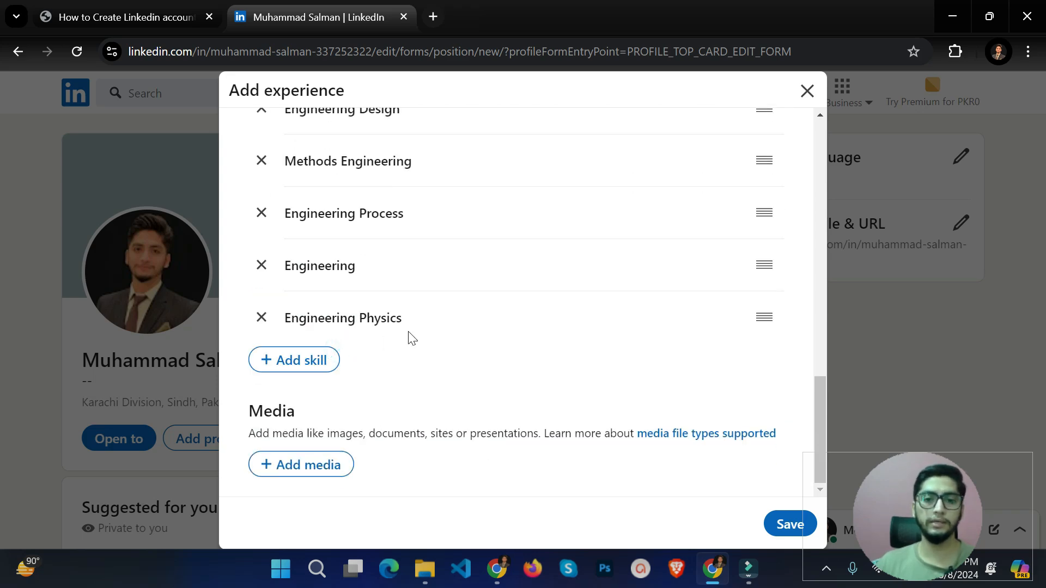
Recheck the completed experience form and save the new position to the profile
{"action": "scroll", "coordinate": [450, 400], "scroll_direction": "up", "scroll_amount": 15}
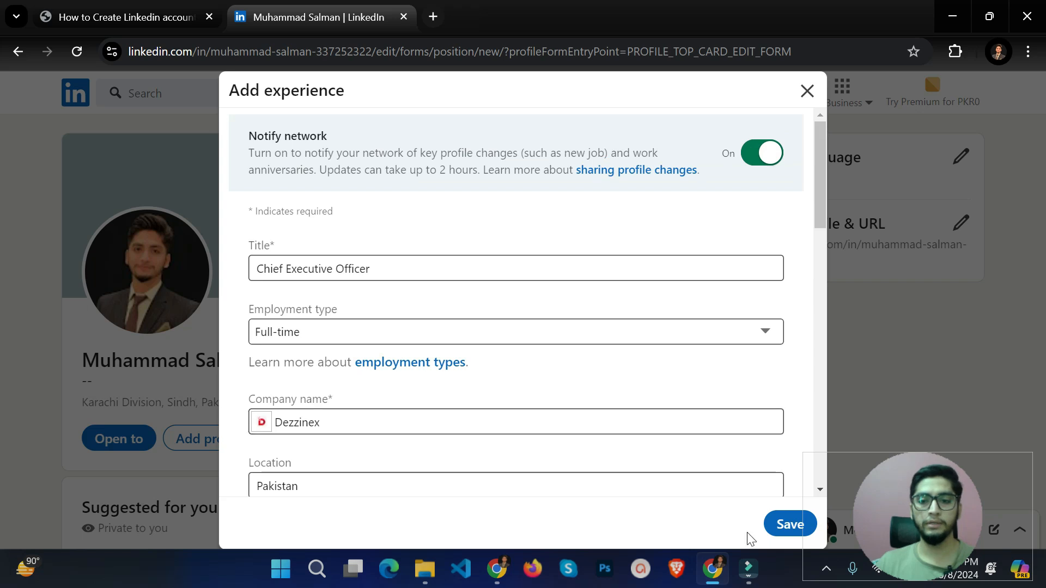
{"action": "left_click", "coordinate": [773, 523]}
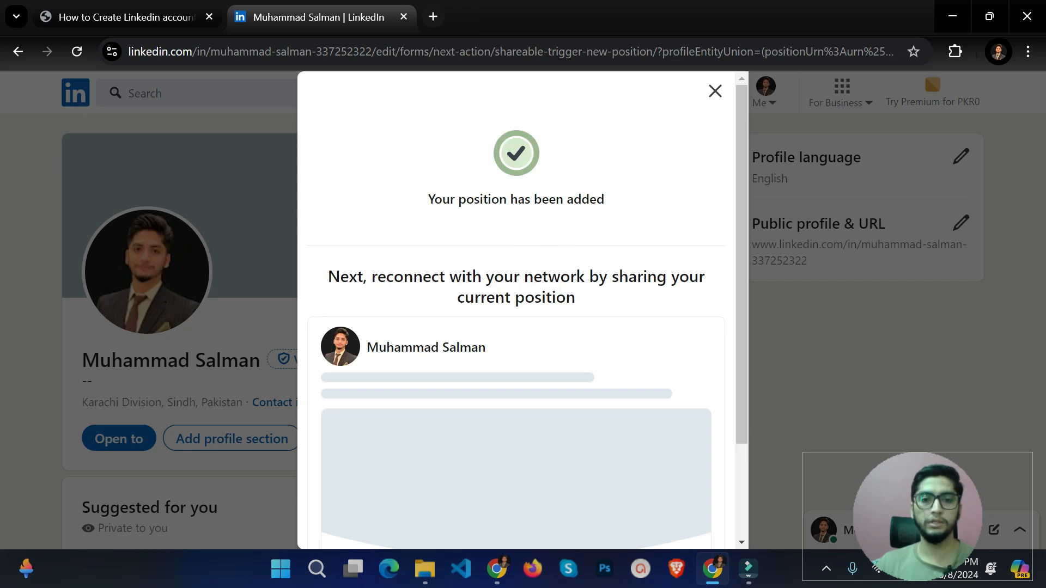
{"action": "left_click_drag", "start_coordinate": [459, 199], "coordinate": [605, 188]}
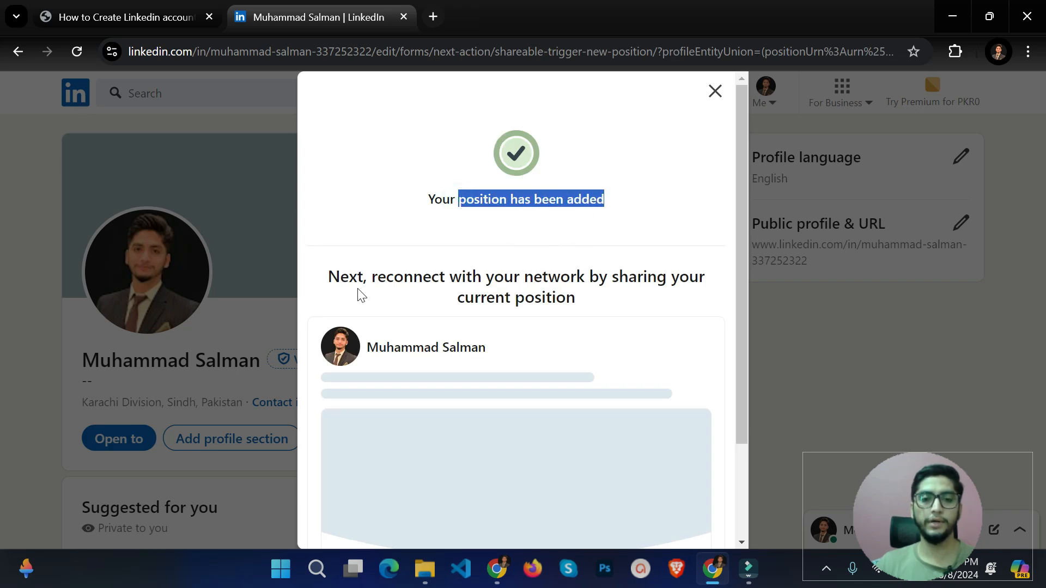
Skip sharing the newly added position with the network
{"action": "left_click_drag", "start_coordinate": [358, 277], "coordinate": [607, 276]}
{"action": "scroll", "coordinate": [607, 277], "scroll_direction": "down", "scroll_amount": 3}
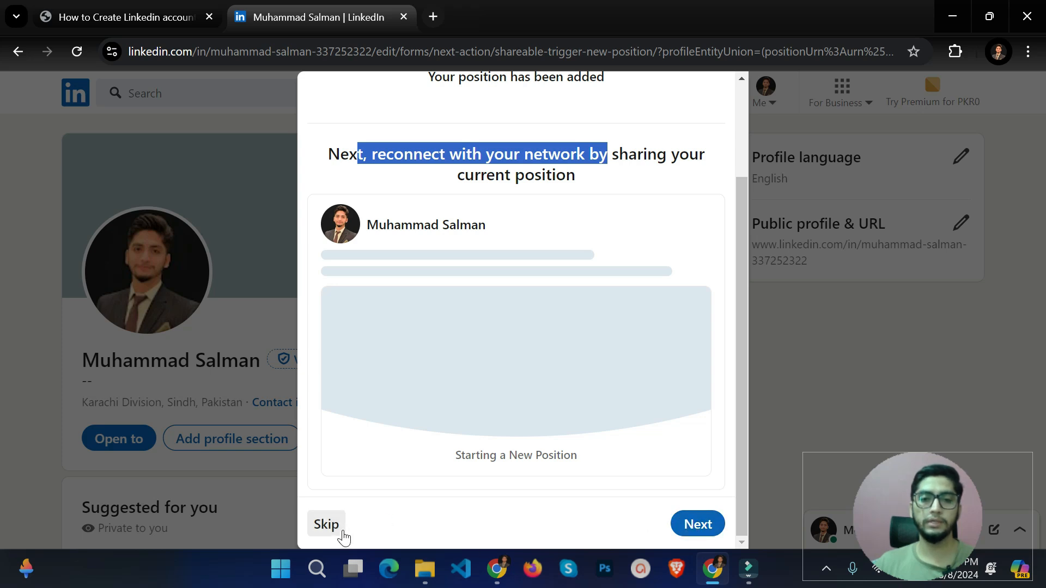
{"action": "left_click", "coordinate": [326, 524]}
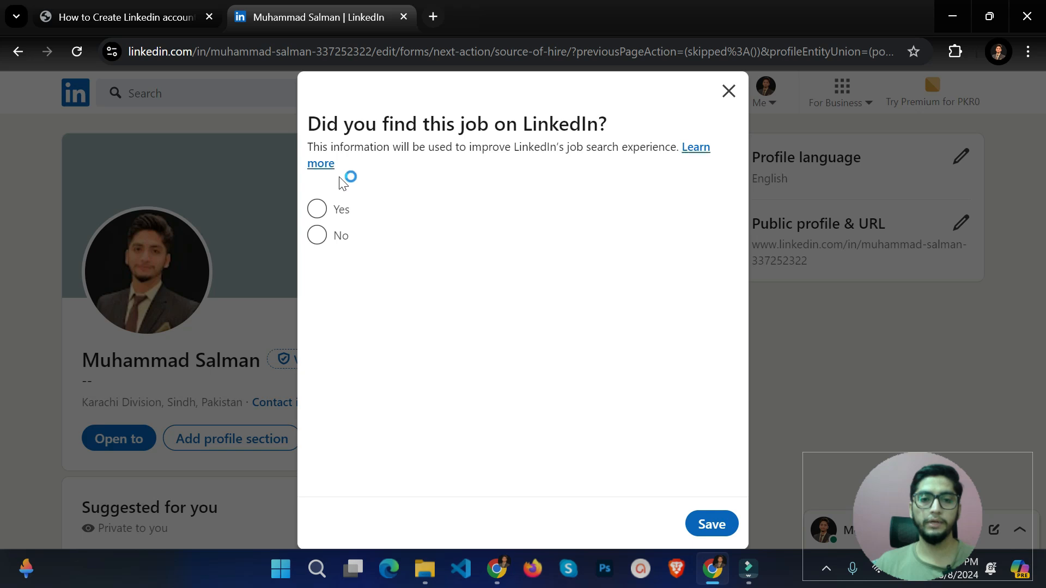
Answer that the job was not found on LinkedIn, choose Other job sites as its source and save the answer
{"action": "left_click", "coordinate": [342, 237]}
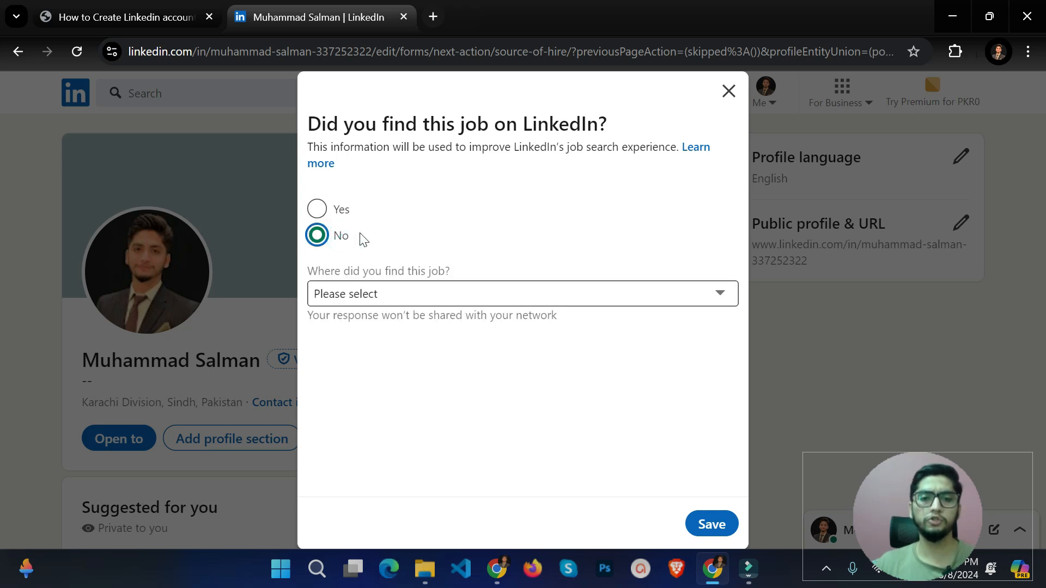
{"action": "left_click", "coordinate": [476, 303]}
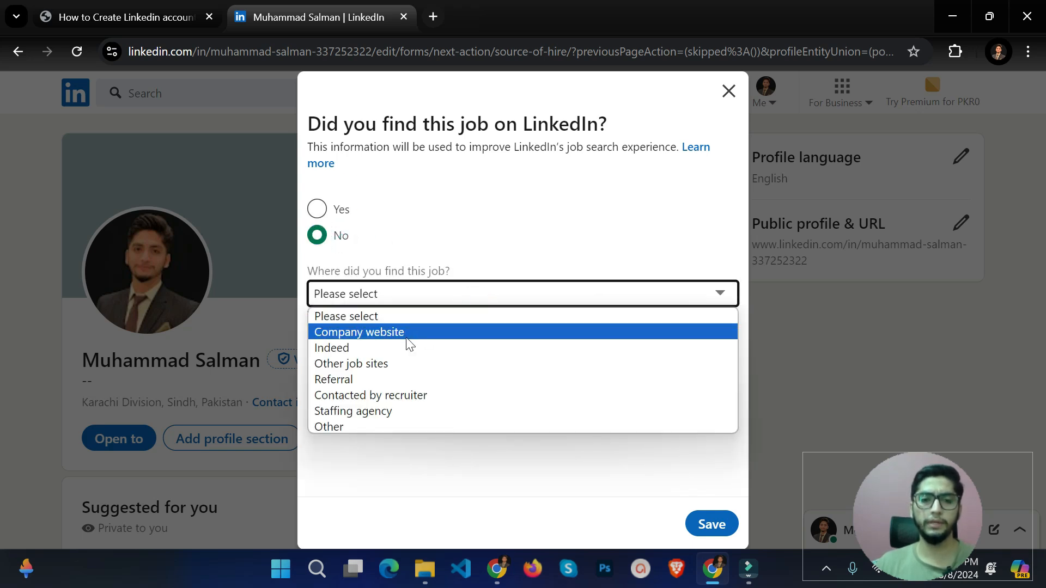
{"action": "left_click", "coordinate": [384, 363]}
{"action": "left_click", "coordinate": [705, 528]}
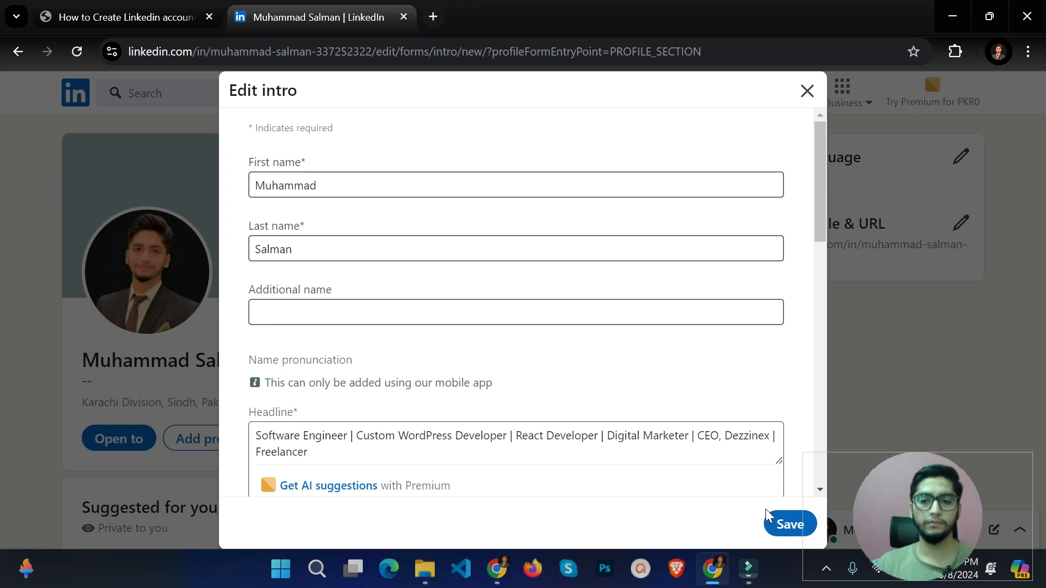
Fill in the intro form's required industry with IT Services and IT Consulting
{"action": "left_click", "coordinate": [769, 516]}
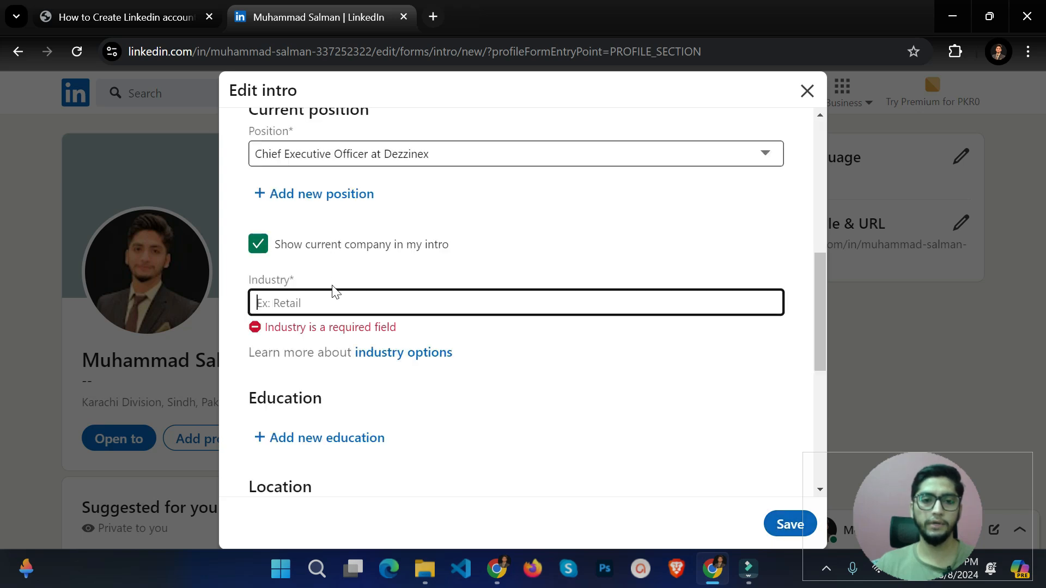
{"action": "left_click", "coordinate": [333, 296]}
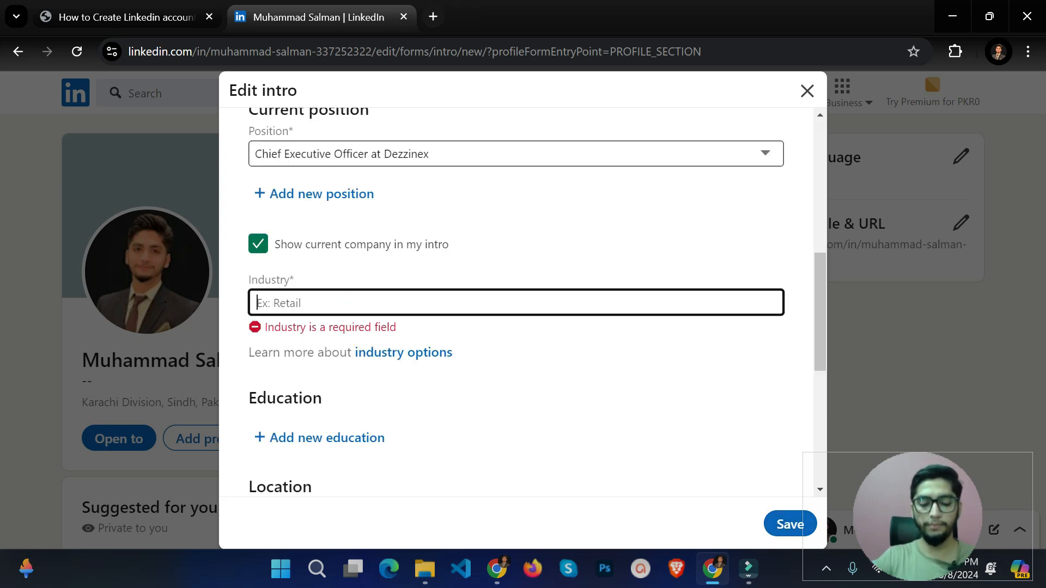
{"action": "type", "text": "IT"}
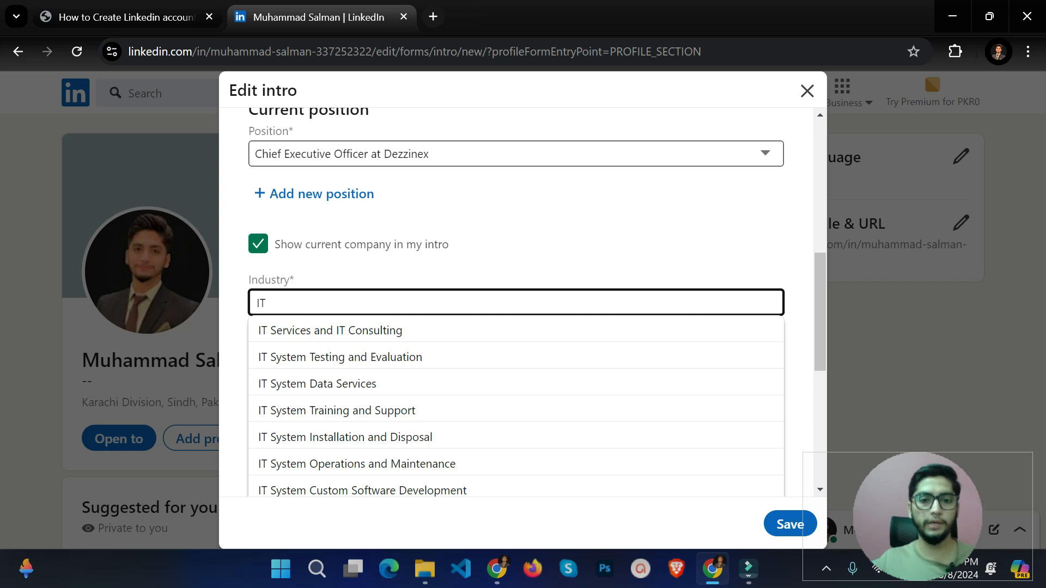
{"action": "left_click", "coordinate": [407, 332]}
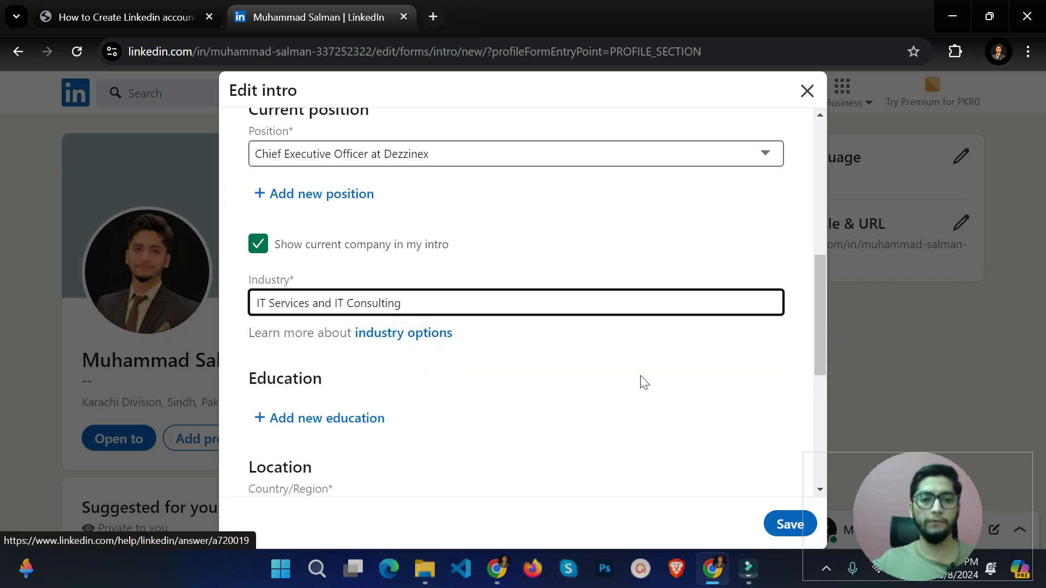
{"action": "left_click", "coordinate": [298, 277]}
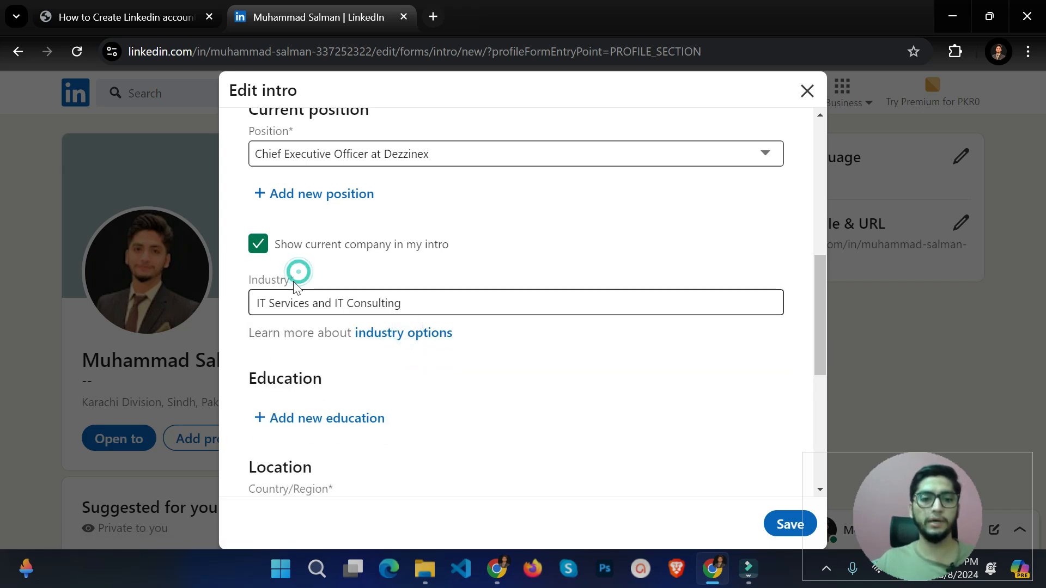
Check the intro's location, contact and website fields, save the intro and dismiss the Premium offer
{"action": "scroll", "coordinate": [340, 279], "scroll_direction": "down", "scroll_amount": 5}
{"action": "scroll", "coordinate": [342, 283], "scroll_direction": "down", "scroll_amount": 2}
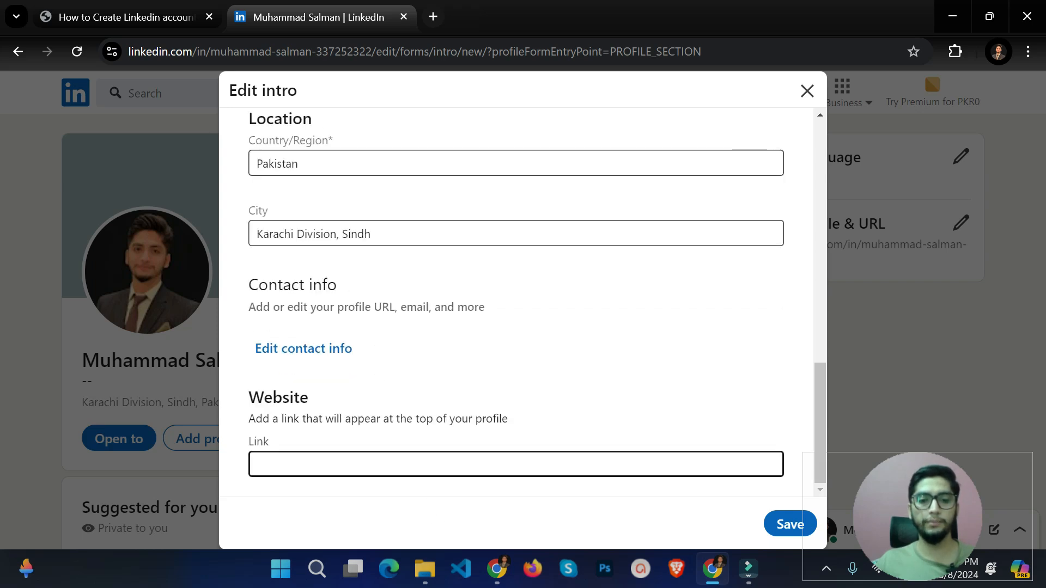
{"action": "left_click", "coordinate": [433, 486]}
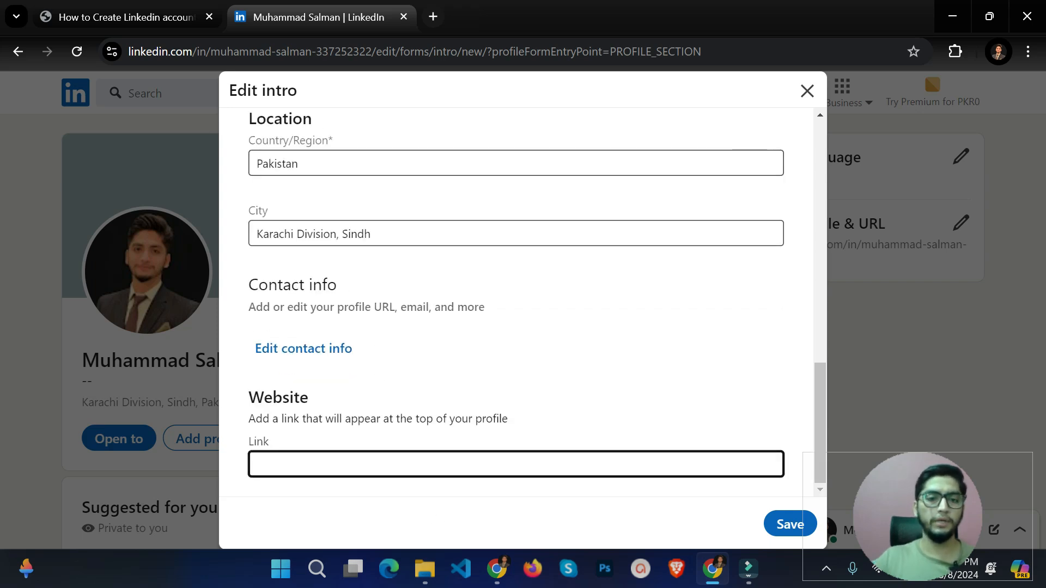
{"action": "left_click", "coordinate": [776, 525]}
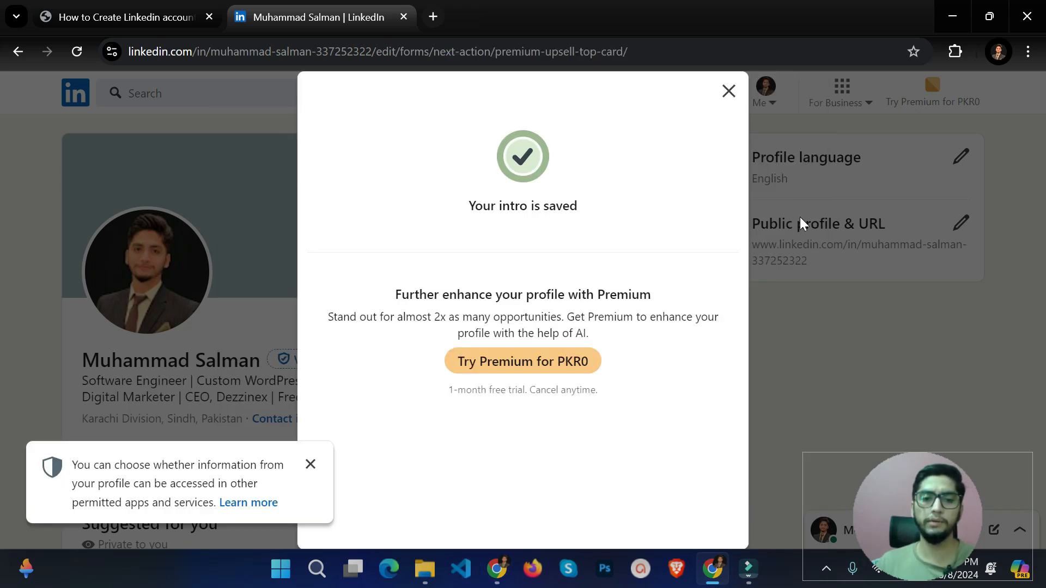
{"action": "left_click", "coordinate": [729, 92]}
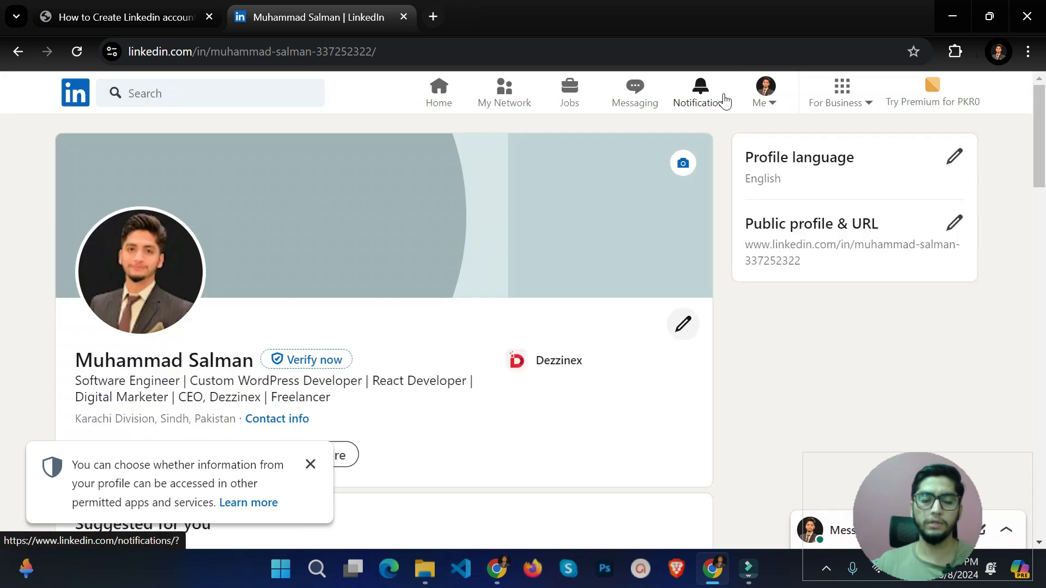
Review the headline and current company on the updated profile's top card
{"action": "scroll", "coordinate": [340, 434], "scroll_direction": "down", "scroll_amount": 1}
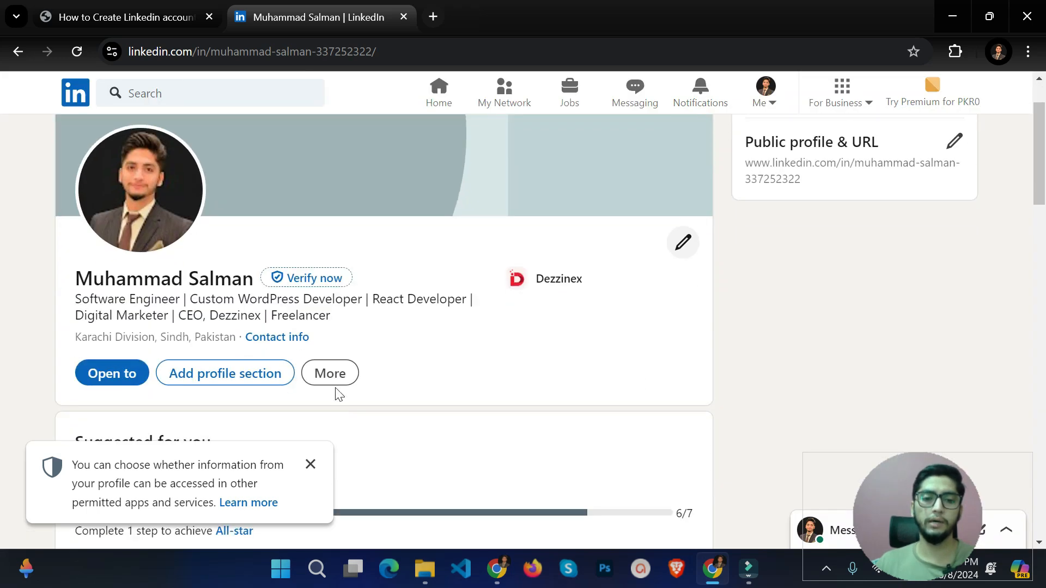
{"action": "left_click_drag", "start_coordinate": [335, 315], "coordinate": [69, 301]}
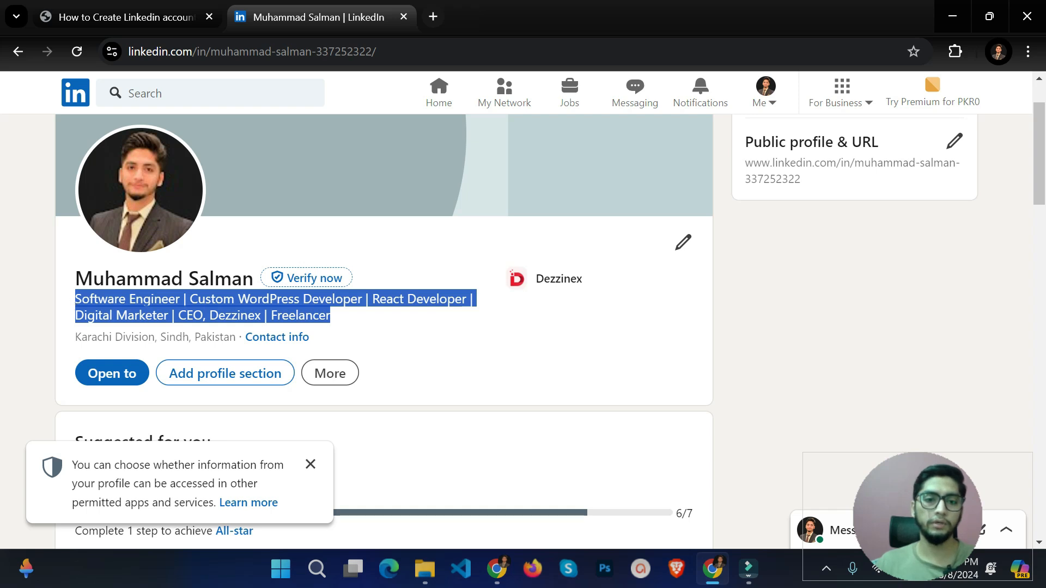
{"action": "left_click", "coordinate": [572, 349]}
{"action": "scroll", "coordinate": [567, 340], "scroll_direction": "up", "scroll_amount": 1}
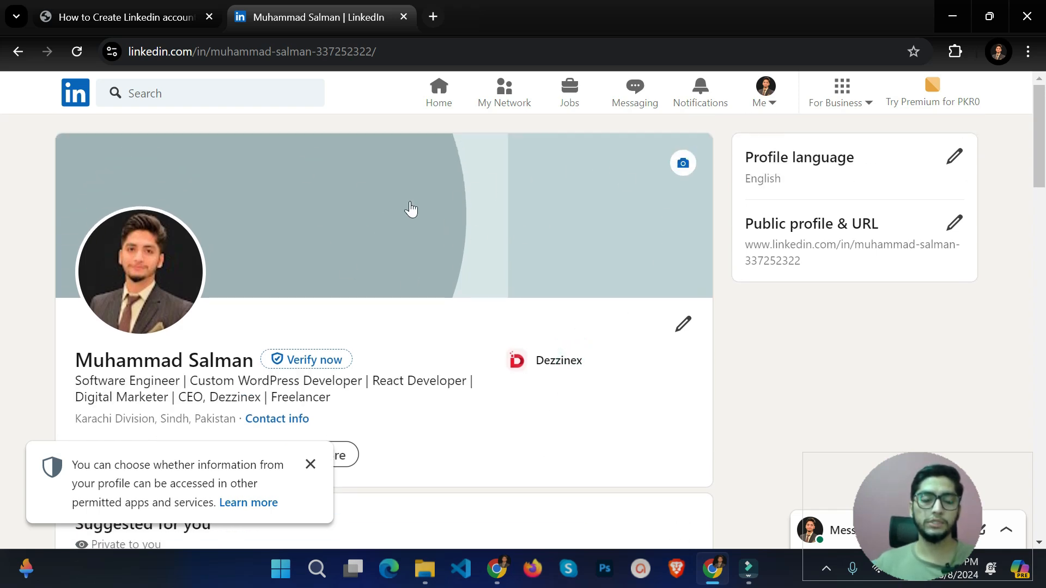
{"action": "scroll", "coordinate": [411, 210], "scroll_direction": "down", "scroll_amount": 1}
{"action": "scroll", "coordinate": [411, 207], "scroll_direction": "down", "scroll_amount": 2}
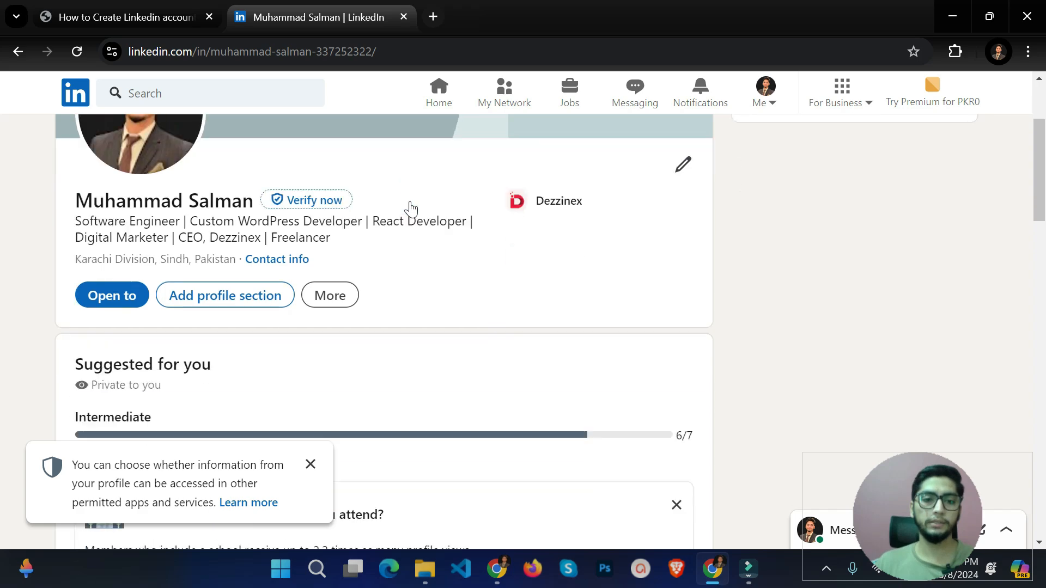
Look through the core sections that can be added to the profile, dismissing the data-access notice, and close the list
{"action": "left_click", "coordinate": [225, 215]}
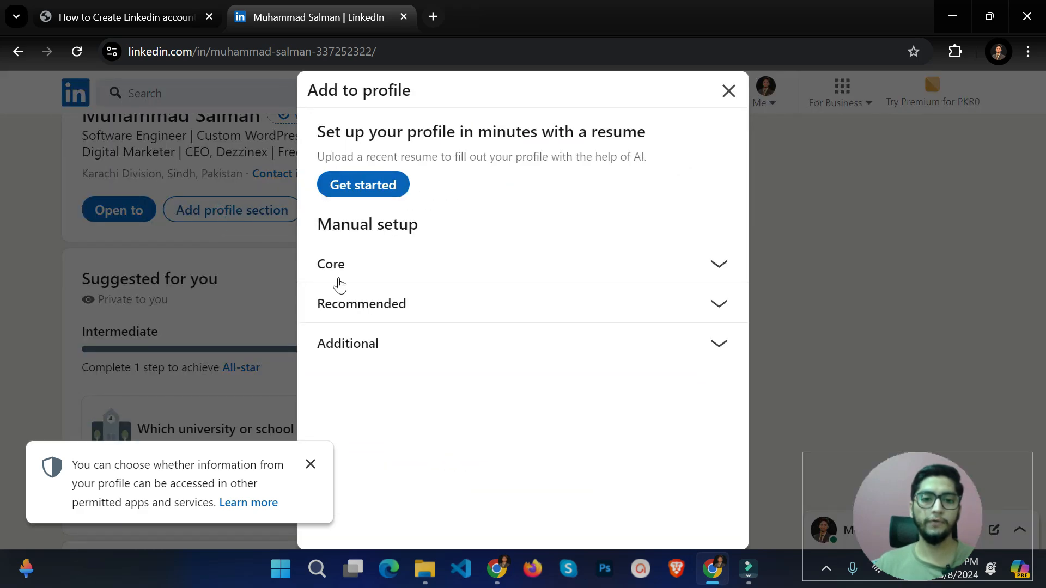
{"action": "left_click", "coordinate": [358, 273]}
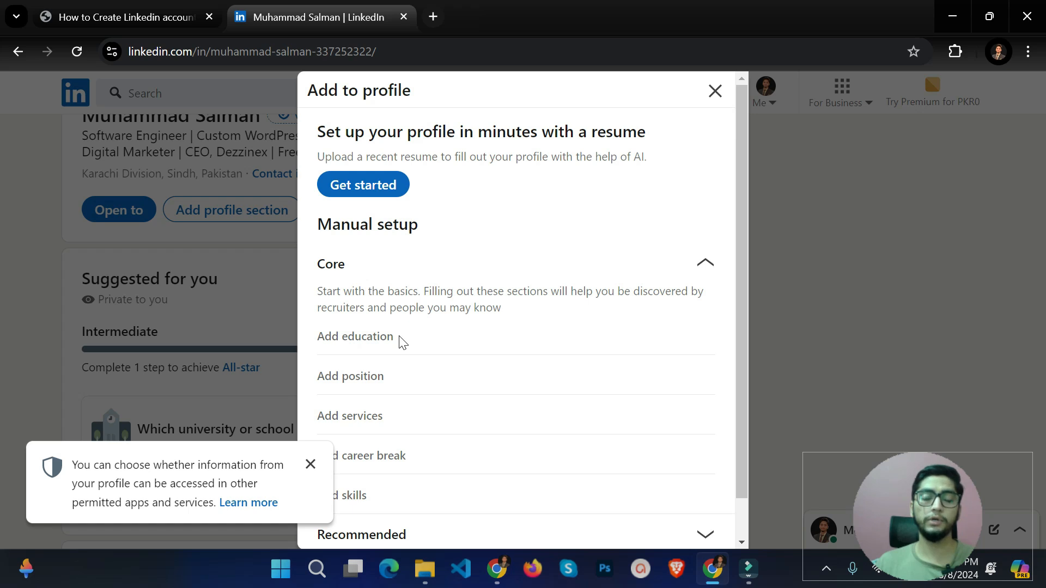
{"action": "scroll", "coordinate": [386, 364], "scroll_direction": "down", "scroll_amount": 1}
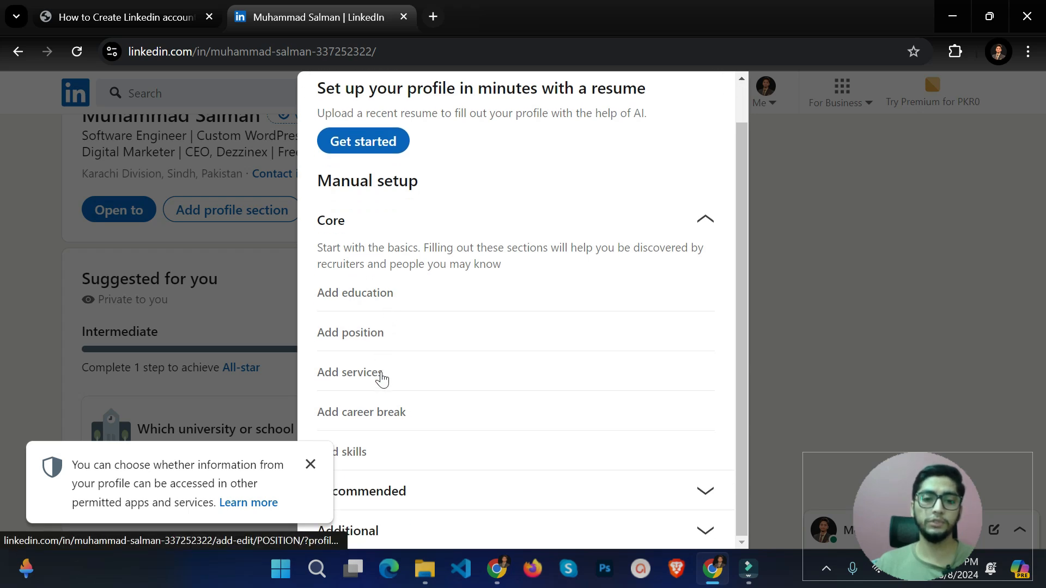
{"action": "left_click", "coordinate": [311, 465]}
{"action": "scroll", "coordinate": [436, 423], "scroll_direction": "down", "scroll_amount": 2}
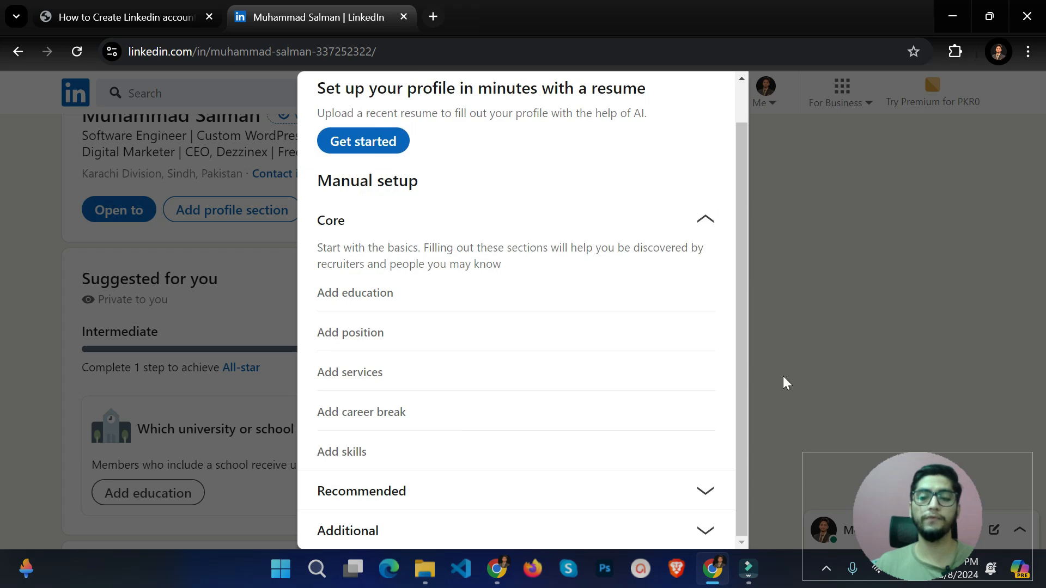
{"action": "left_click", "coordinate": [831, 240]}
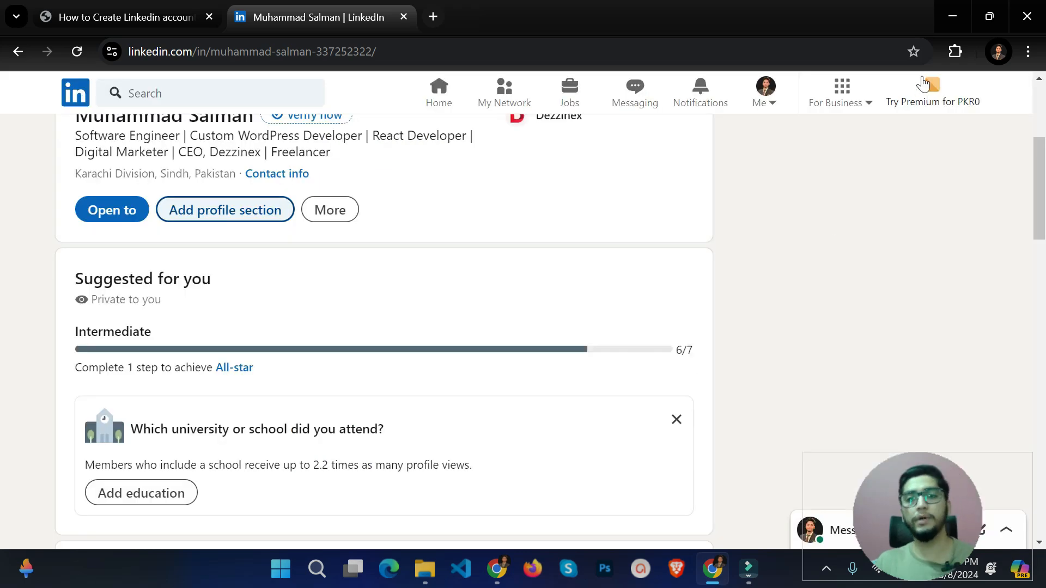
Switch to the browser window with the established LinkedIn profile, view its cover banner at full size and close it
{"action": "scroll", "coordinate": [794, 269], "scroll_direction": "up", "scroll_amount": 4}
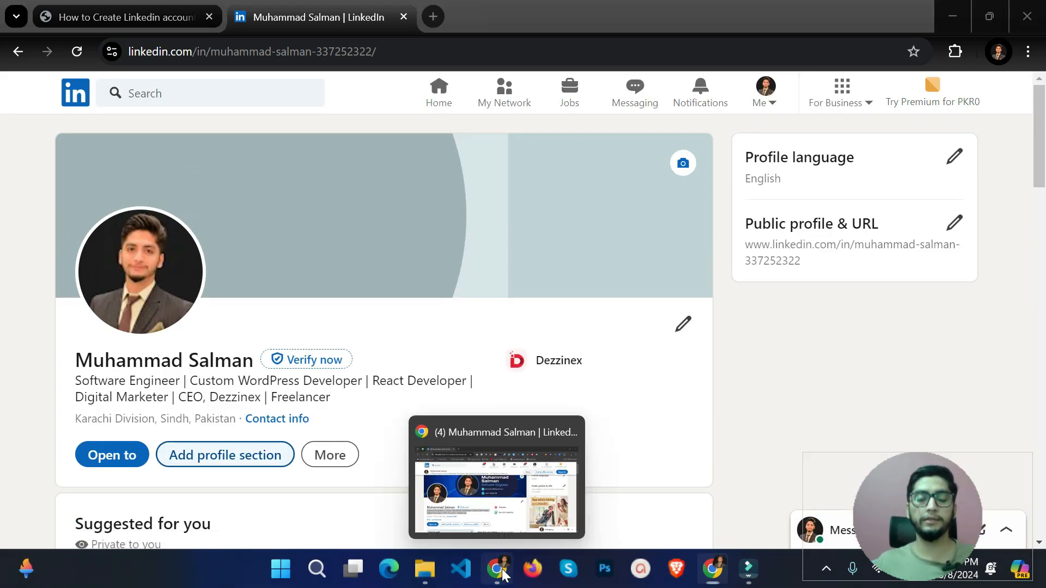
{"action": "left_click", "coordinate": [502, 572]}
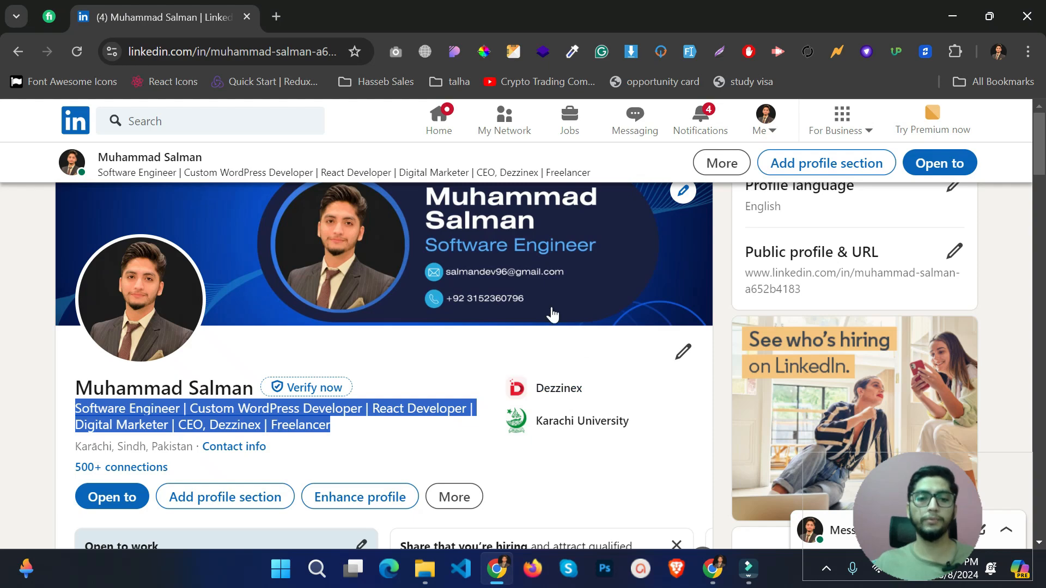
{"action": "left_click", "coordinate": [428, 323]}
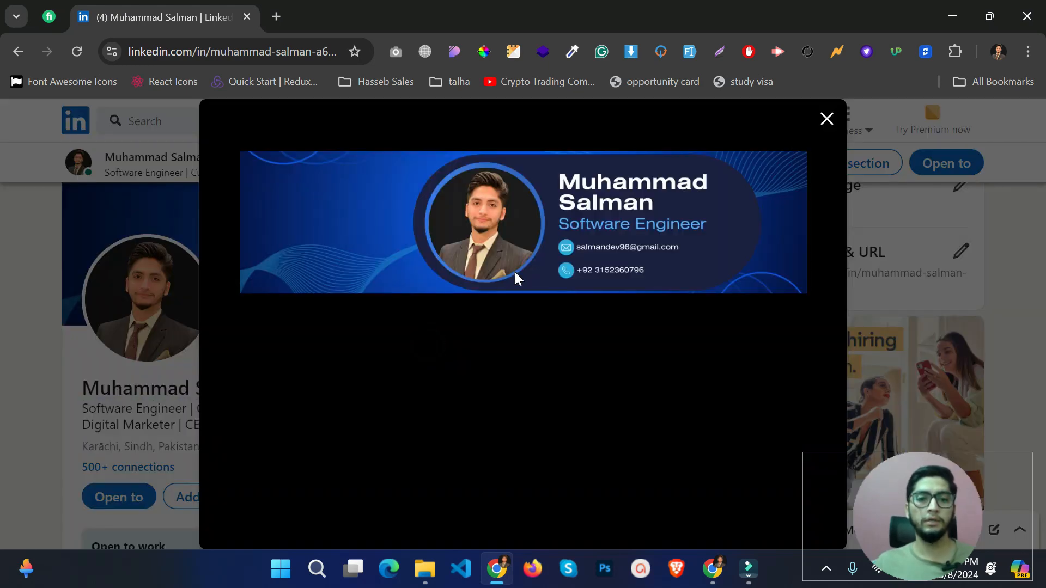
{"action": "left_click", "coordinate": [827, 119]}
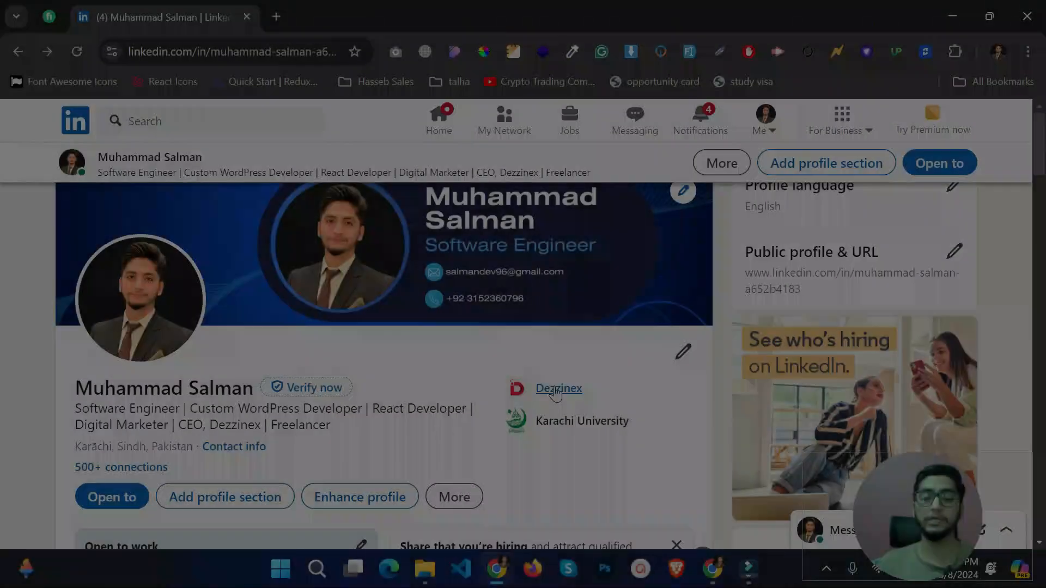
Examine the established profile's analytics, resources, posts, experience, education and remaining sections as a model for the new profile
{"action": "scroll", "coordinate": [554, 391], "scroll_direction": "down", "scroll_amount": 1}
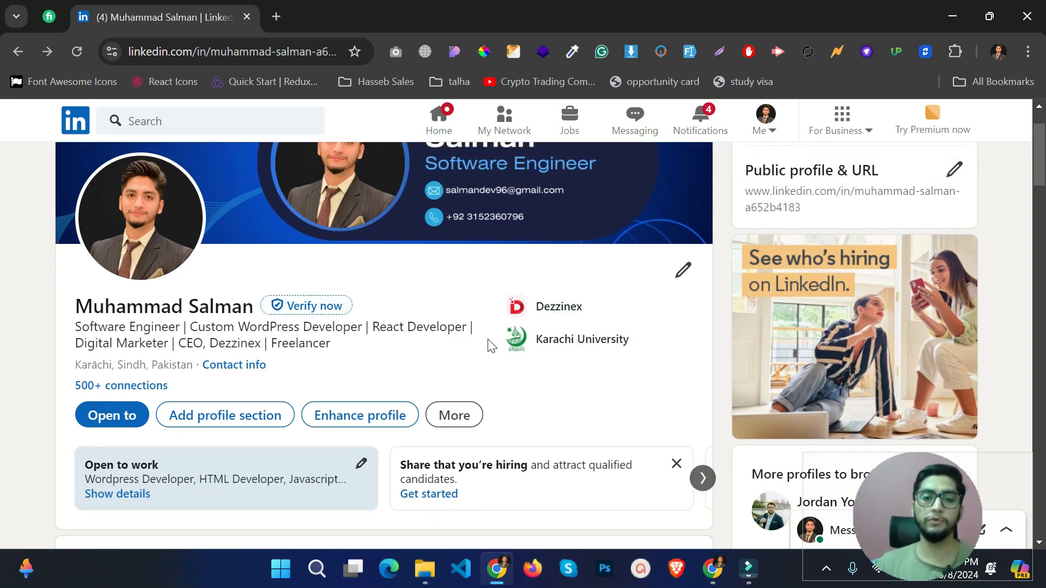
{"action": "scroll", "coordinate": [491, 346], "scroll_direction": "down", "scroll_amount": 7}
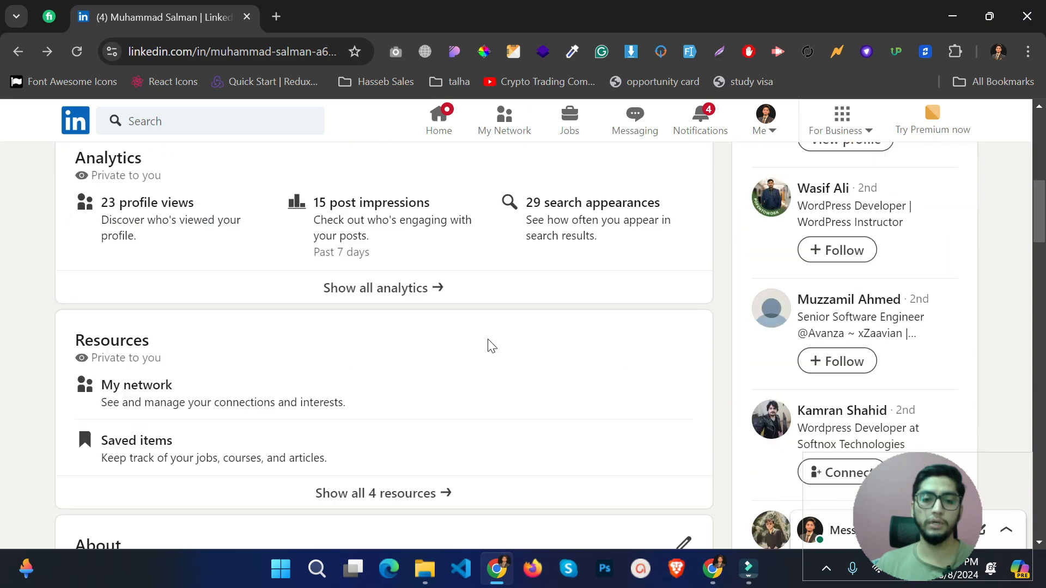
{"action": "scroll", "coordinate": [488, 344], "scroll_direction": "up", "scroll_amount": 1}
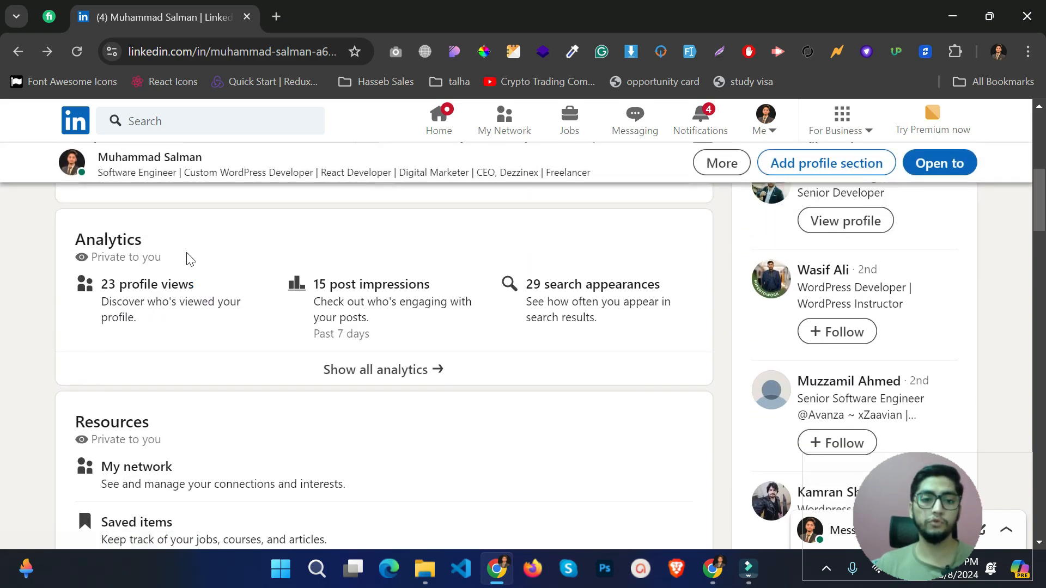
{"action": "scroll", "coordinate": [183, 263], "scroll_direction": "down", "scroll_amount": 3}
{"action": "scroll", "coordinate": [183, 263], "scroll_direction": "down", "scroll_amount": 10}
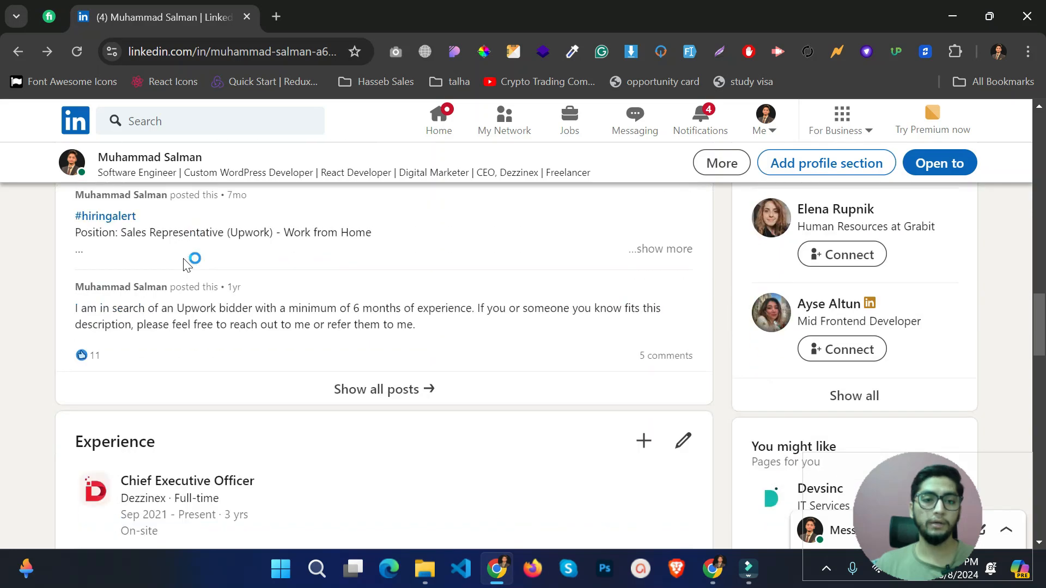
{"action": "scroll", "coordinate": [183, 262], "scroll_direction": "down", "scroll_amount": 7}
{"action": "scroll", "coordinate": [89, 360], "scroll_direction": "up", "scroll_amount": 6}
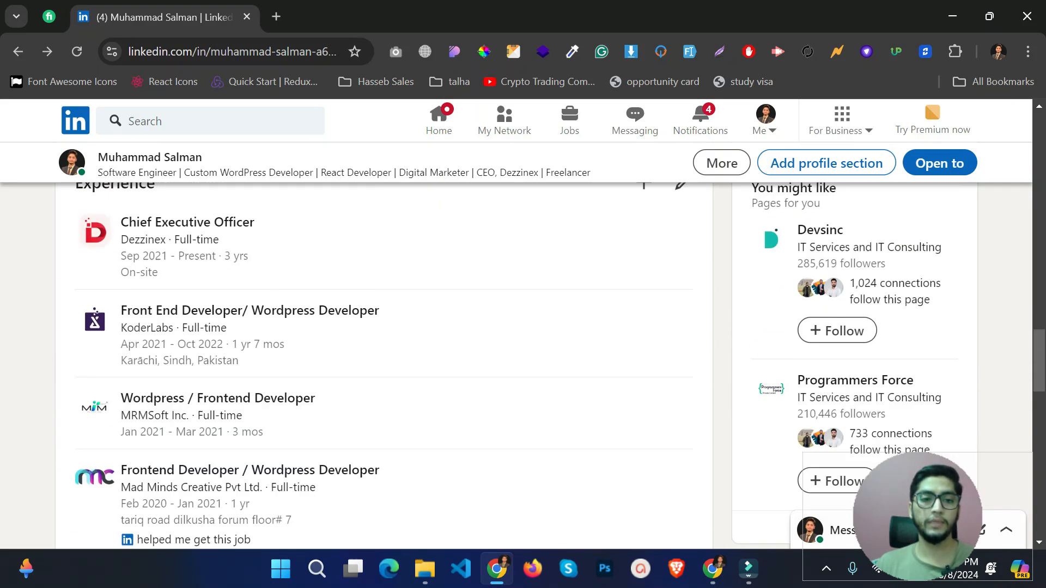
{"action": "scroll", "coordinate": [561, 371], "scroll_direction": "down", "scroll_amount": 3}
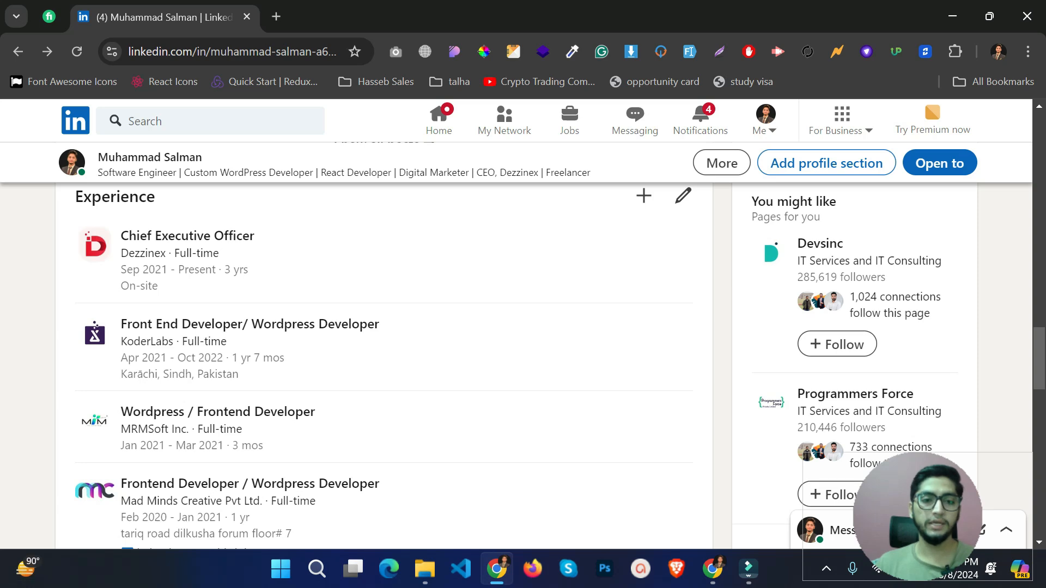
{"action": "scroll", "coordinate": [310, 343], "scroll_direction": "down", "scroll_amount": 3}
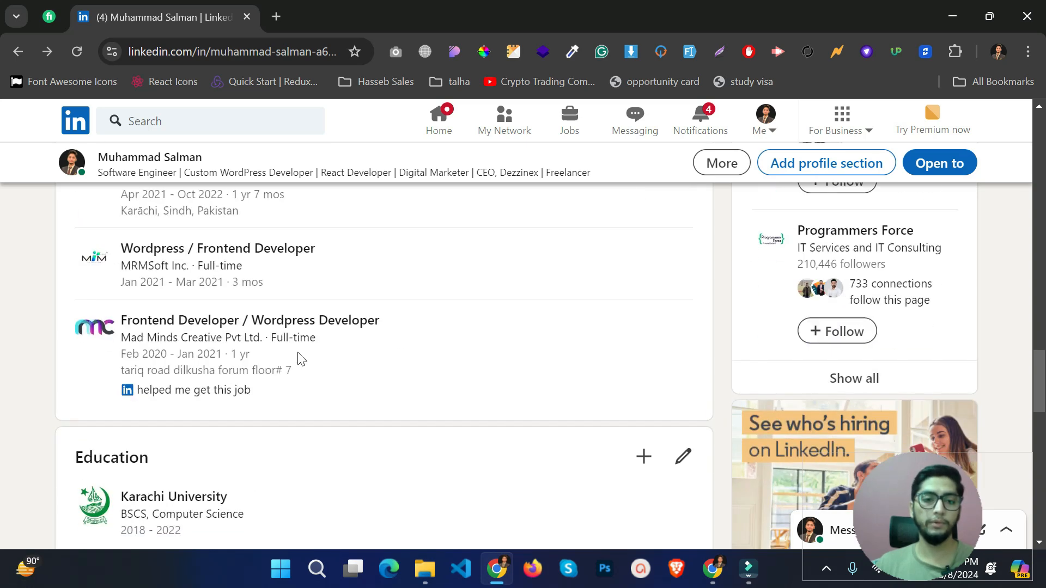
{"action": "scroll", "coordinate": [306, 354], "scroll_direction": "down", "scroll_amount": 6}
{"action": "scroll", "coordinate": [333, 332], "scroll_direction": "down", "scroll_amount": 9}
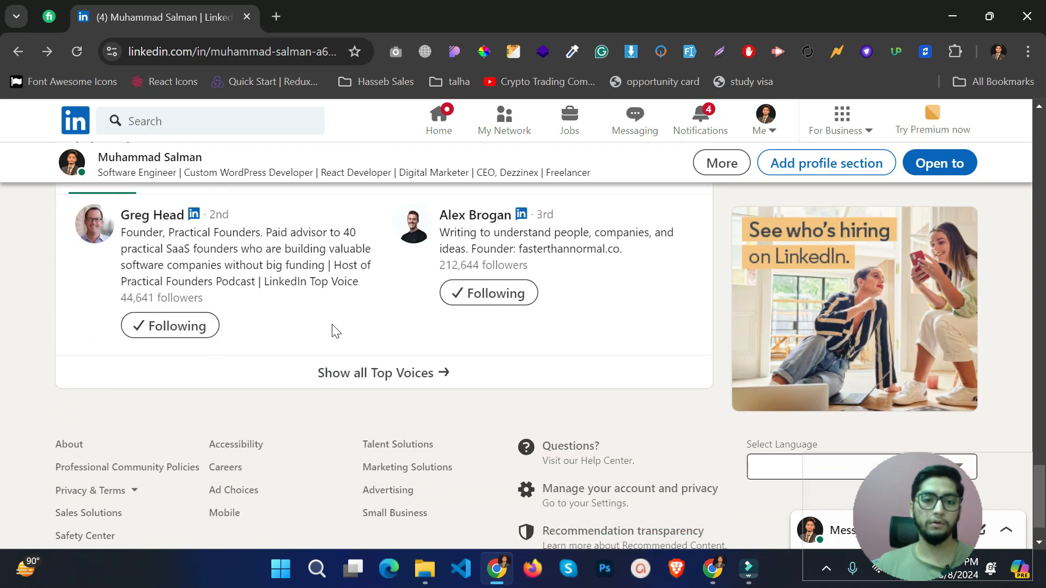
Show the recommendations given on the established profile
{"action": "scroll", "coordinate": [335, 330], "scroll_direction": "up", "scroll_amount": 3}
{"action": "scroll", "coordinate": [334, 330], "scroll_direction": "up", "scroll_amount": 3}
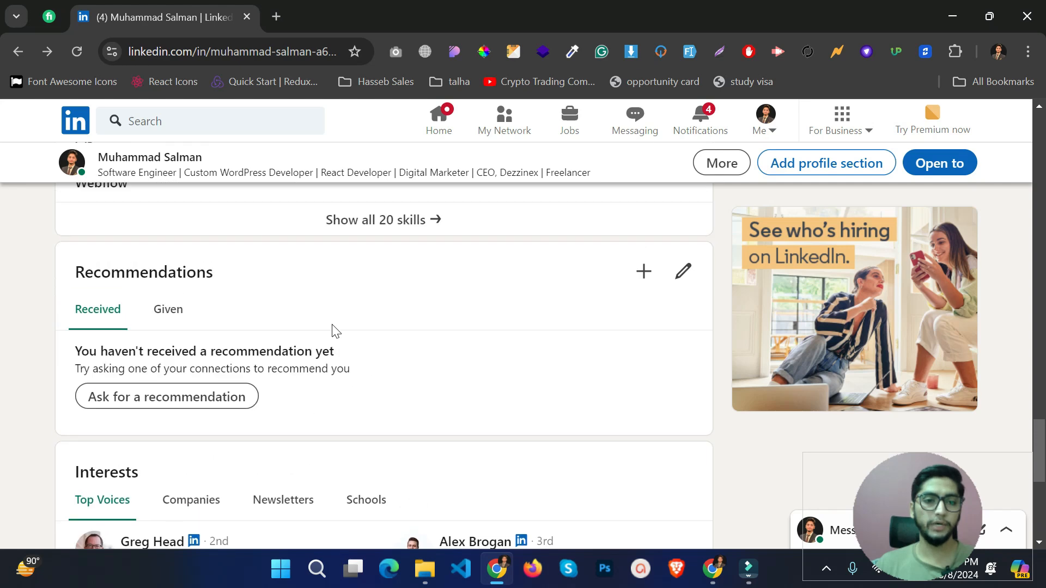
{"action": "left_click", "coordinate": [167, 309]}
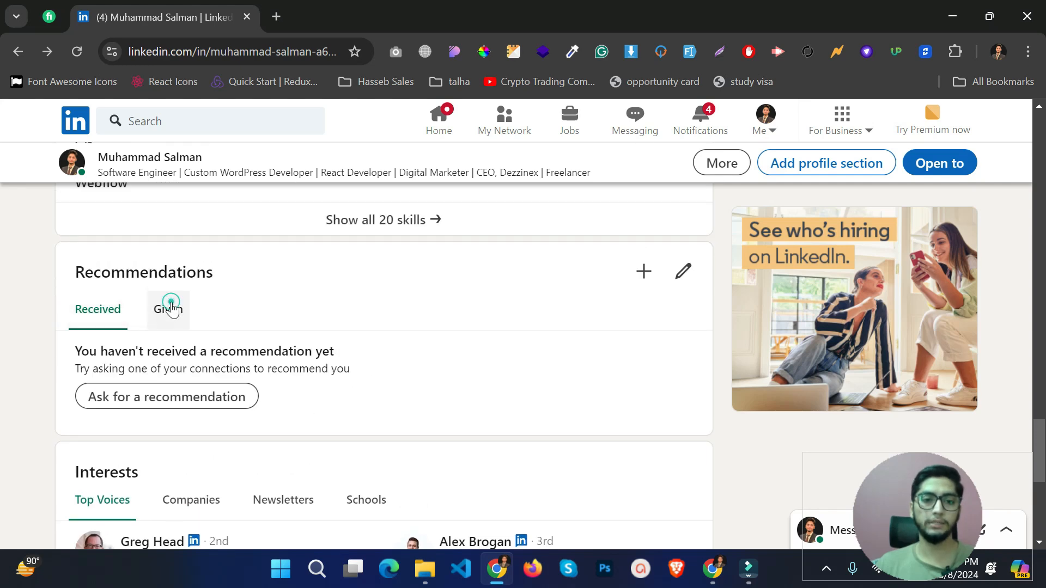
Return to the new profile's browser window and review its suggestions, analytics, activity, experience and skills sections
{"action": "left_click", "coordinate": [947, 25]}
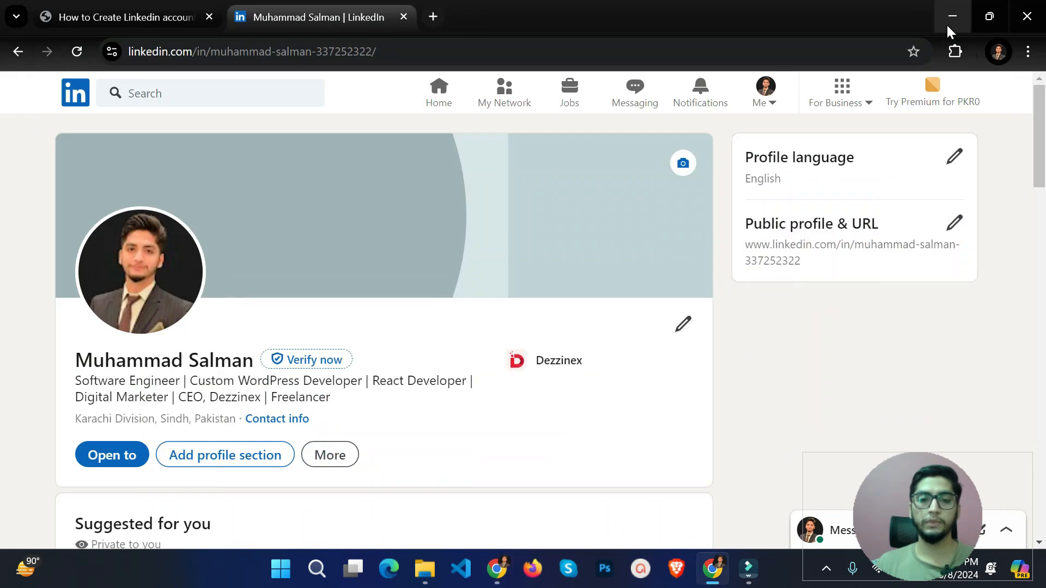
{"action": "scroll", "coordinate": [503, 302], "scroll_direction": "down", "scroll_amount": 15}
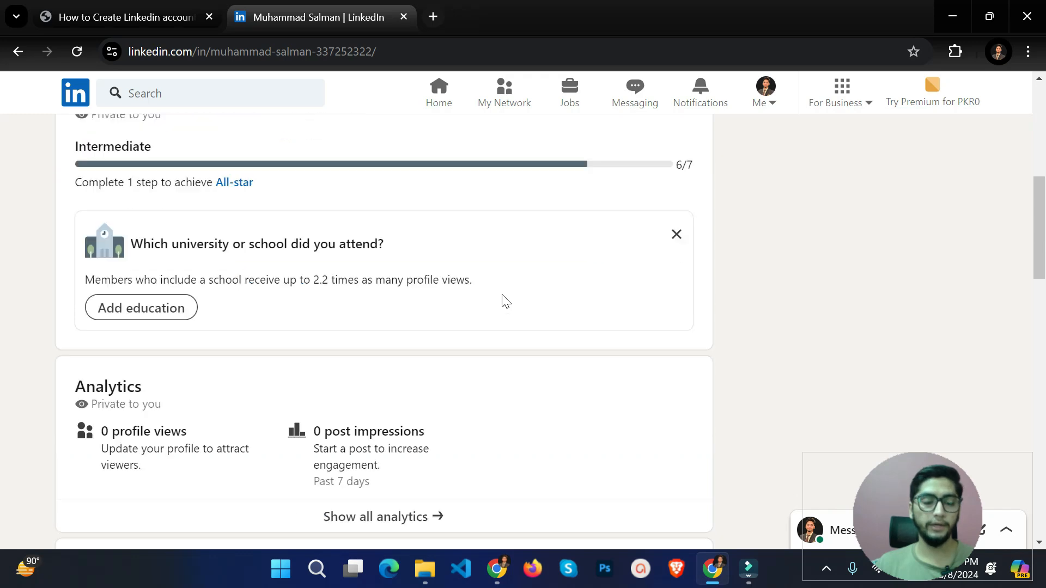
{"action": "scroll", "coordinate": [506, 301], "scroll_direction": "down", "scroll_amount": 7}
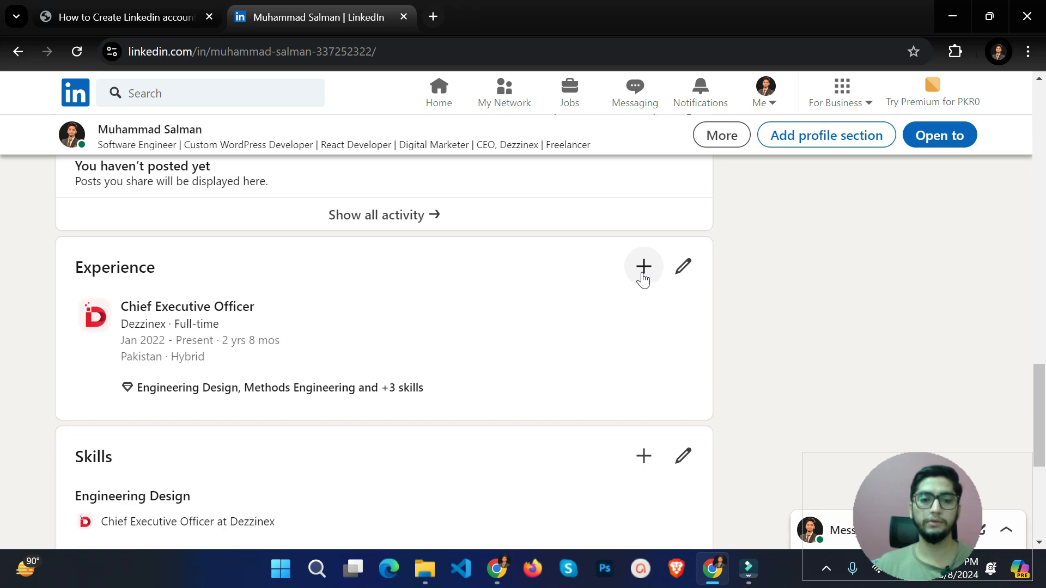
{"action": "scroll", "coordinate": [642, 287], "scroll_direction": "down", "scroll_amount": 3}
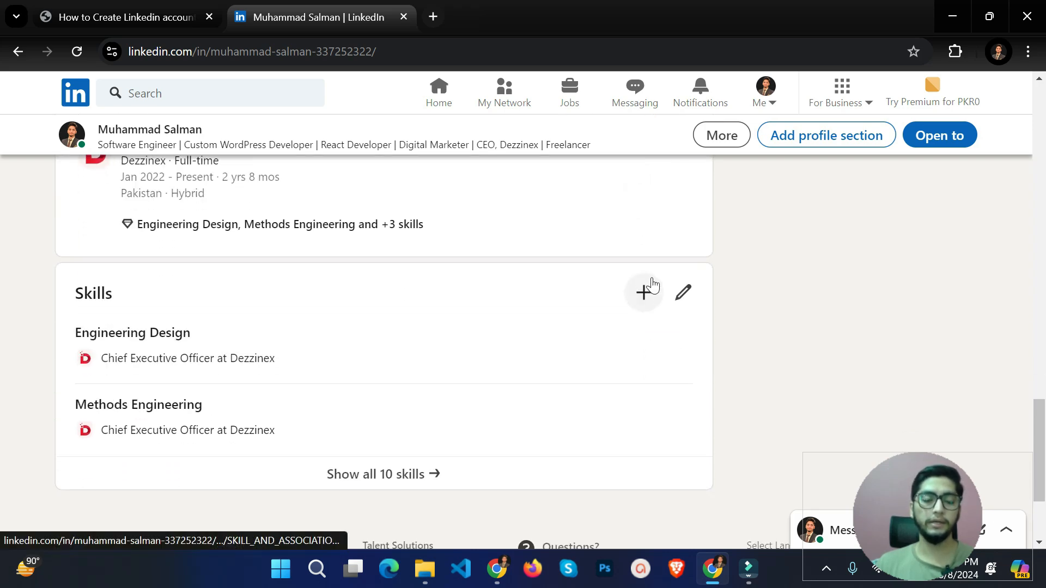
{"action": "scroll", "coordinate": [542, 439], "scroll_direction": "up", "scroll_amount": 4}
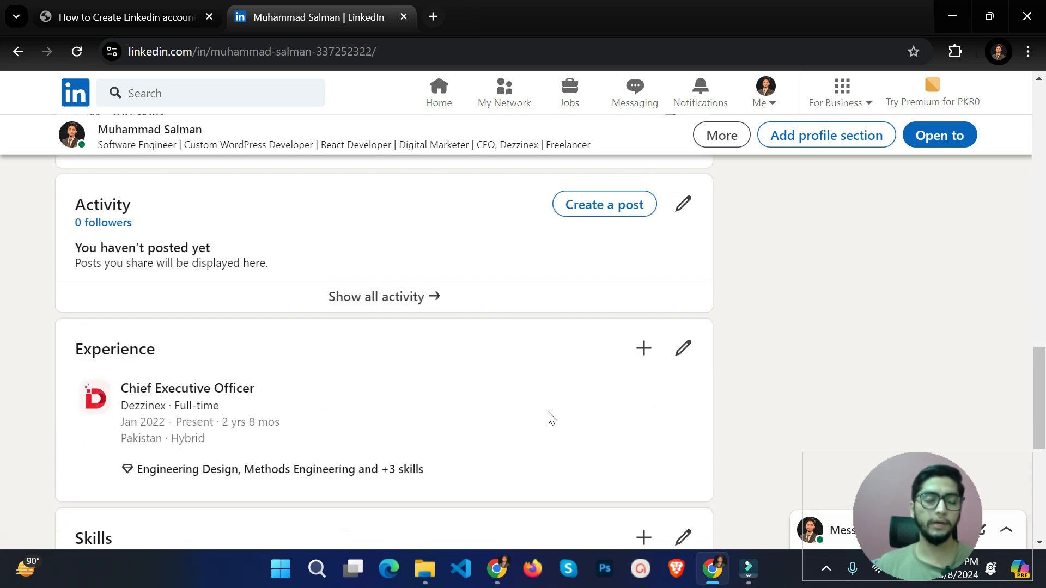
{"action": "scroll", "coordinate": [551, 419], "scroll_direction": "up", "scroll_amount": 3}
{"action": "scroll", "coordinate": [551, 418], "scroll_direction": "up", "scroll_amount": 10}
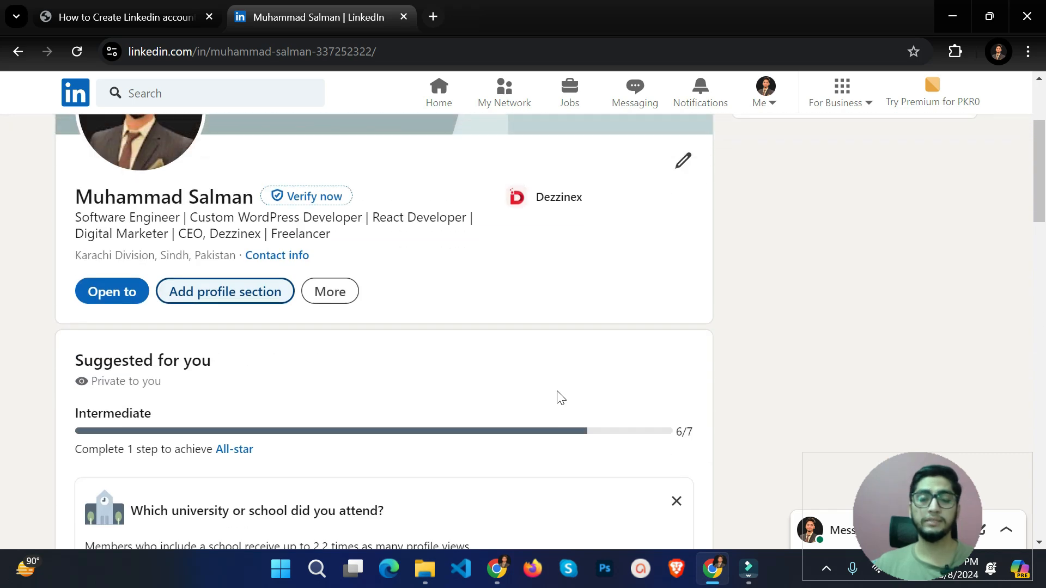
{"action": "scroll", "coordinate": [562, 398], "scroll_direction": "up", "scroll_amount": 3}
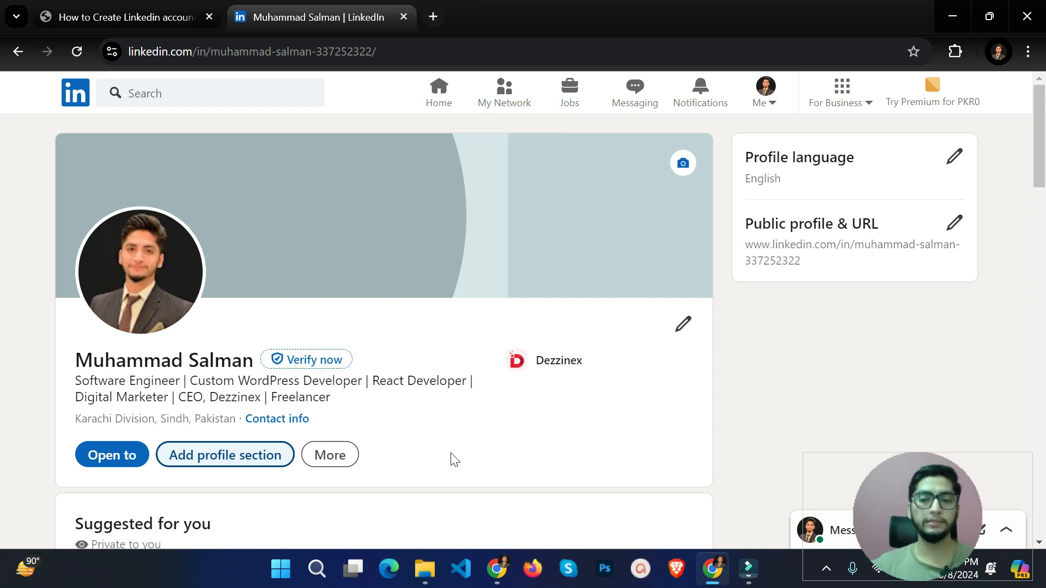
Open the public profile settings, inspect the end of the custom URL in its edit field and cancel the edit
{"action": "left_click", "coordinate": [957, 225]}
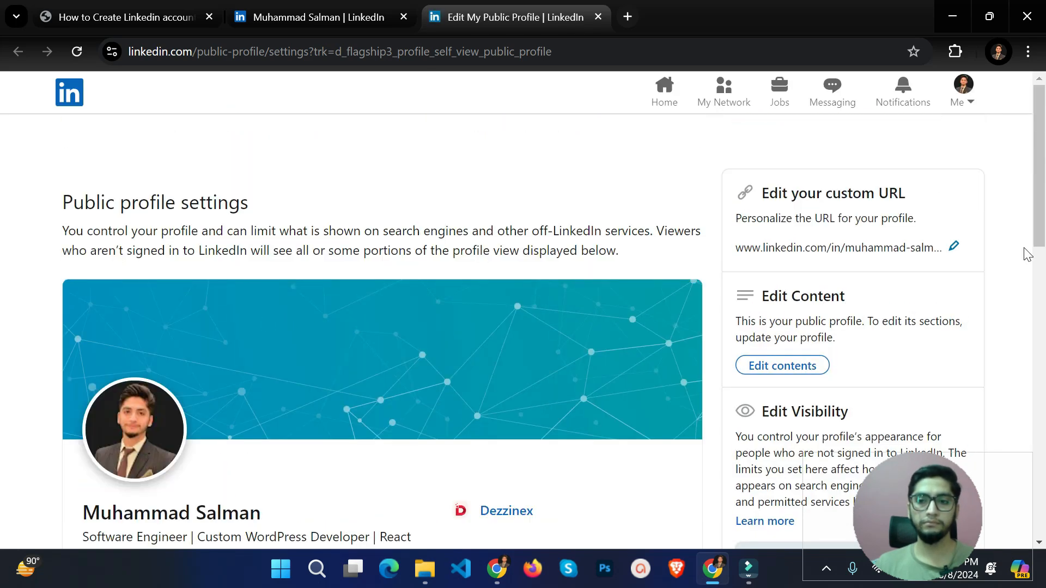
{"action": "left_click", "coordinate": [955, 246]}
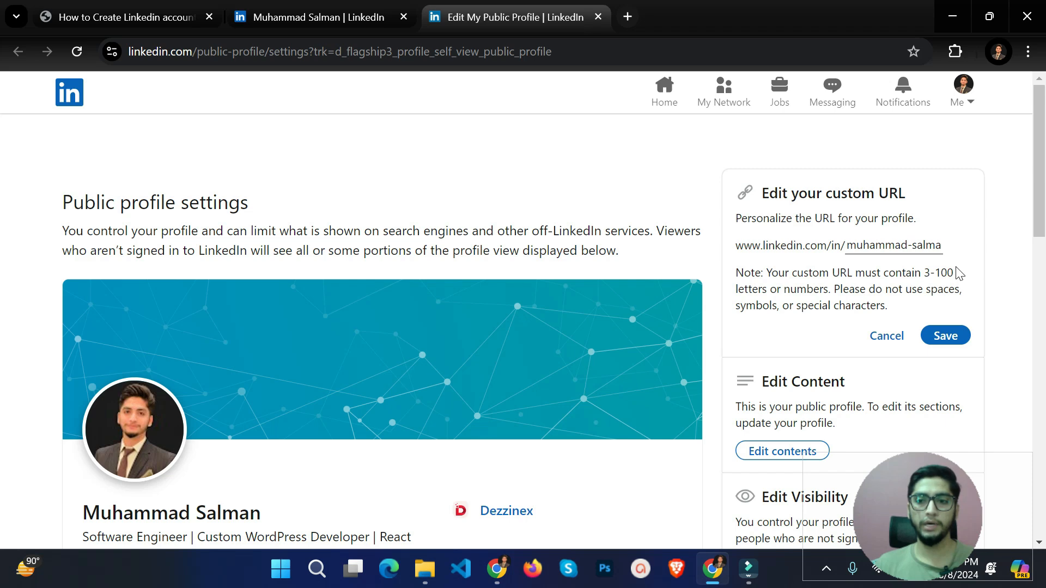
{"action": "left_click", "coordinate": [935, 255]}
{"action": "key", "text": "ctrl+a"}
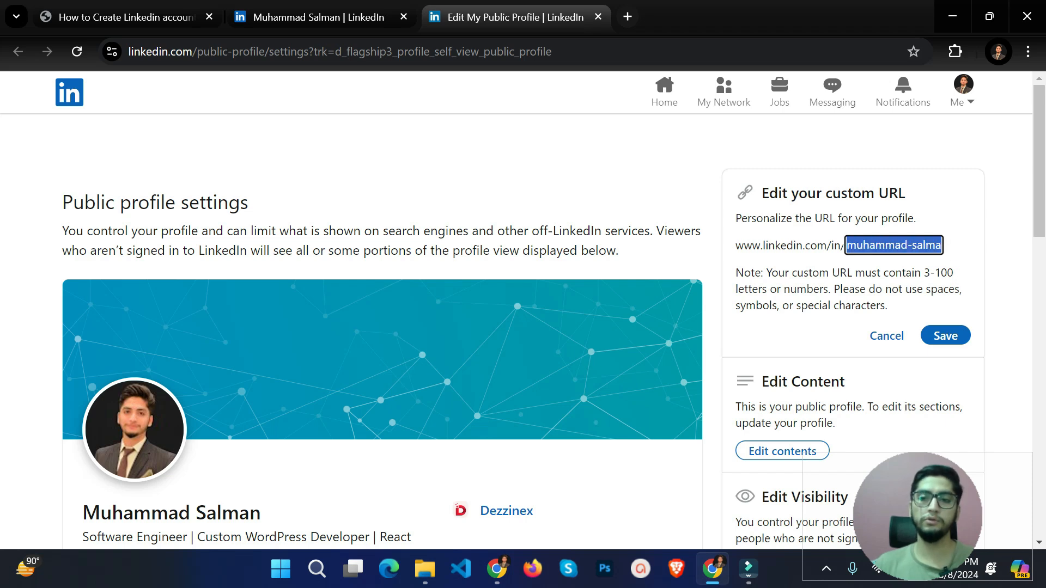
{"action": "key", "text": "Right"}
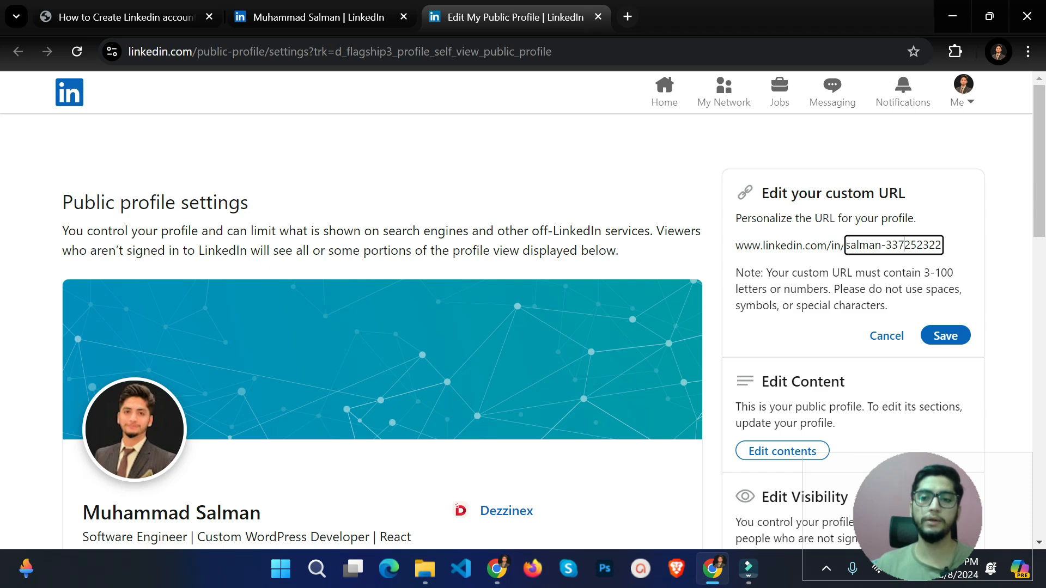
{"action": "left_click", "coordinate": [903, 343]}
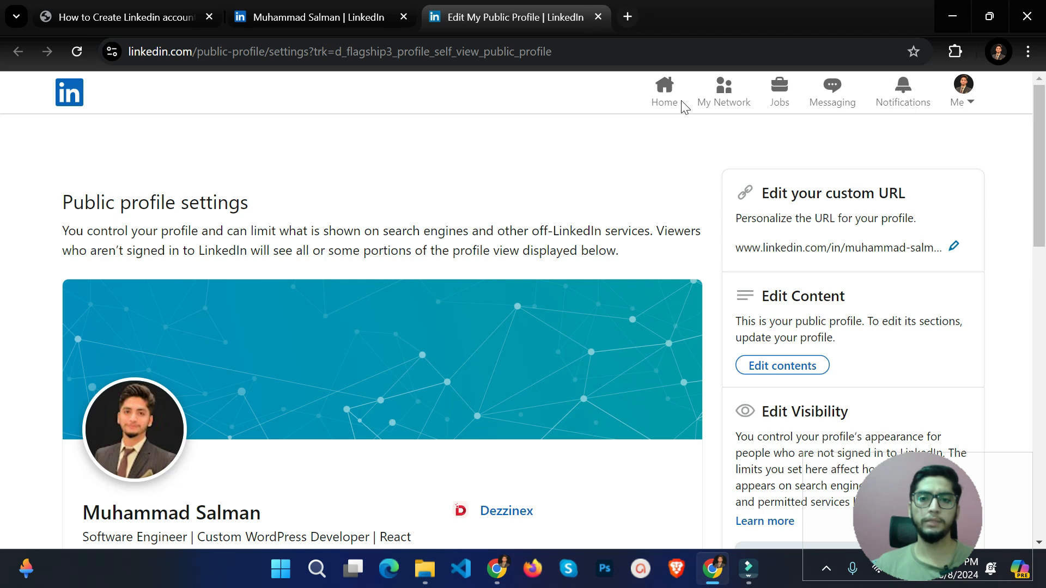
Return to the profile page, open My Network and look through the suggested people, newsletters, groups, companies and audio events
{"action": "left_click", "coordinate": [349, 16]}
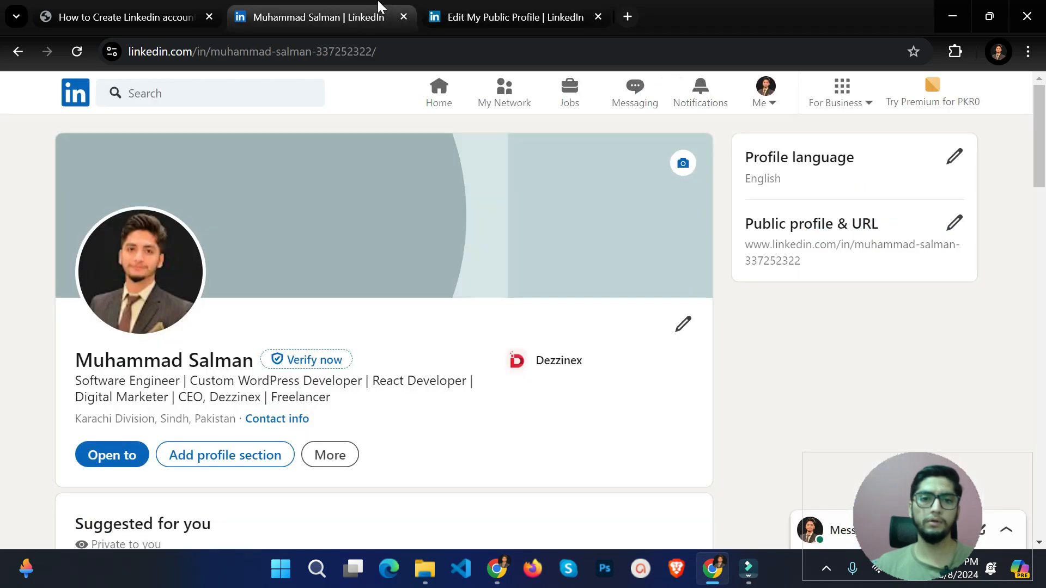
{"action": "left_click", "coordinate": [515, 97]}
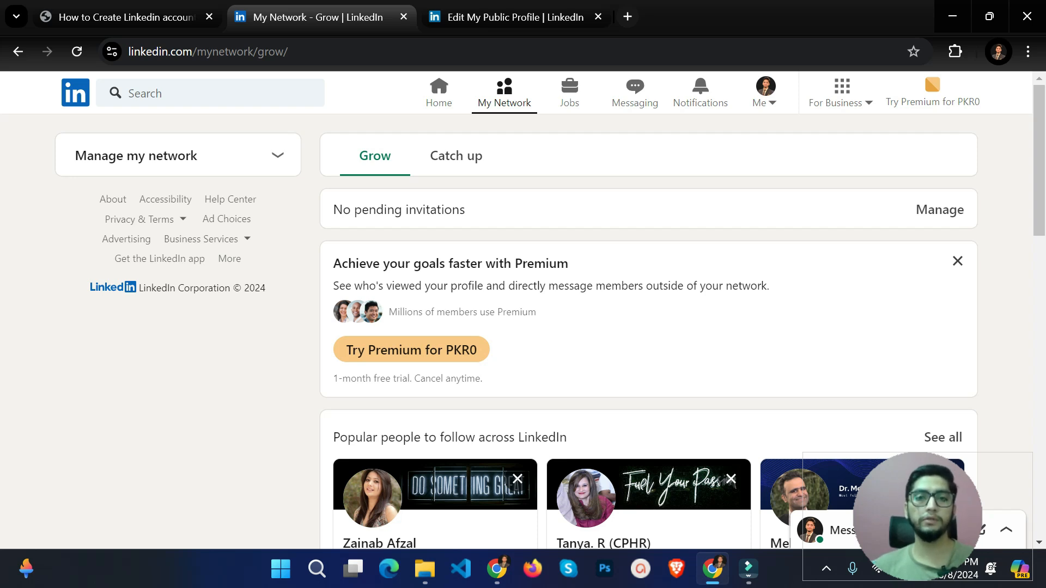
{"action": "scroll", "coordinate": [664, 310], "scroll_direction": "down", "scroll_amount": 5}
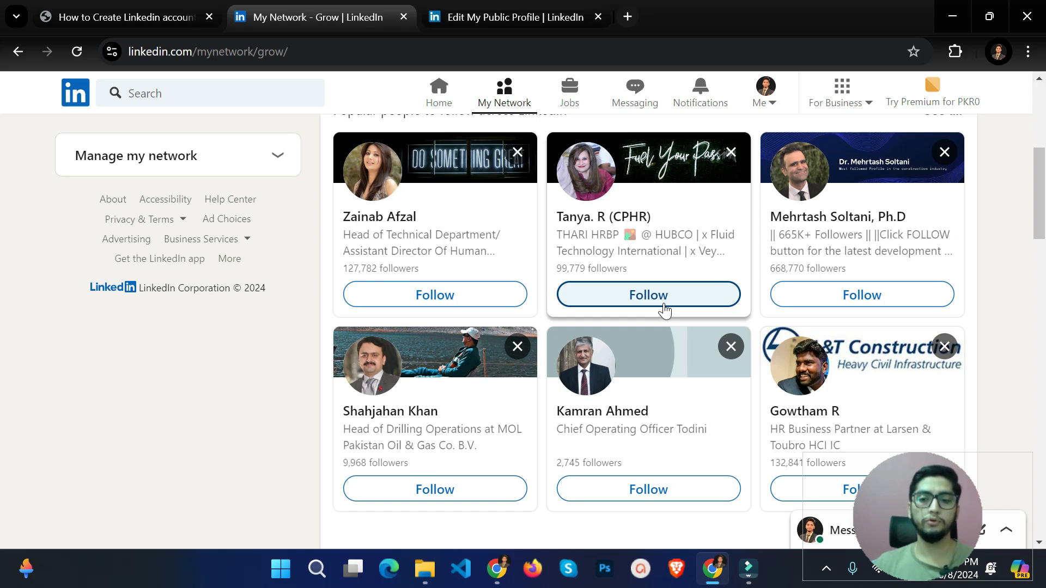
{"action": "scroll", "coordinate": [665, 310], "scroll_direction": "down", "scroll_amount": 4}
{"action": "scroll", "coordinate": [665, 311], "scroll_direction": "down", "scroll_amount": 8}
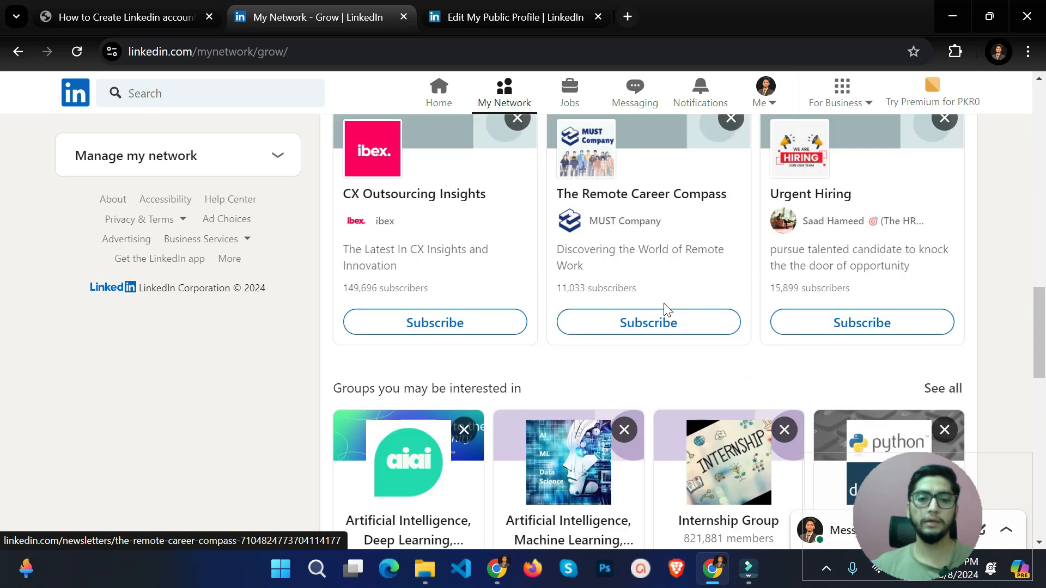
{"action": "scroll", "coordinate": [665, 311], "scroll_direction": "down", "scroll_amount": 4}
{"action": "scroll", "coordinate": [668, 310], "scroll_direction": "down", "scroll_amount": 15}
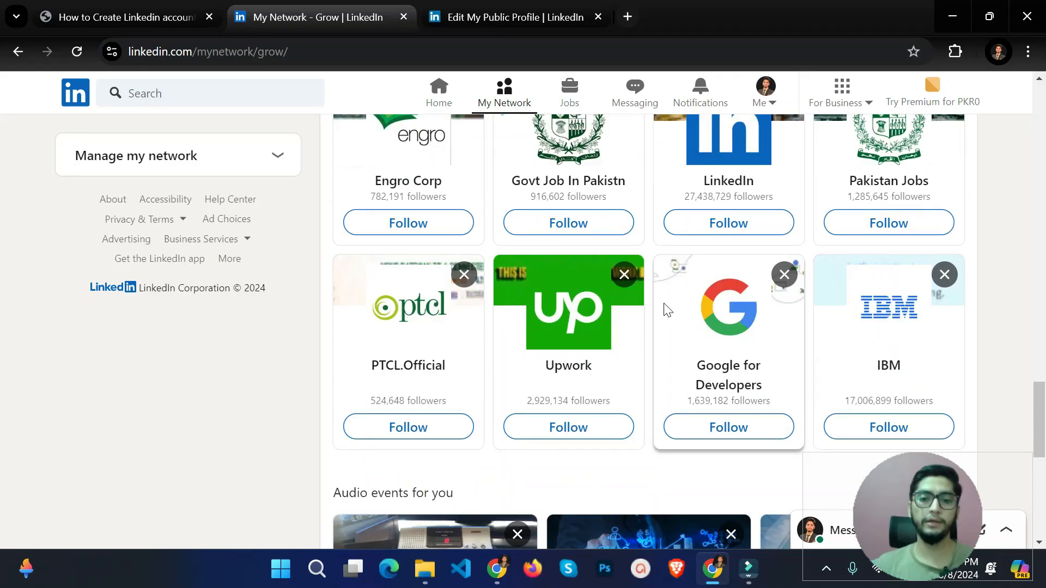
{"action": "scroll", "coordinate": [668, 309], "scroll_direction": "down", "scroll_amount": 3}
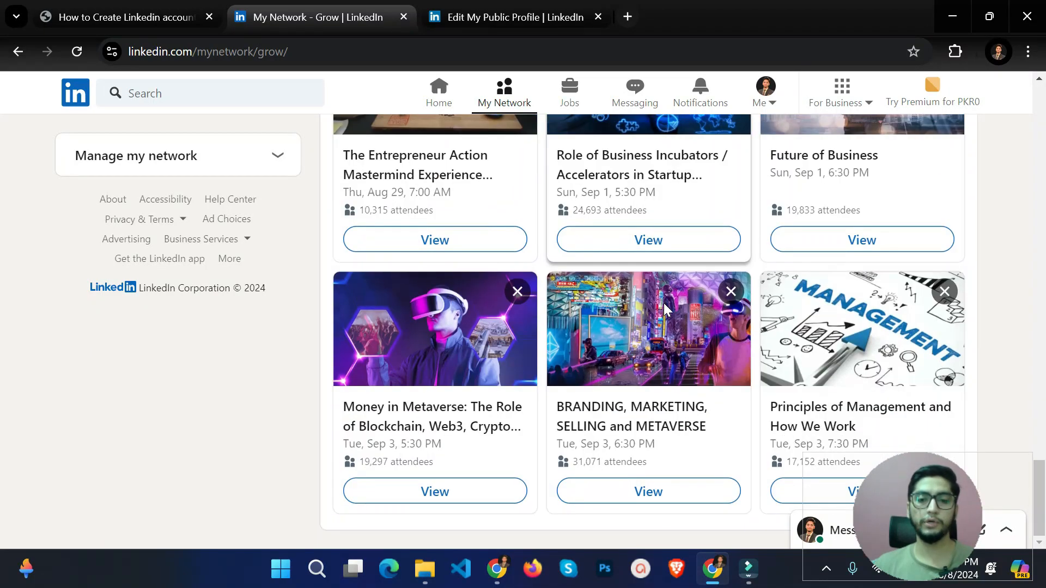
Follow the Head of Technical Department and Bill Gates among the popular people suggested across LinkedIn
{"action": "scroll", "coordinate": [668, 310], "scroll_direction": "up", "scroll_amount": 12}
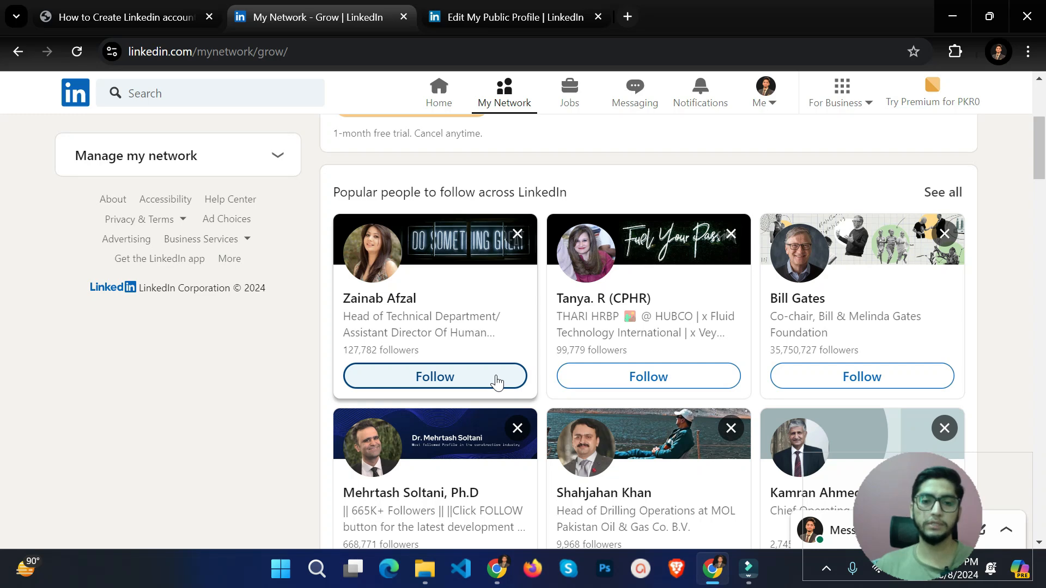
{"action": "left_click", "coordinate": [496, 383]}
{"action": "left_click", "coordinate": [822, 382]}
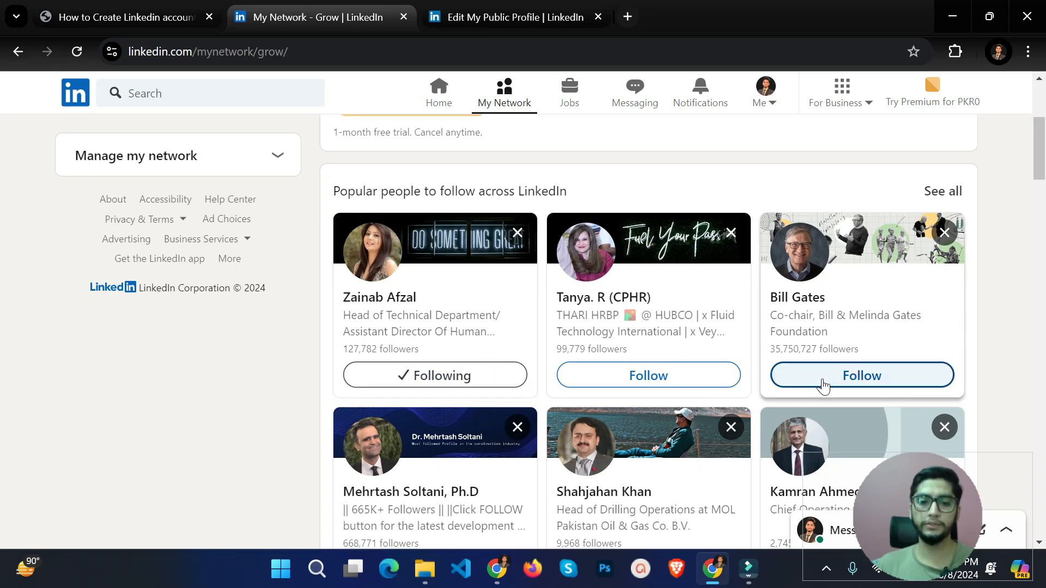
Look through the IT industry newsletters and the groups suggested for joining on the network page
{"action": "scroll", "coordinate": [790, 388], "scroll_direction": "down", "scroll_amount": 3}
{"action": "scroll", "coordinate": [547, 405], "scroll_direction": "down", "scroll_amount": 5}
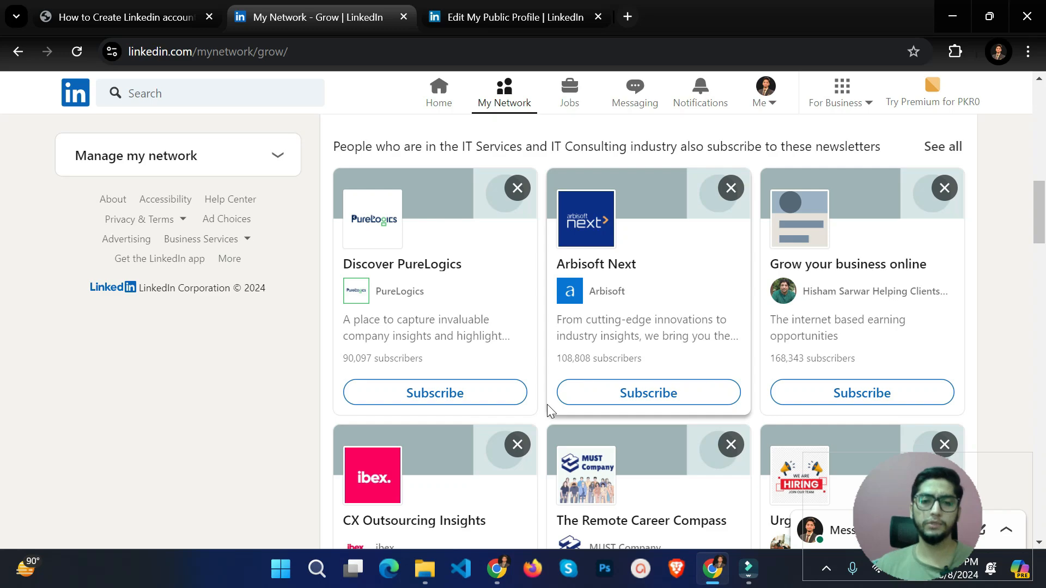
{"action": "scroll", "coordinate": [547, 404], "scroll_direction": "down", "scroll_amount": 5}
{"action": "scroll", "coordinate": [547, 405], "scroll_direction": "down", "scroll_amount": 3}
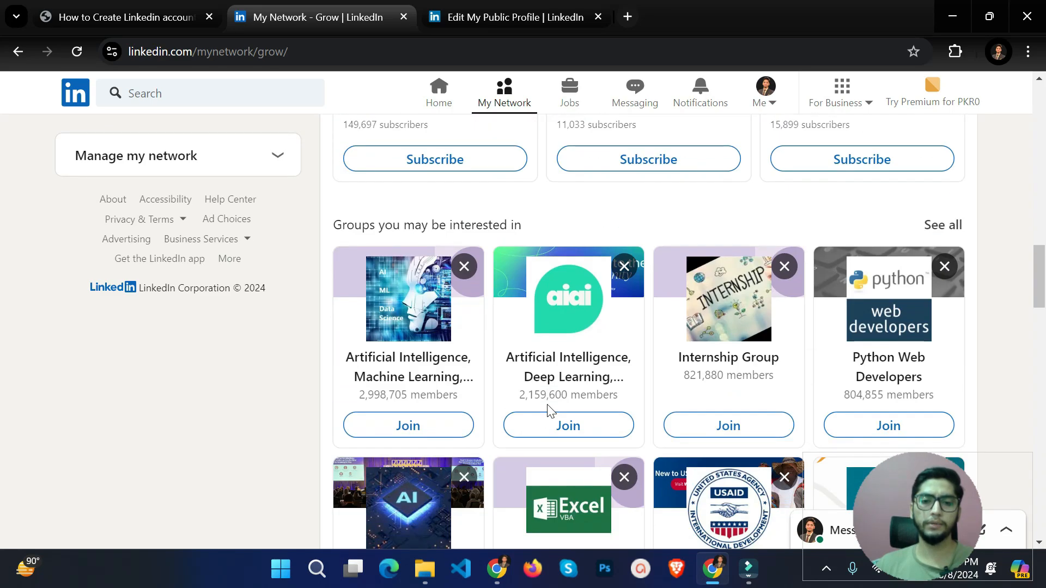
{"action": "scroll", "coordinate": [549, 411], "scroll_direction": "down", "scroll_amount": 4}
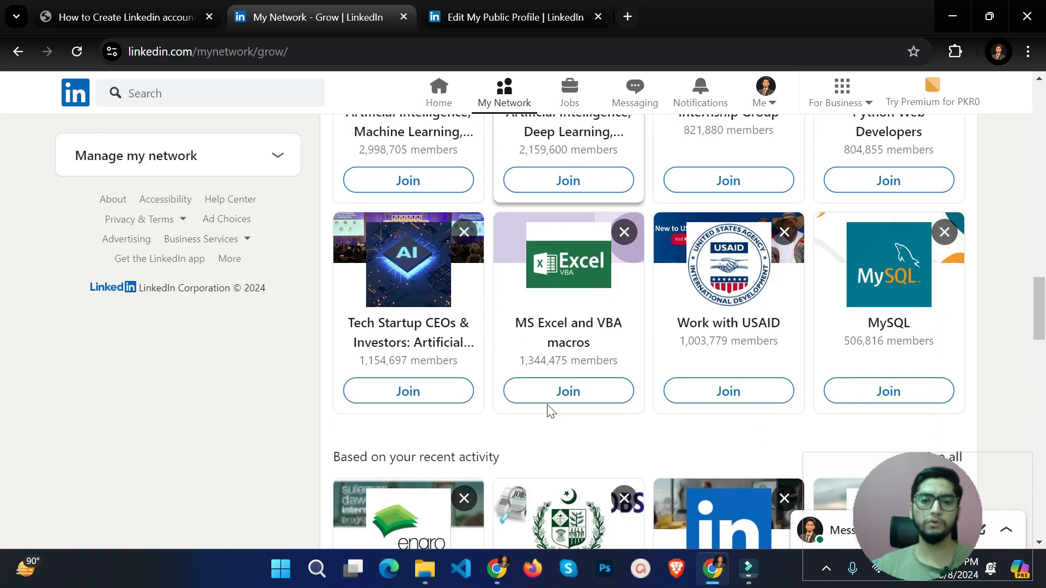
{"action": "scroll", "coordinate": [549, 410], "scroll_direction": "up", "scroll_amount": 15}
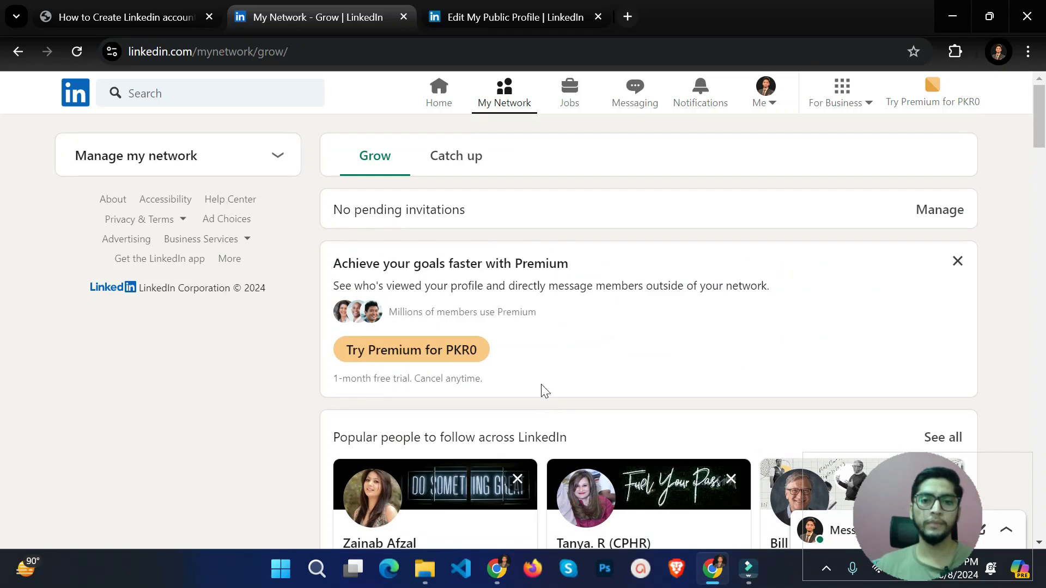
Search LinkedIn for the recent term "react developer" and look through all of its people results
{"action": "left_click", "coordinate": [239, 90]}
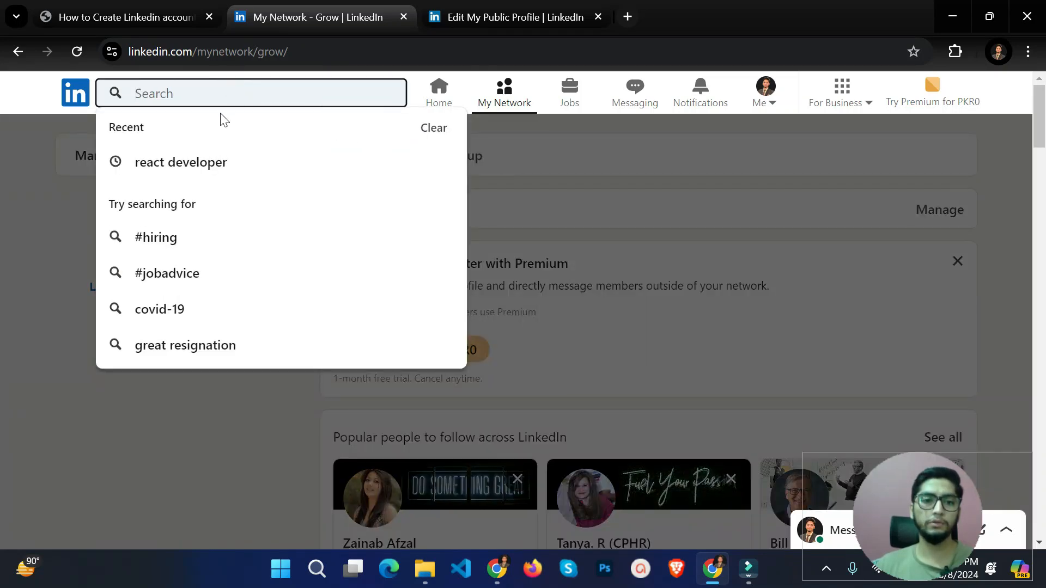
{"action": "left_click", "coordinate": [197, 168]}
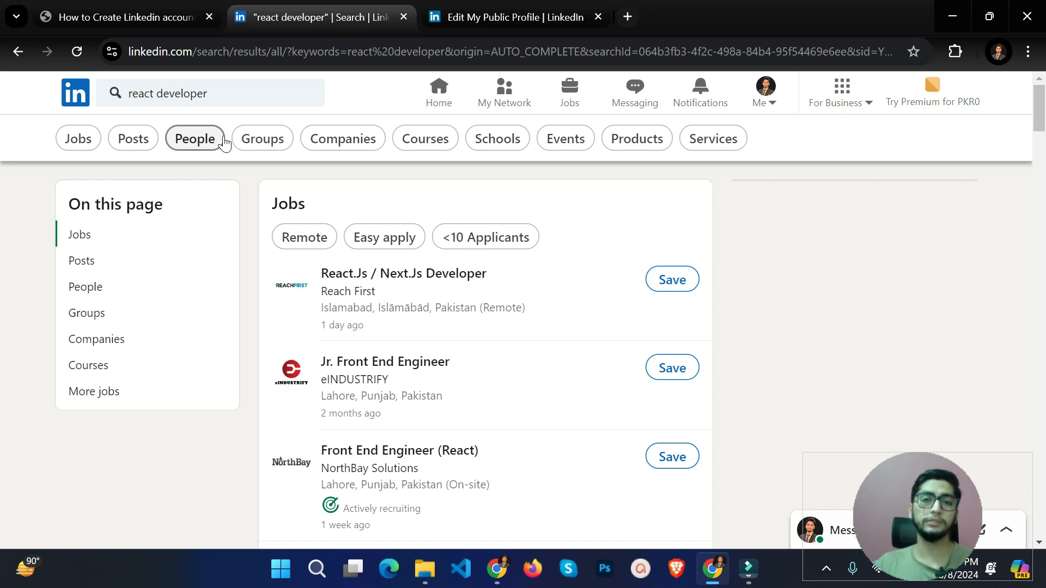
{"action": "left_click", "coordinate": [101, 287]}
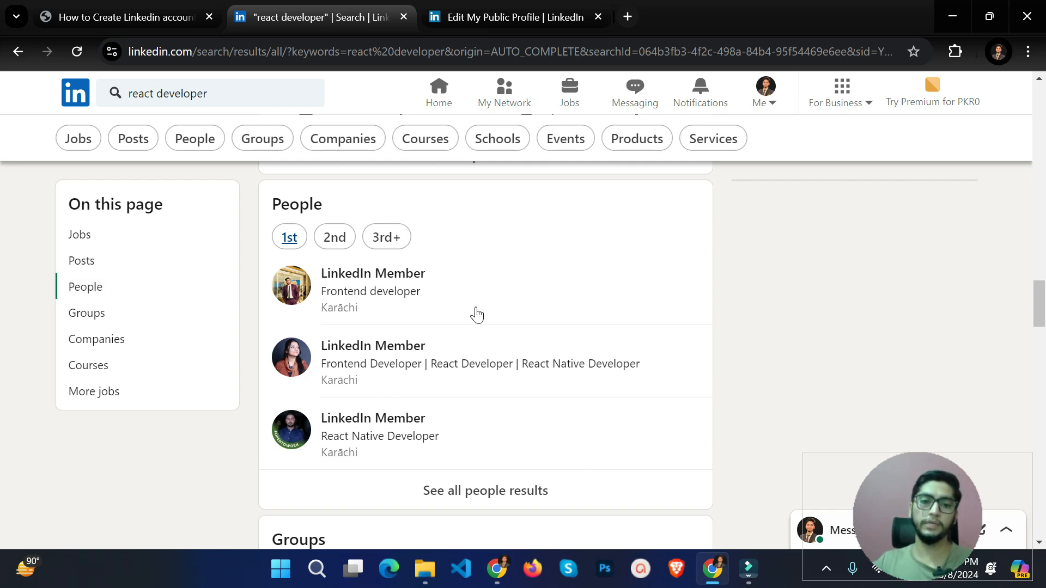
{"action": "left_click", "coordinate": [496, 488]}
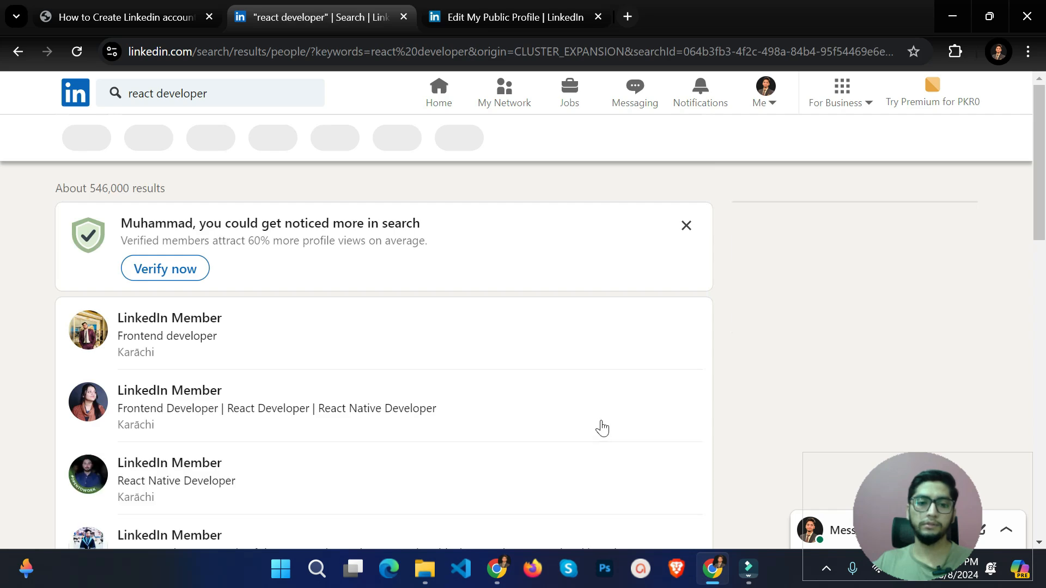
{"action": "scroll", "coordinate": [602, 429], "scroll_direction": "down", "scroll_amount": 15}
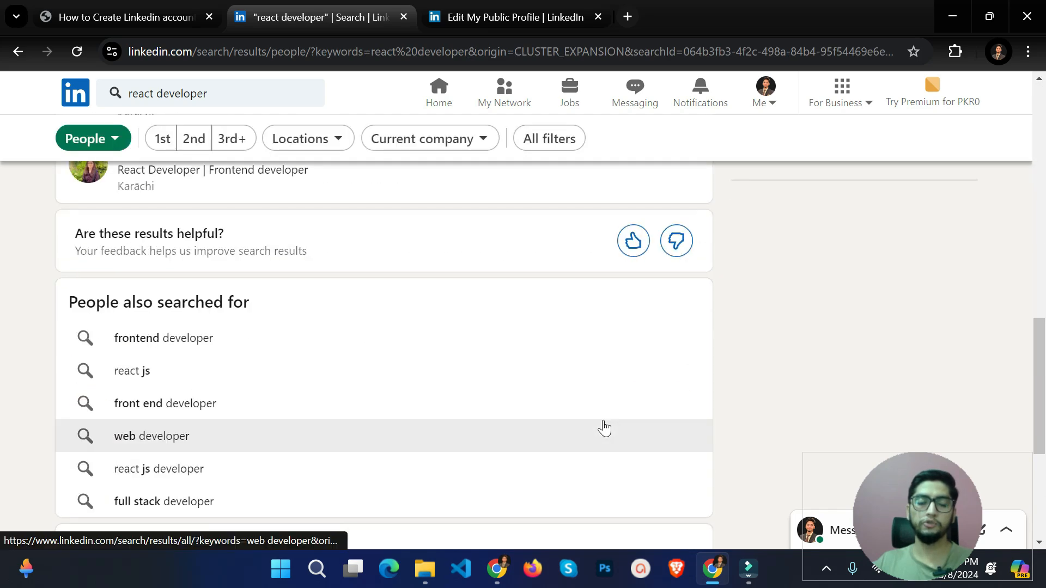
{"action": "scroll", "coordinate": [604, 429], "scroll_direction": "up", "scroll_amount": 15}
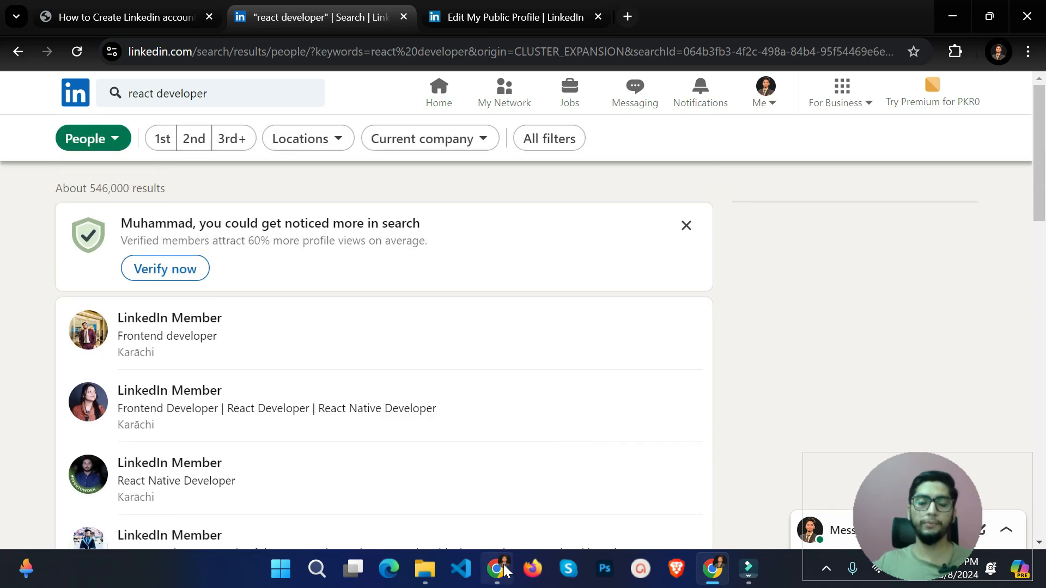
Switch to the browser window with the established profile and search LinkedIn for "react js"
{"action": "left_click", "coordinate": [504, 570]}
{"action": "left_click", "coordinate": [170, 123]}
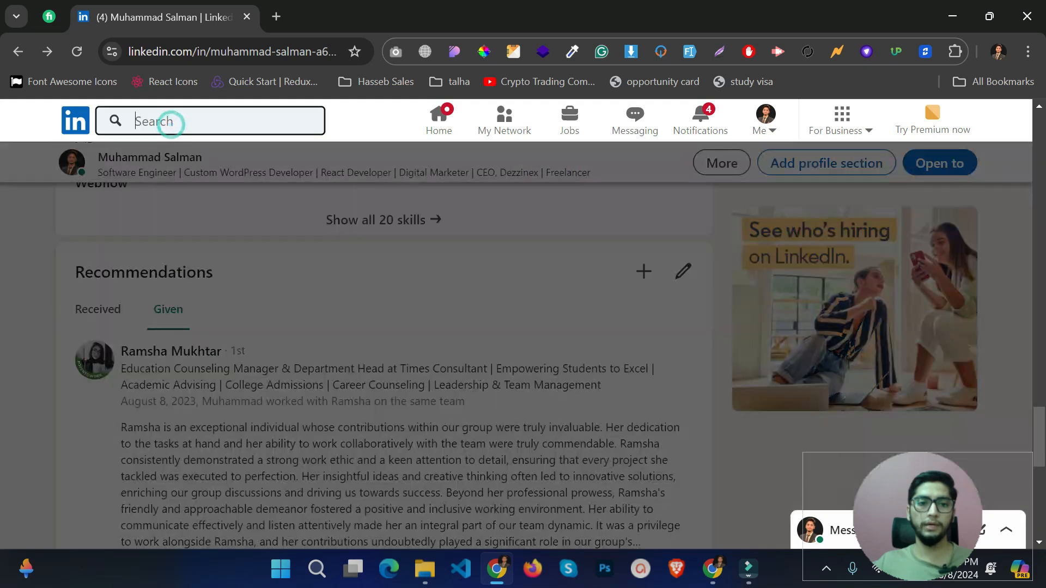
{"action": "type", "text": "react js"}
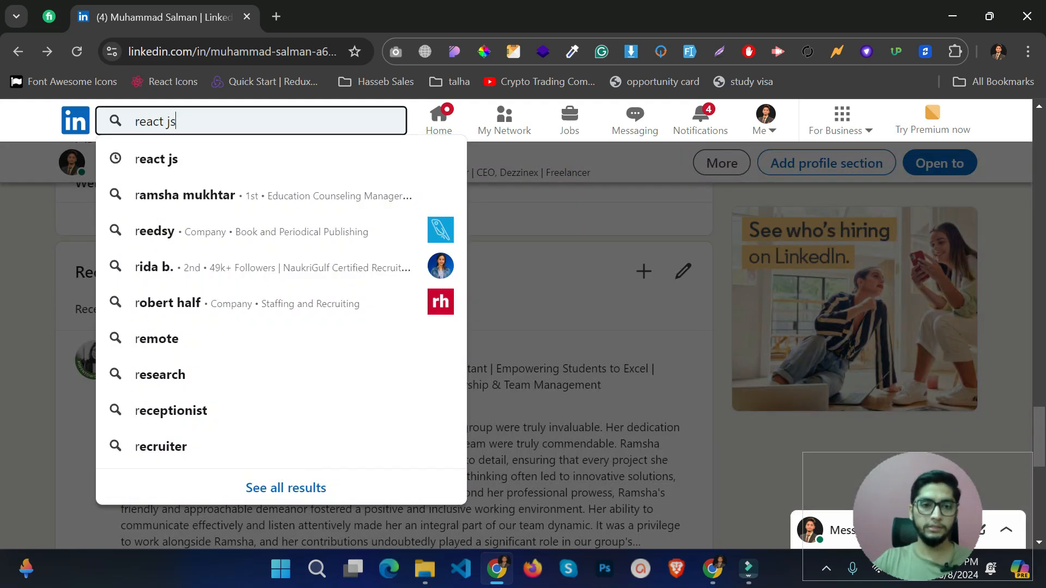
{"action": "key", "text": "Return"}
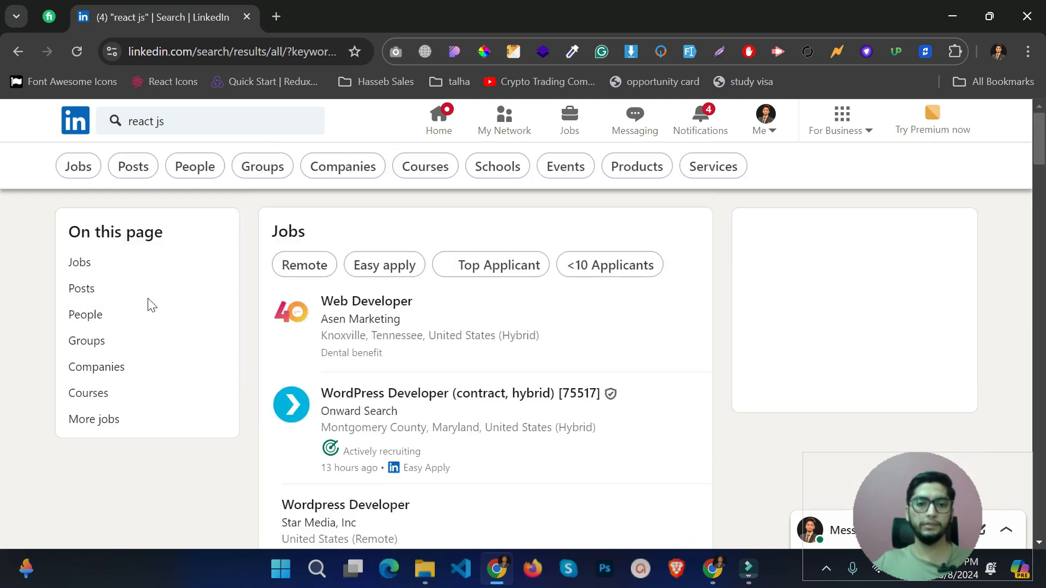
Open all people results for "react js" and look through the listed developers and their connection degrees
{"action": "left_click", "coordinate": [104, 317]}
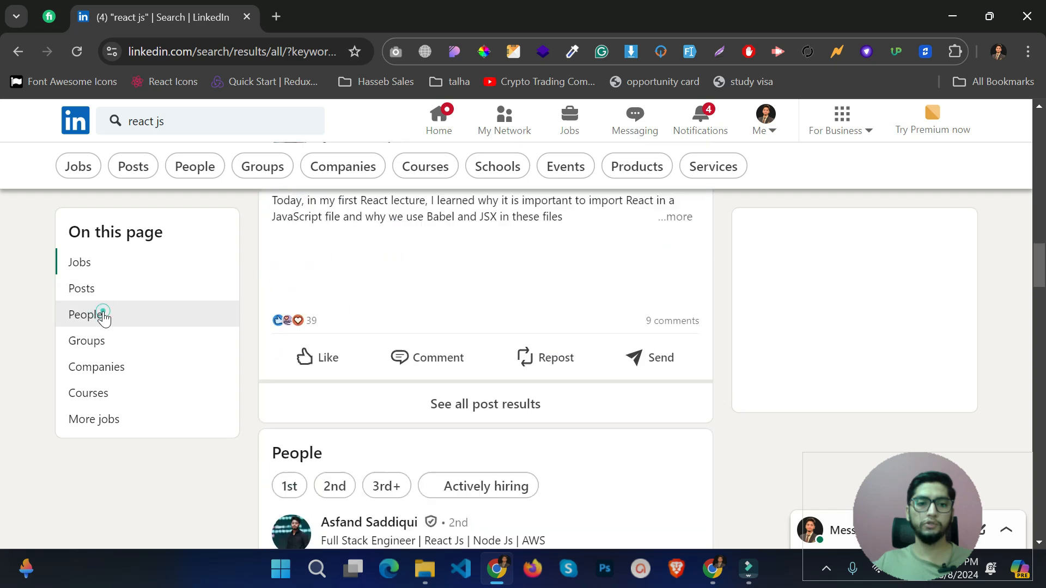
{"action": "scroll", "coordinate": [637, 374], "scroll_direction": "down", "scroll_amount": 3}
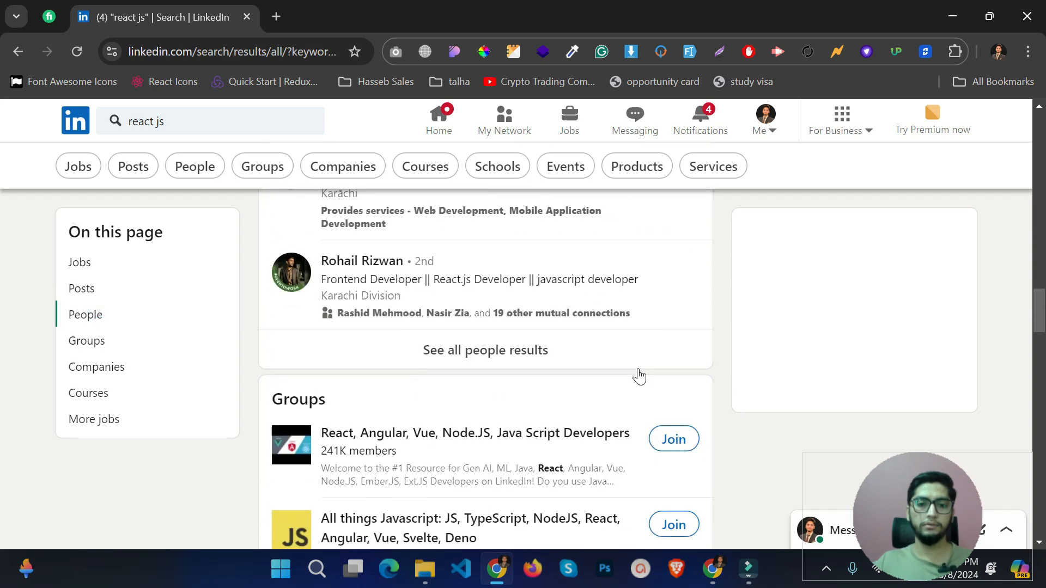
{"action": "left_click", "coordinate": [526, 361]}
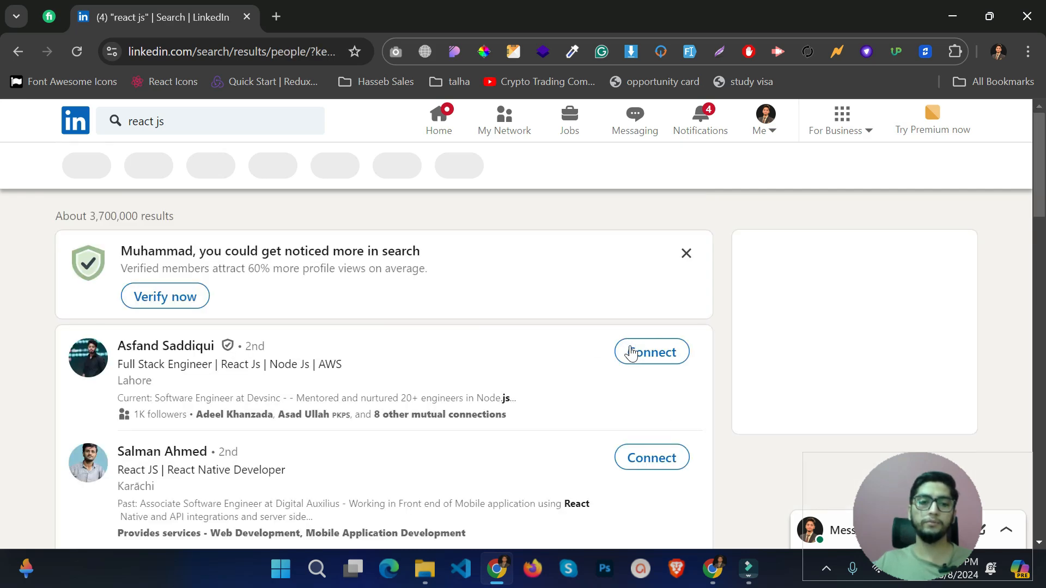
{"action": "left_click", "coordinate": [626, 352]}
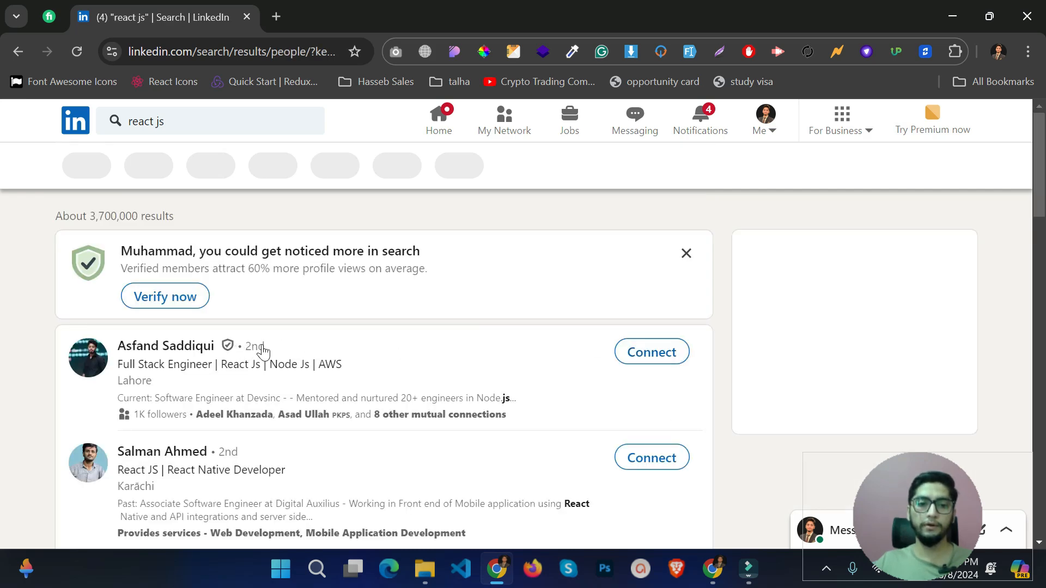
{"action": "scroll", "coordinate": [256, 327], "scroll_direction": "down", "scroll_amount": 3}
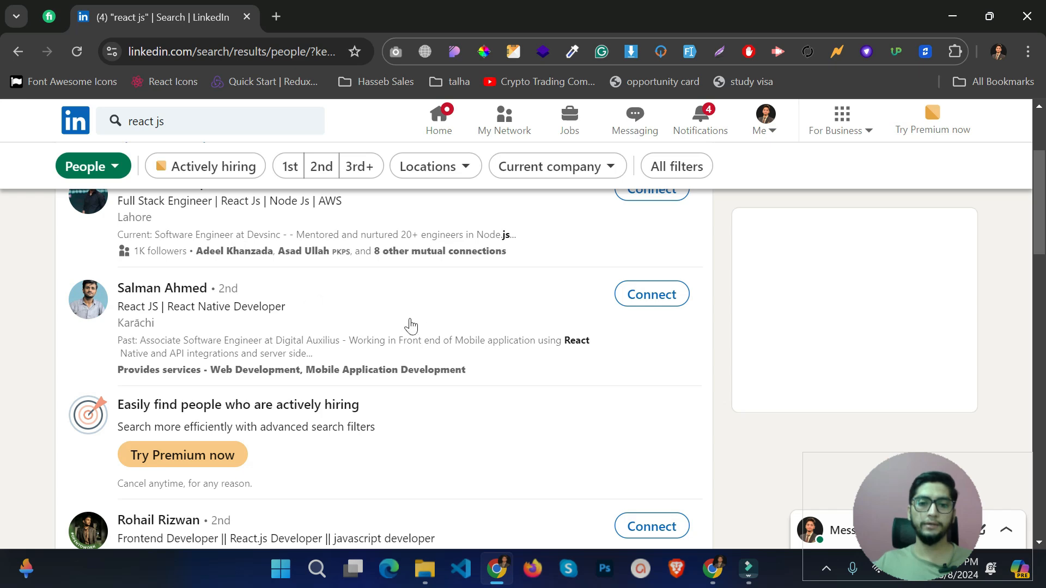
{"action": "scroll", "coordinate": [468, 349], "scroll_direction": "down", "scroll_amount": 3}
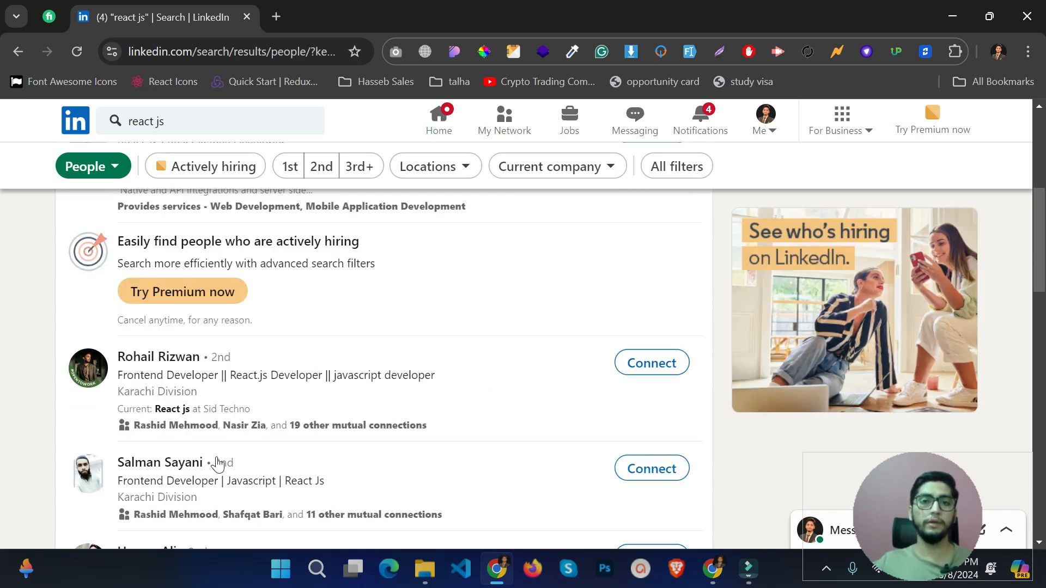
{"action": "mouse_move", "coordinate": [714, 570]}
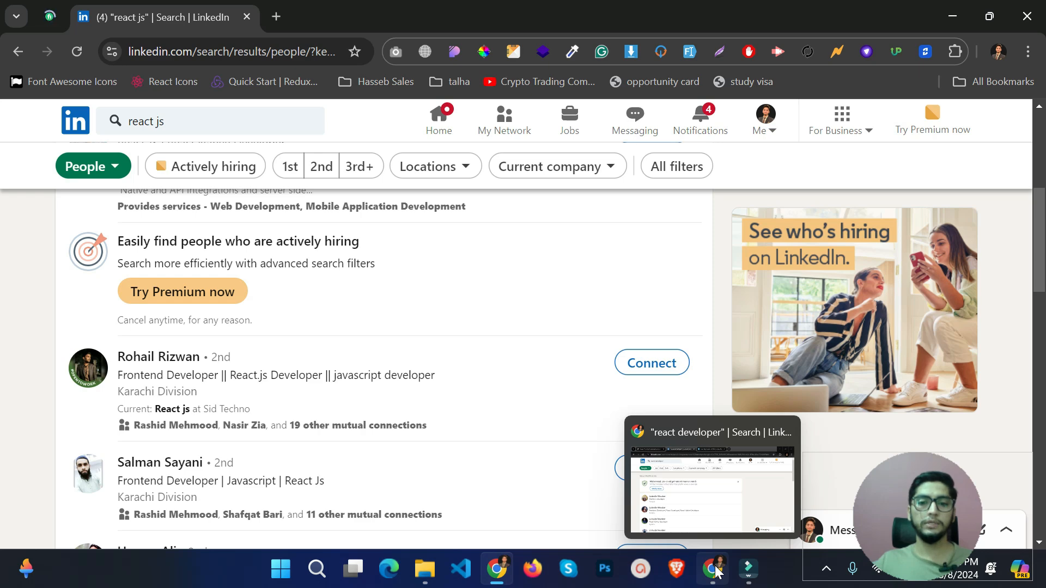
{"action": "scroll", "coordinate": [573, 191], "scroll_direction": "up", "scroll_amount": 6}
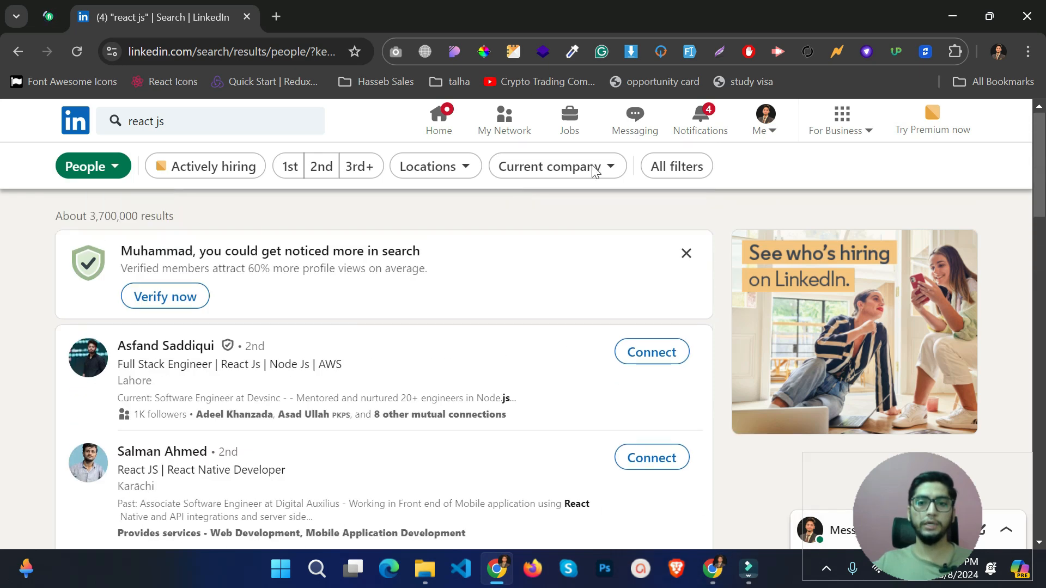
Open the established account's own profile, then open the new account's profile in the other browser window and copy its web address
{"action": "left_click", "coordinate": [766, 117]}
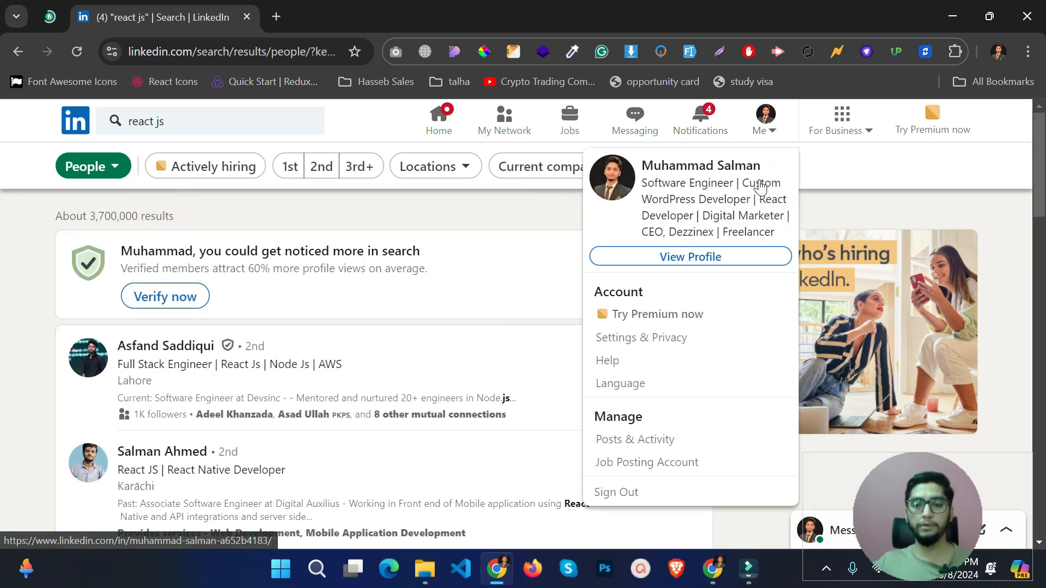
{"action": "left_click", "coordinate": [738, 256]}
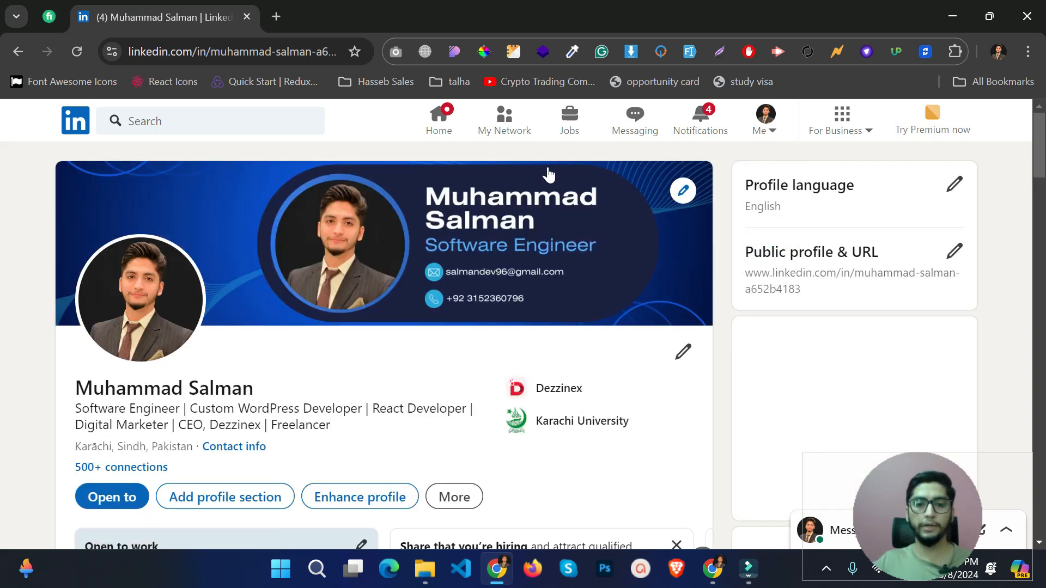
{"action": "left_click", "coordinate": [712, 577]}
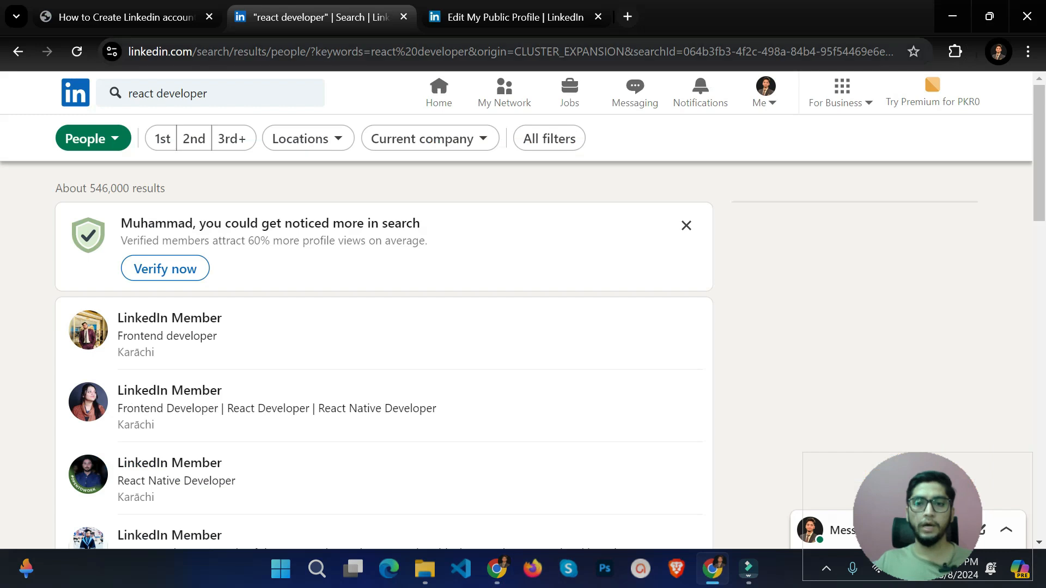
{"action": "left_click", "coordinate": [763, 104]}
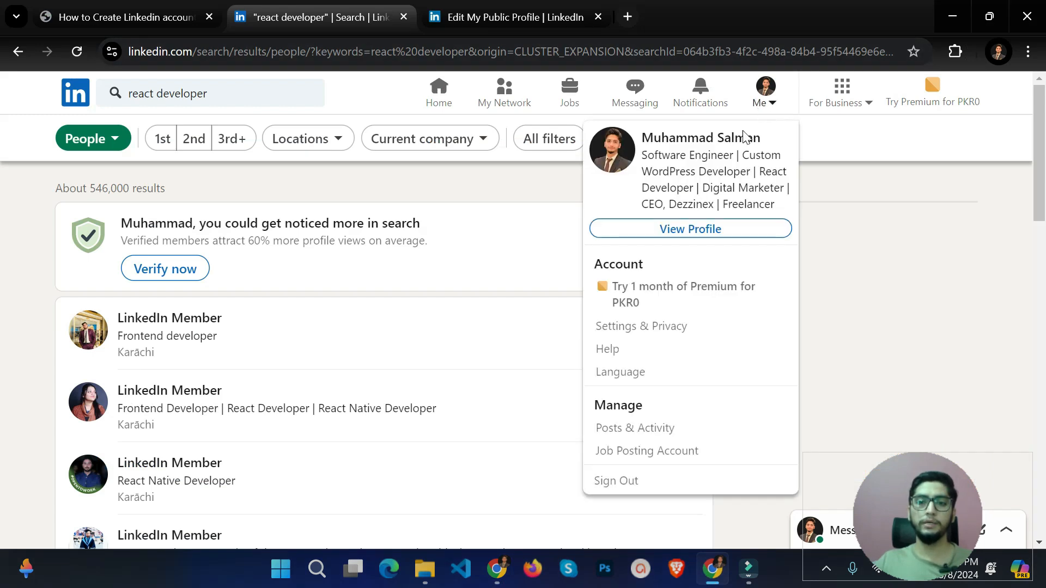
{"action": "left_click", "coordinate": [725, 231]}
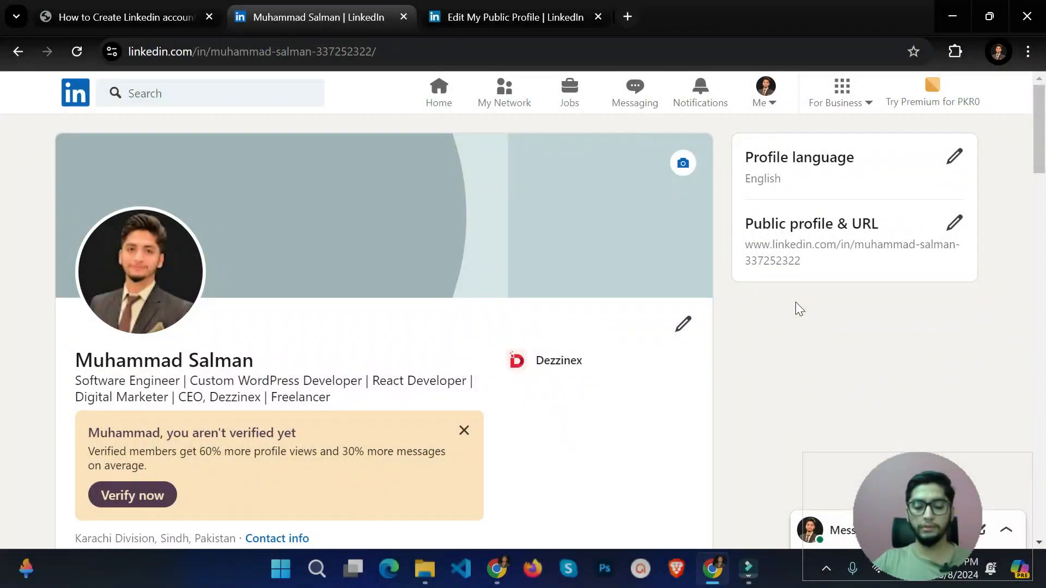
{"action": "key", "text": "ctrl+l"}
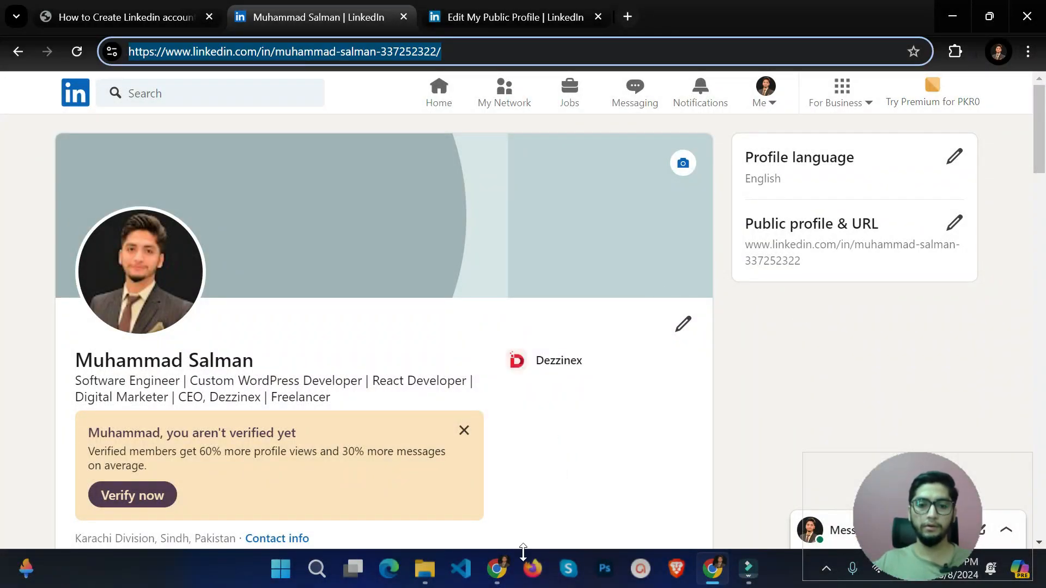
Open the new profile's copied address in a new tab of the established account's browser window
{"action": "left_click", "coordinate": [505, 577]}
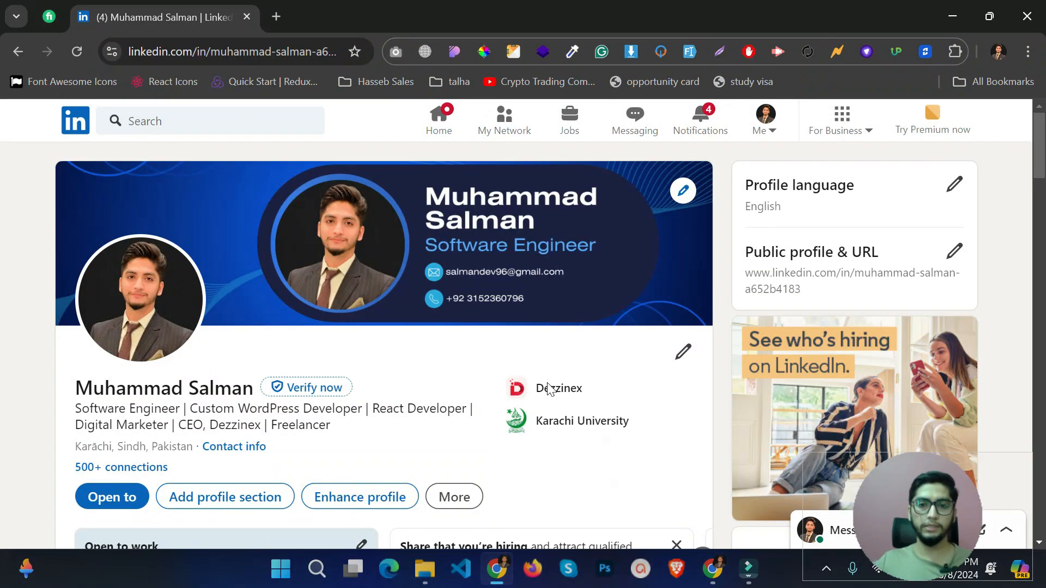
{"action": "left_click", "coordinate": [279, 25]}
{"action": "type", "text": "https://www.linkedin.com/in/muhammad-salman-337252222/"}
{"action": "key", "text": "Return"}
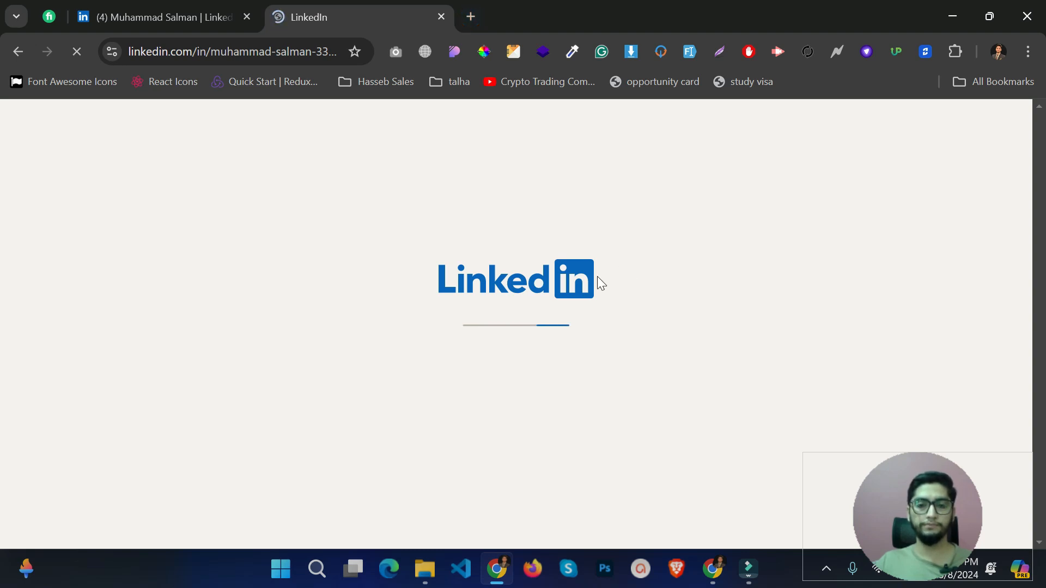
Send the new profile a connection invitation without a note
{"action": "scroll", "coordinate": [593, 285], "scroll_direction": "down", "scroll_amount": 2}
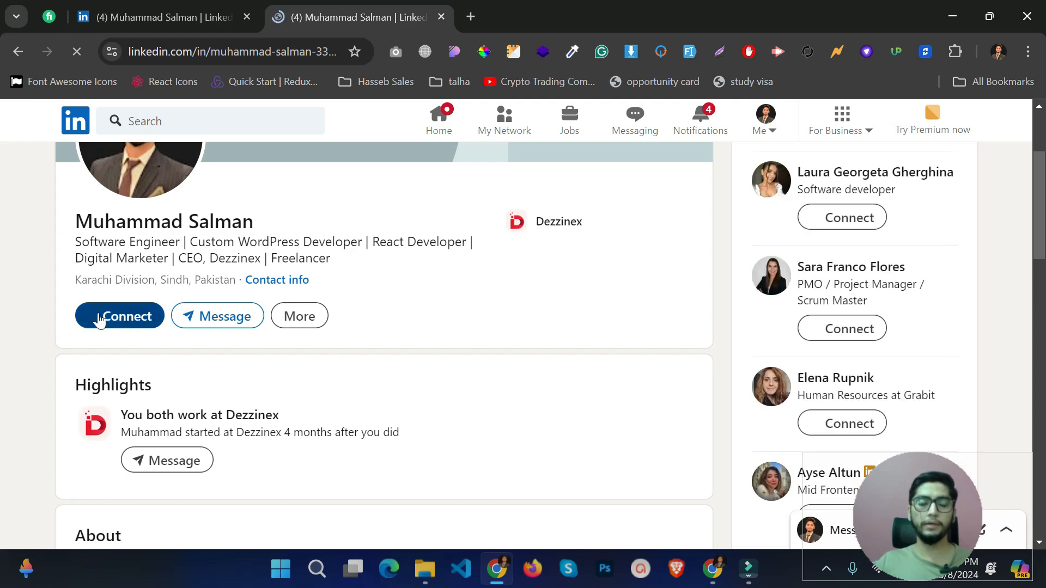
{"action": "scroll", "coordinate": [100, 354], "scroll_direction": "up", "scroll_amount": 3}
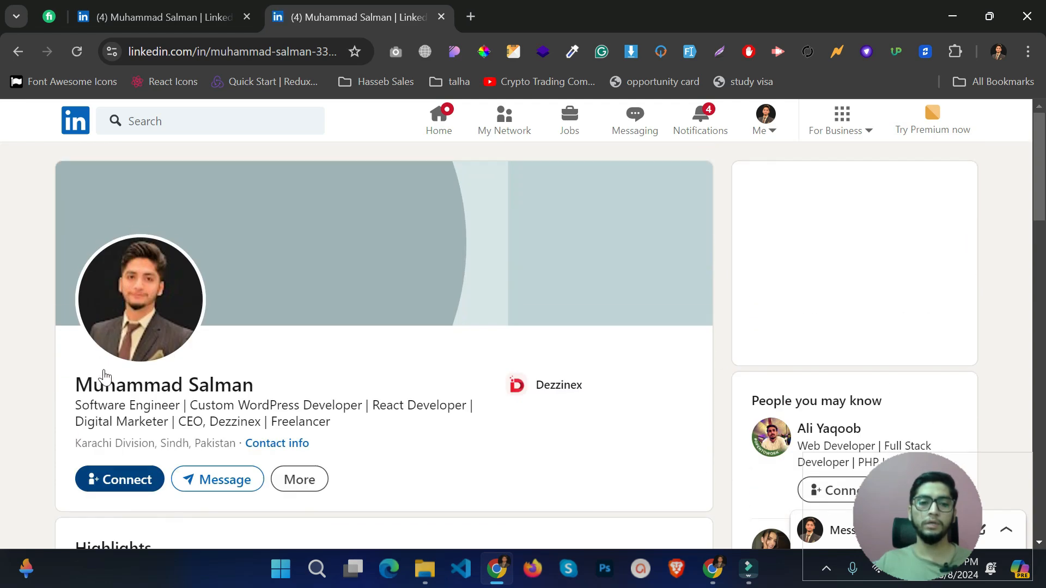
{"action": "left_click", "coordinate": [112, 491]}
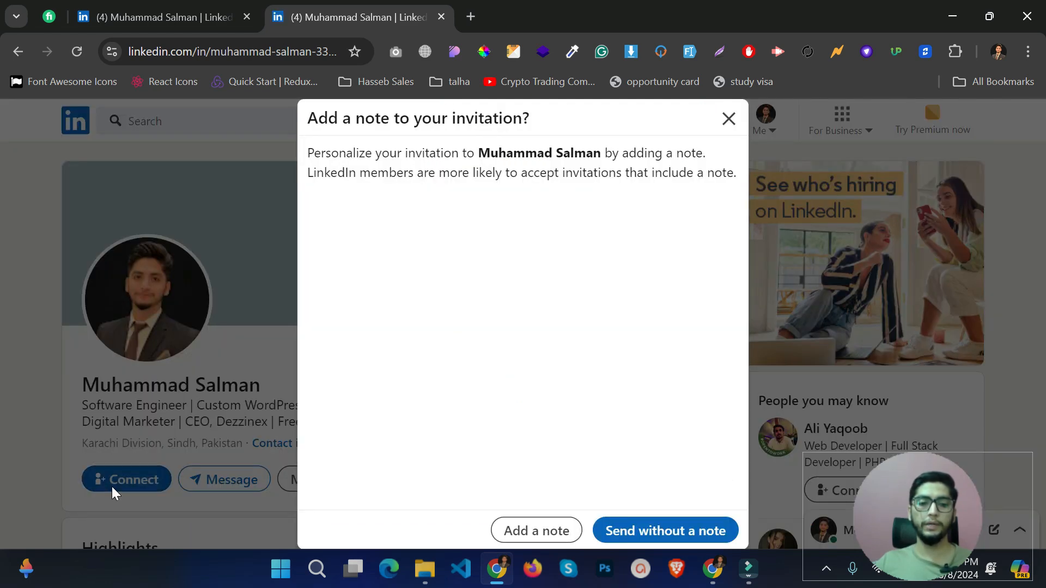
{"action": "left_click", "coordinate": [657, 526]}
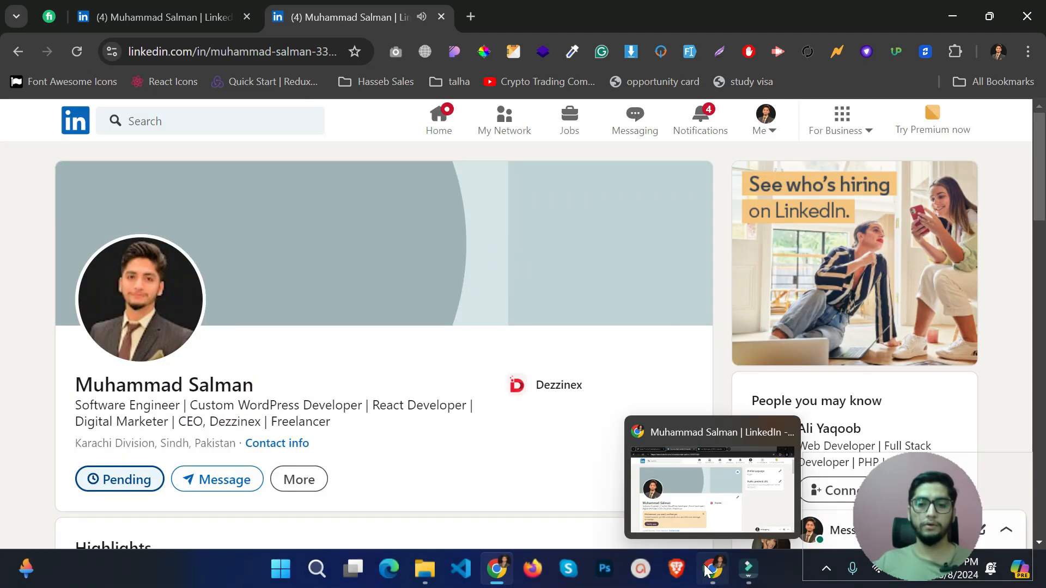
Switch to the new account's browser window and accept Bill Gates' invitation to subscribe to the Gates Notes newsletter
{"action": "left_click", "coordinate": [708, 569]}
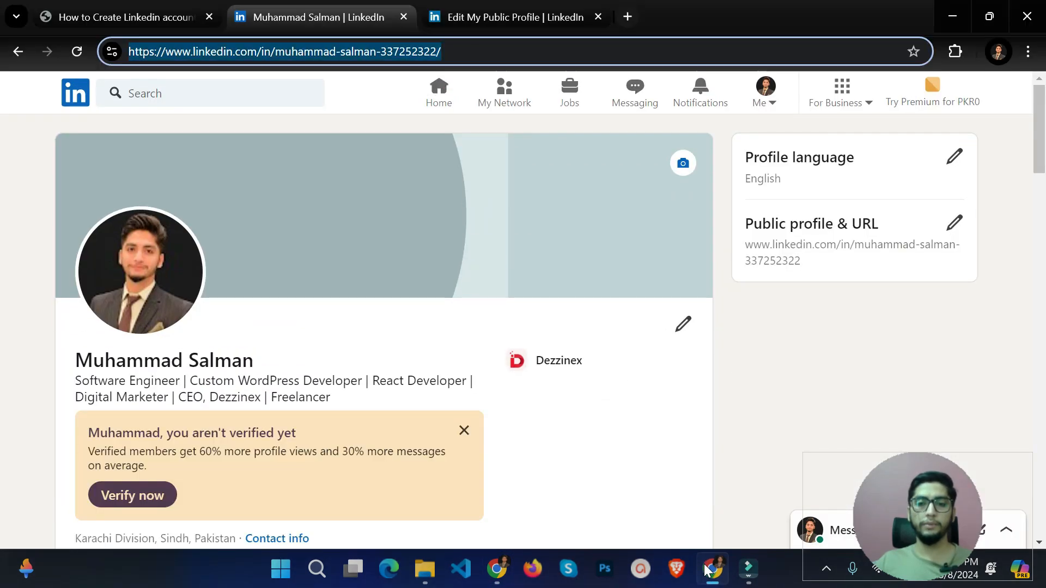
{"action": "left_click", "coordinate": [512, 111]}
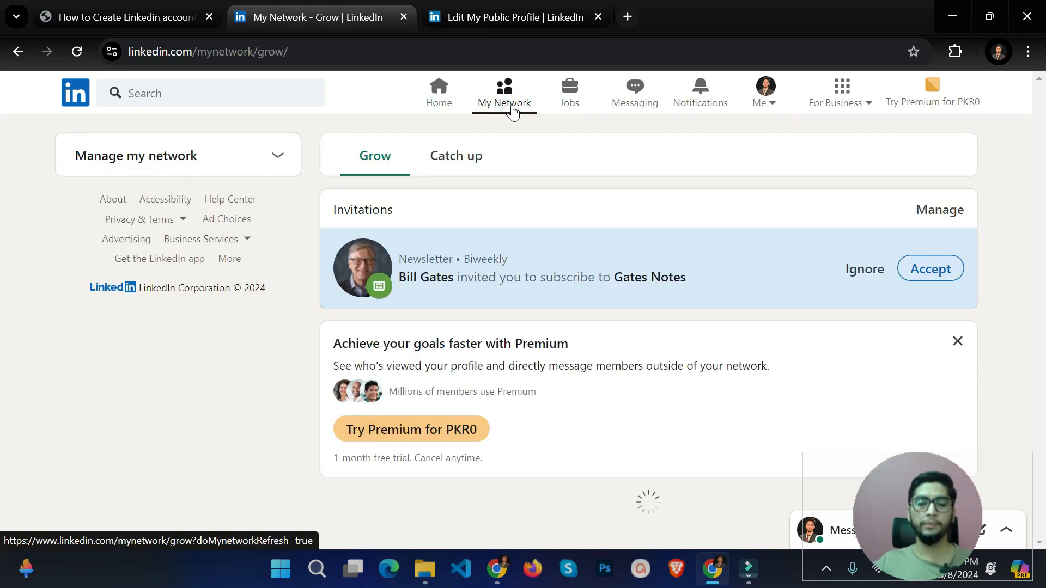
{"action": "left_click", "coordinate": [480, 158]}
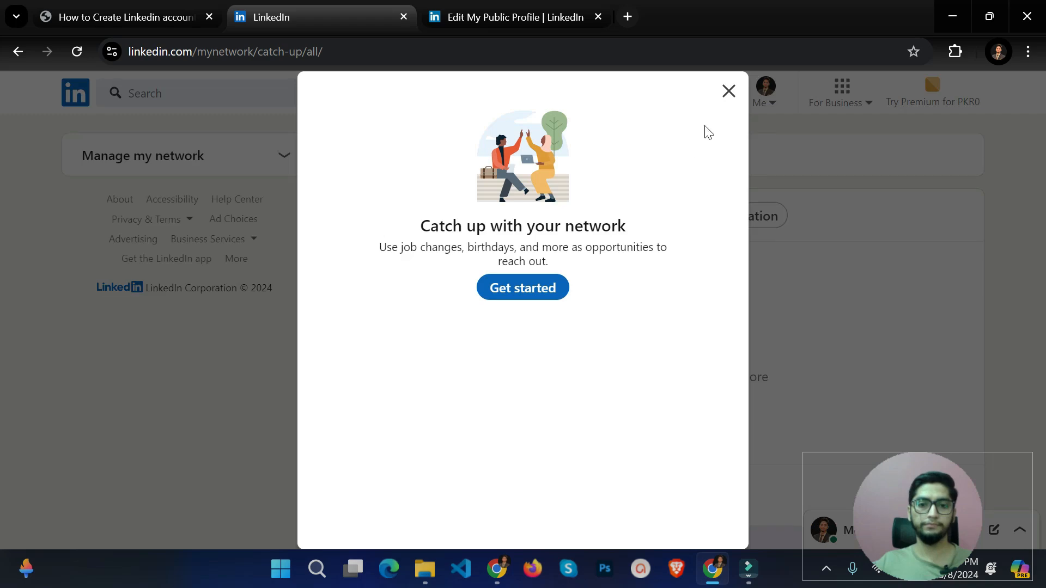
{"action": "left_click", "coordinate": [729, 93]}
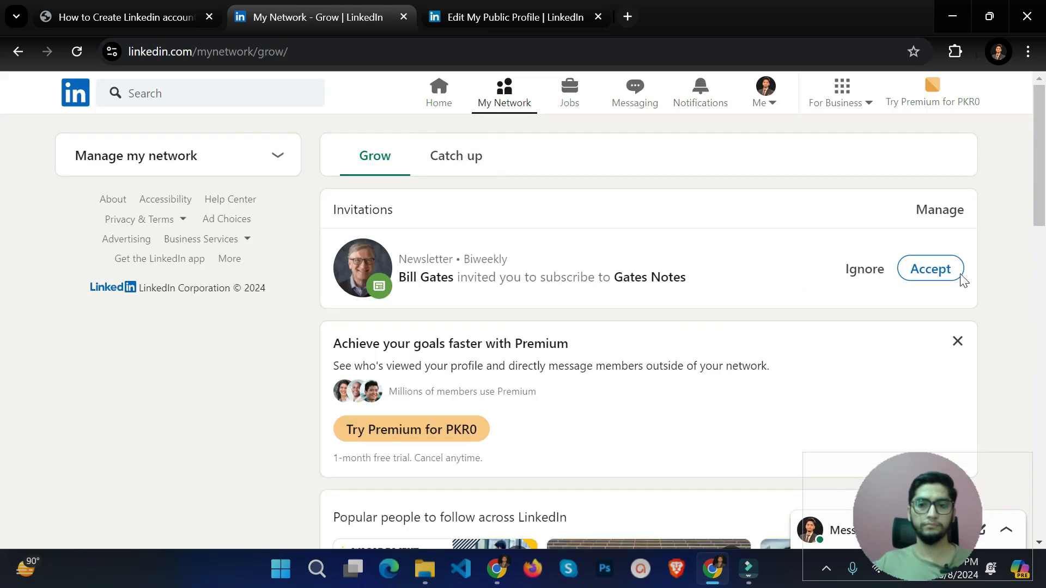
{"action": "left_click", "coordinate": [929, 271]}
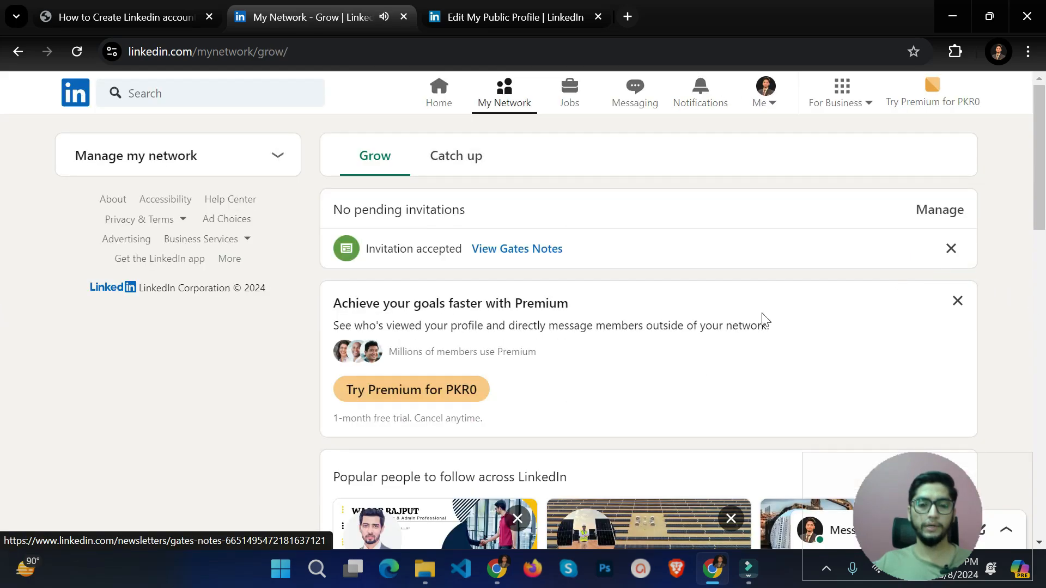
Reload the new account's network page and accept the connection invitation from the established profile
{"action": "scroll", "coordinate": [506, 383], "scroll_direction": "down", "scroll_amount": 6}
{"action": "scroll", "coordinate": [505, 382], "scroll_direction": "up", "scroll_amount": 6}
{"action": "left_click", "coordinate": [434, 104]}
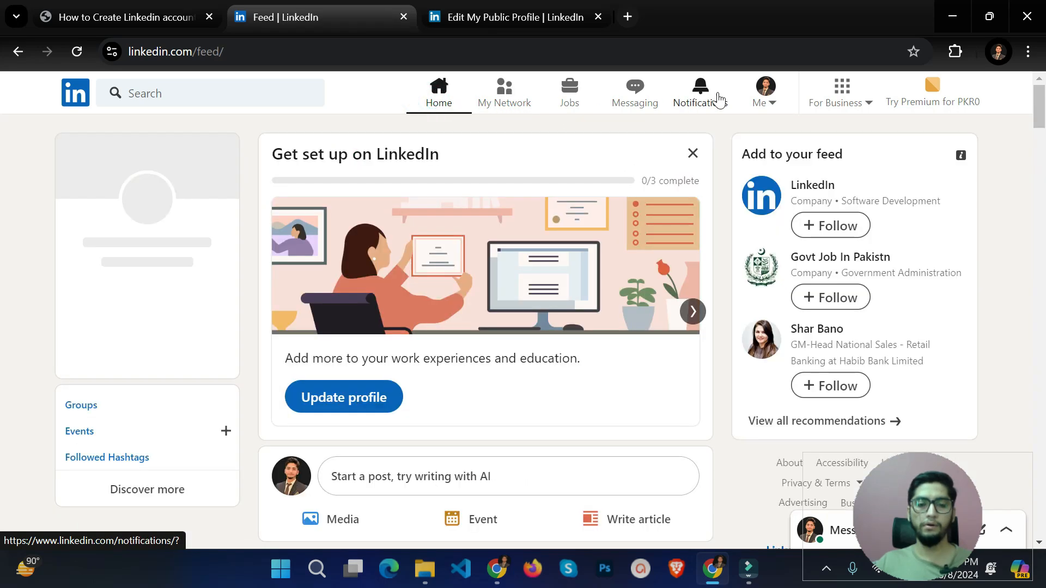
{"action": "left_click", "coordinate": [511, 90]}
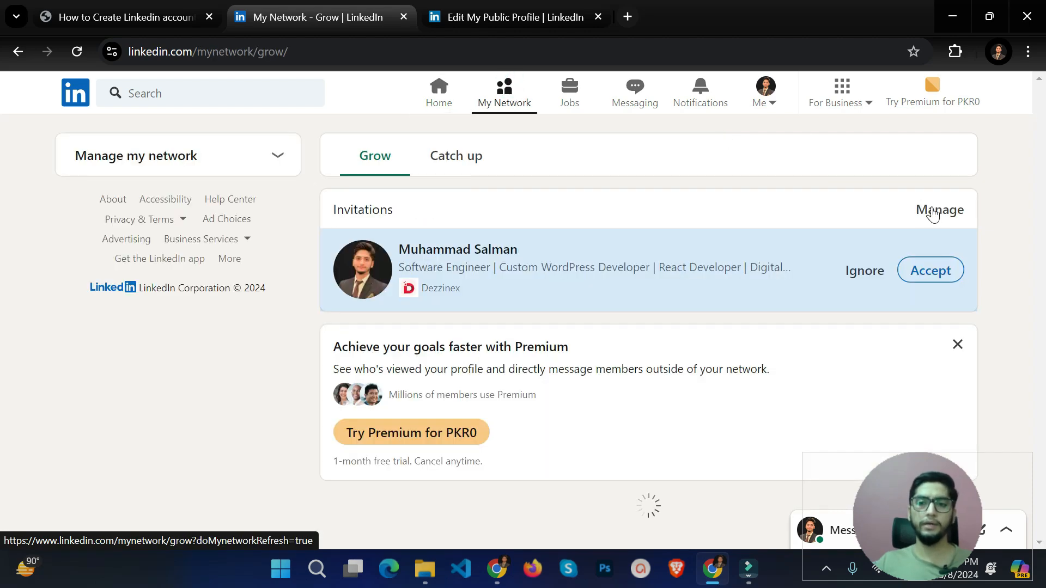
{"action": "left_click", "coordinate": [936, 271]}
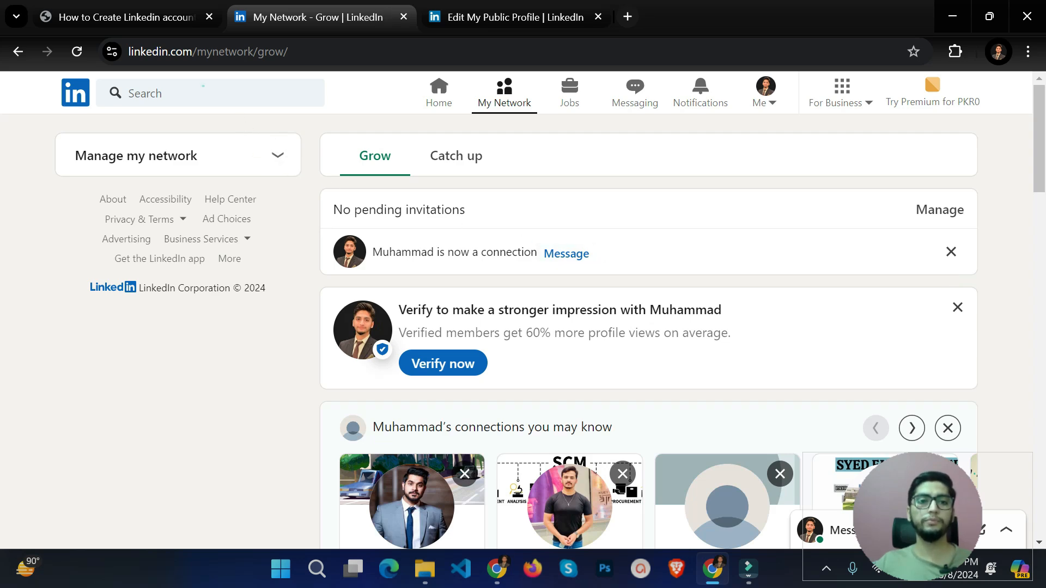
Search LinkedIn for "react developers" and open all of its people results
{"action": "left_click", "coordinate": [203, 86]}
{"action": "left_click", "coordinate": [206, 162]}
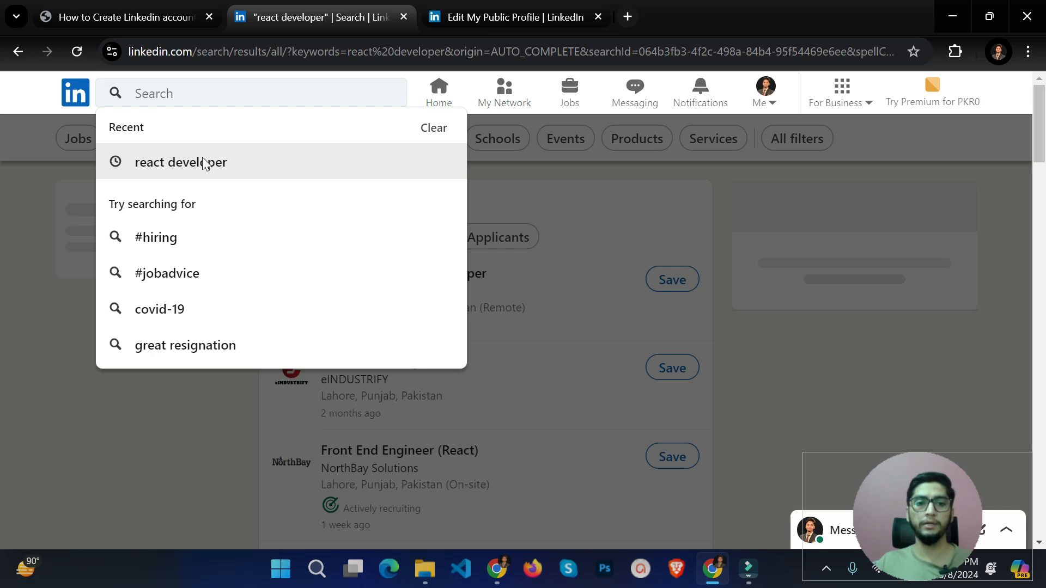
{"action": "left_click", "coordinate": [203, 161]}
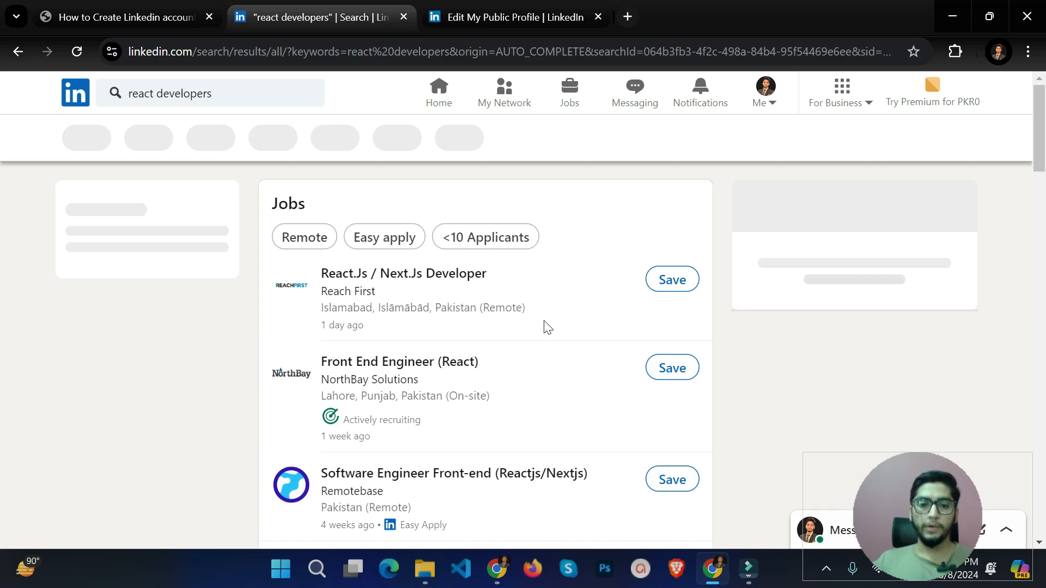
{"action": "scroll", "coordinate": [366, 349], "scroll_direction": "down", "scroll_amount": 5}
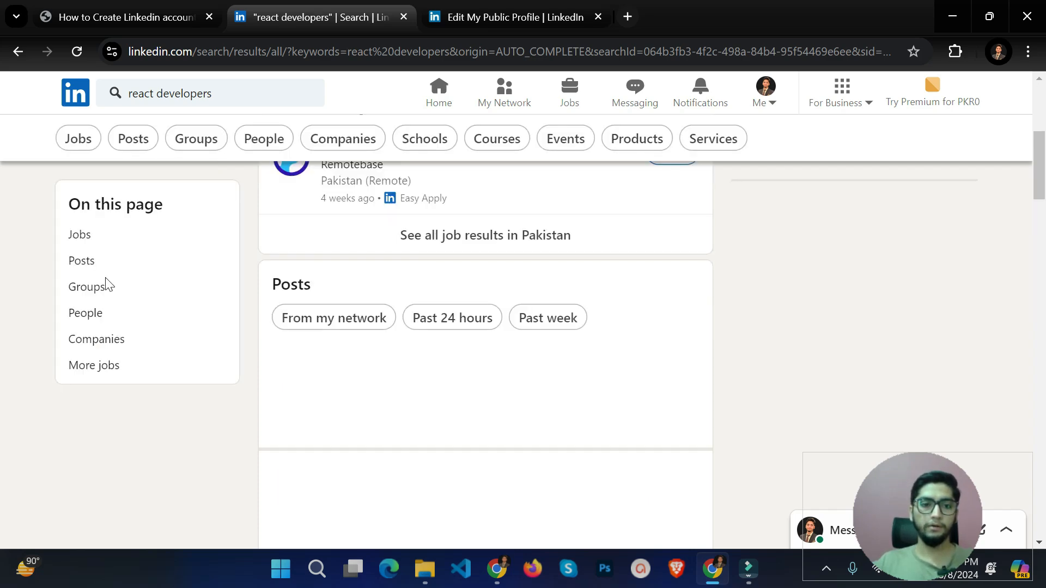
{"action": "left_click", "coordinate": [86, 314]}
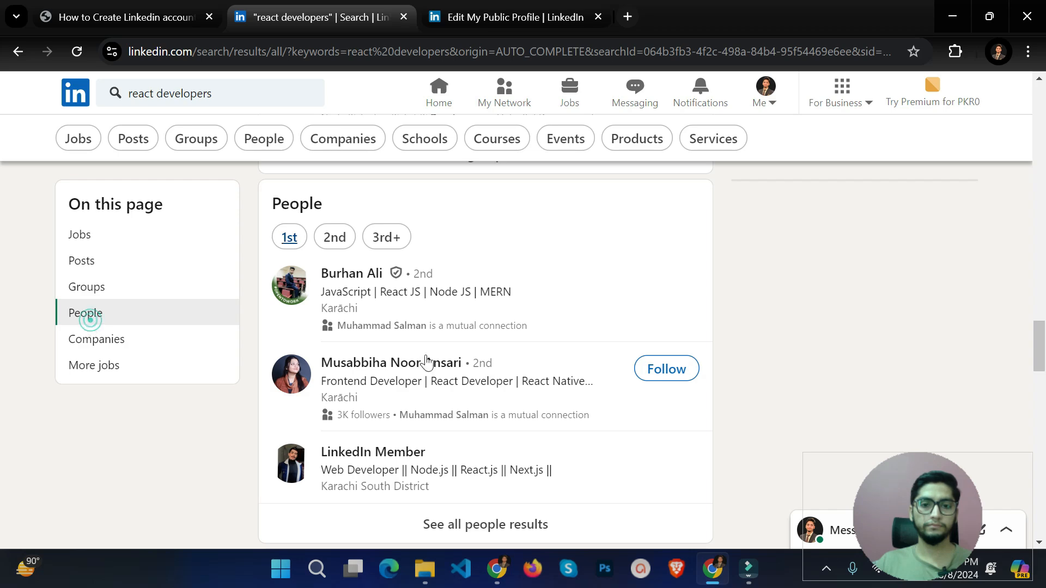
{"action": "scroll", "coordinate": [610, 400], "scroll_direction": "down", "scroll_amount": 3}
{"action": "scroll", "coordinate": [524, 375], "scroll_direction": "down", "scroll_amount": 4}
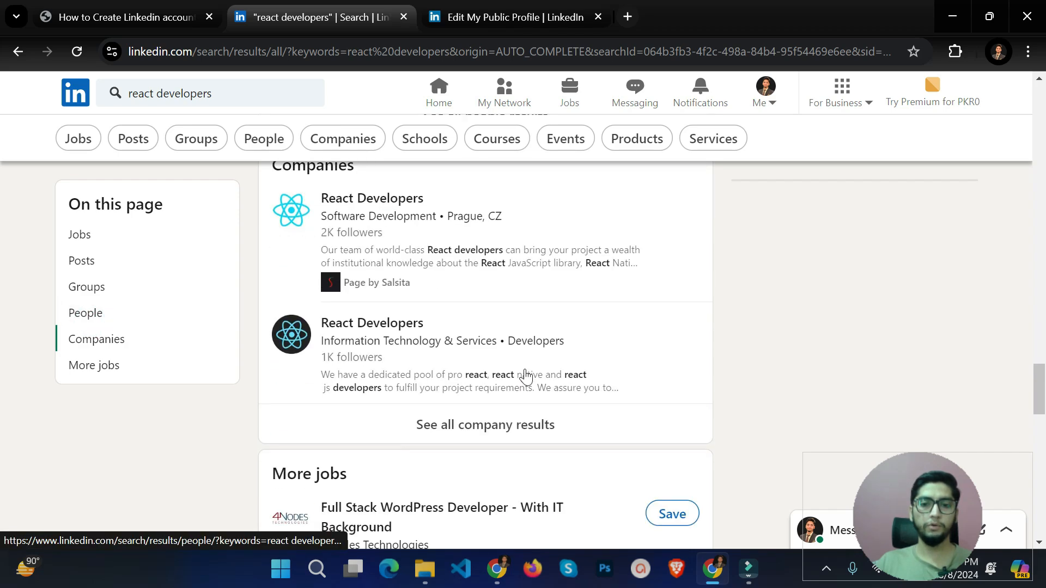
{"action": "scroll", "coordinate": [525, 375], "scroll_direction": "up", "scroll_amount": 4}
{"action": "left_click", "coordinate": [525, 374]}
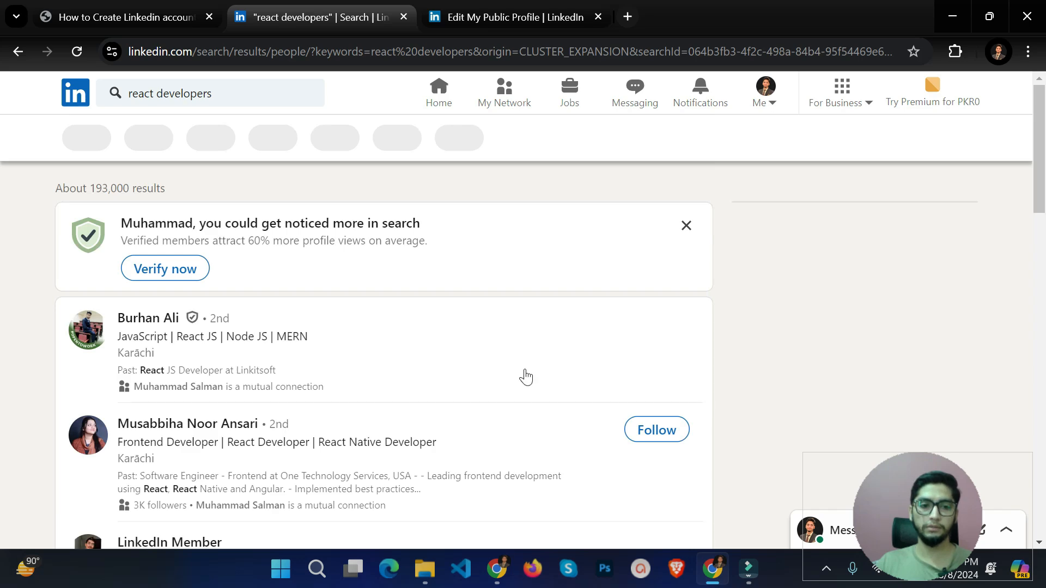
Examine the "react developers" people results for connection degrees, mutual connections and the available Connect or Follow options
{"action": "scroll", "coordinate": [525, 376], "scroll_direction": "down", "scroll_amount": 5}
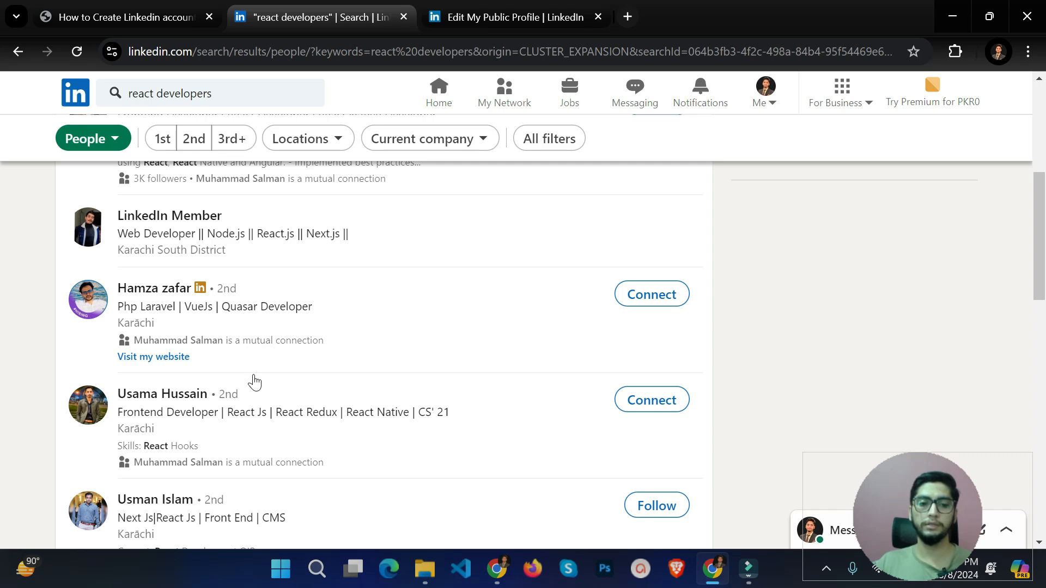
{"action": "scroll", "coordinate": [658, 327], "scroll_direction": "down", "scroll_amount": 1}
{"action": "scroll", "coordinate": [657, 327], "scroll_direction": "down", "scroll_amount": 5}
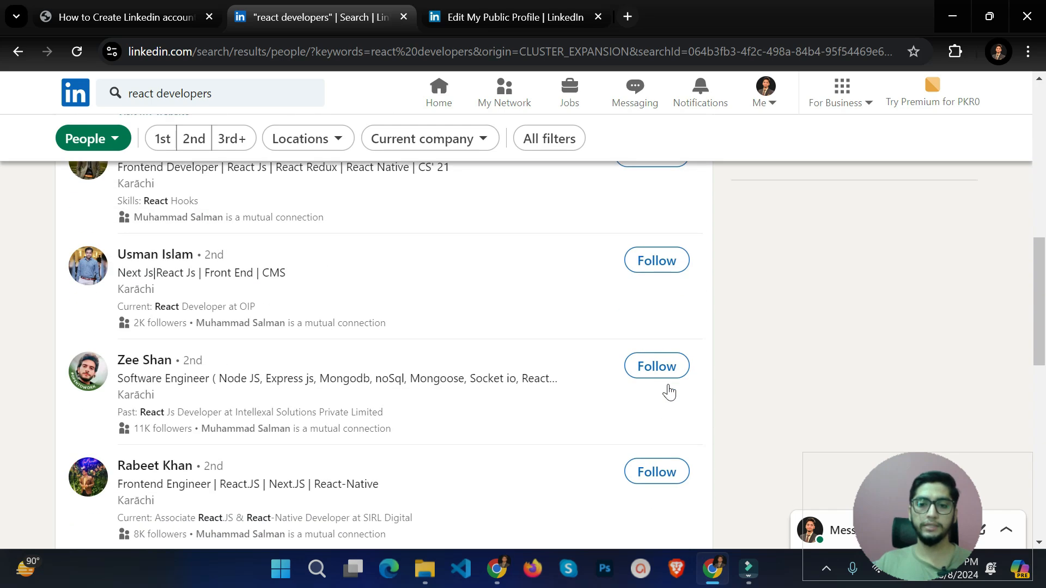
{"action": "scroll", "coordinate": [670, 390], "scroll_direction": "up", "scroll_amount": 6}
{"action": "scroll", "coordinate": [673, 392], "scroll_direction": "down", "scroll_amount": 4}
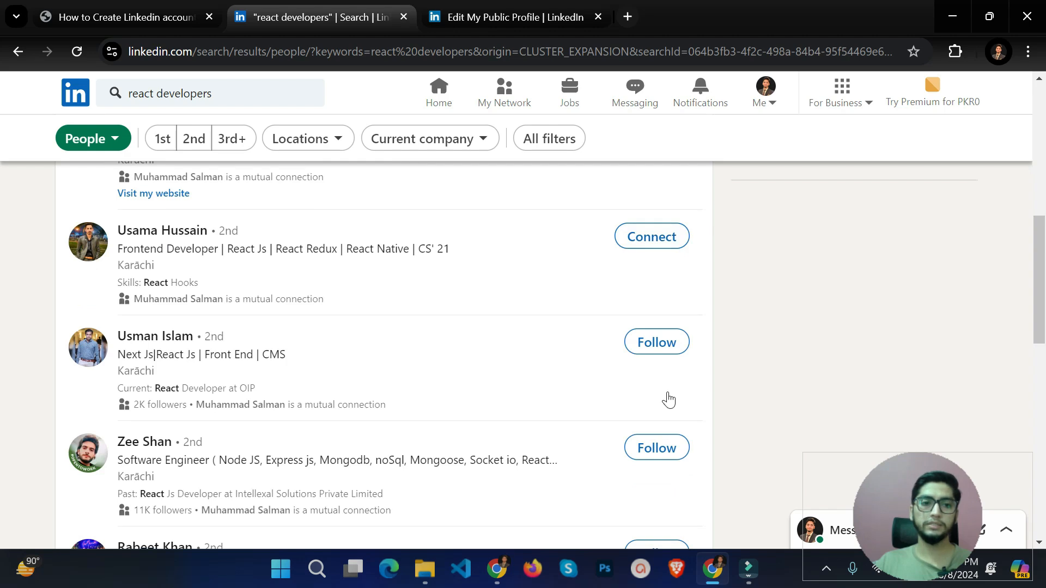
{"action": "scroll", "coordinate": [669, 400], "scroll_direction": "down", "scroll_amount": 4}
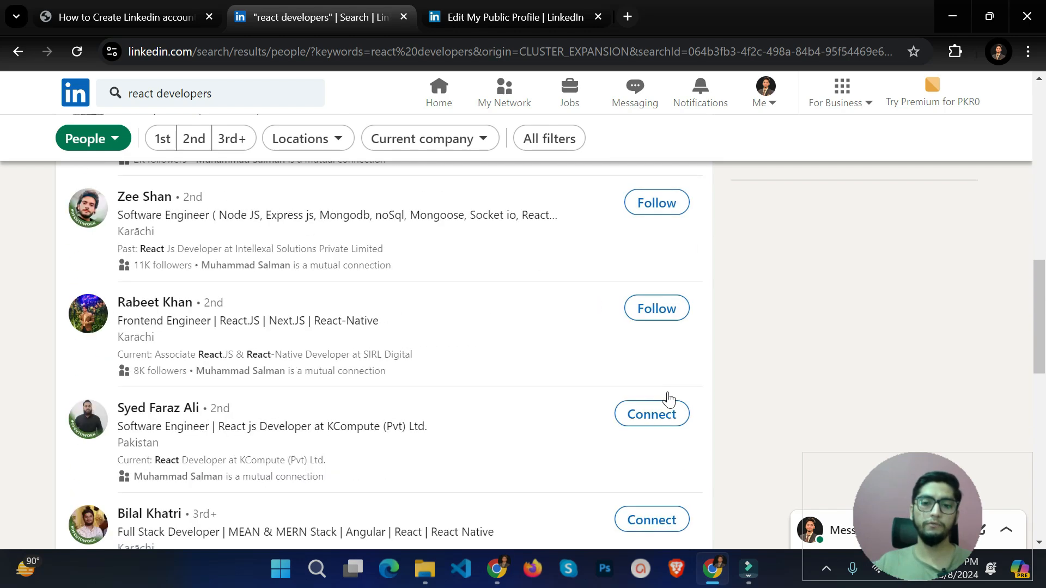
{"action": "scroll", "coordinate": [374, 368], "scroll_direction": "down", "scroll_amount": 3}
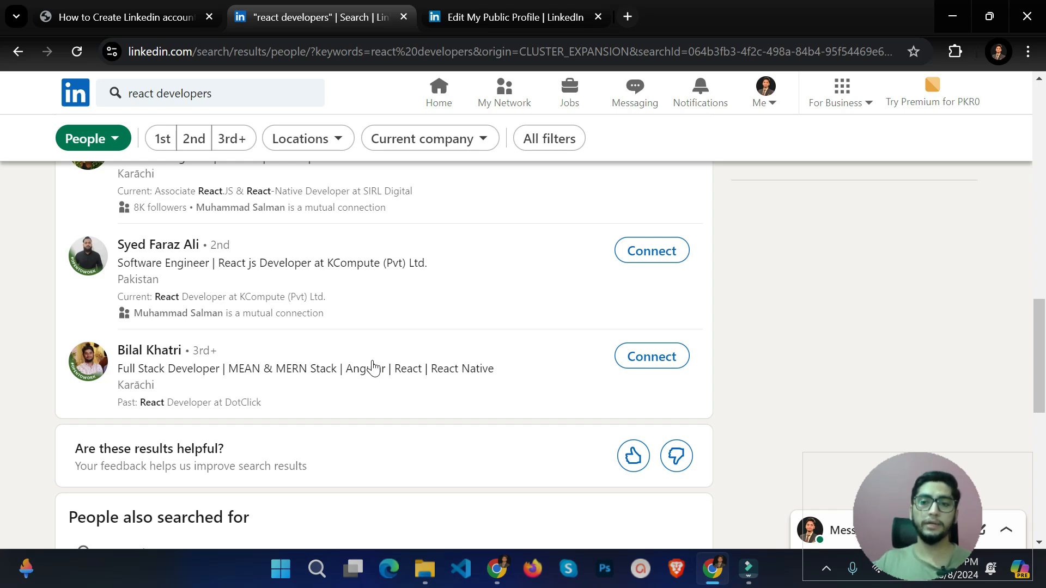
{"action": "scroll", "coordinate": [646, 337], "scroll_direction": "up", "scroll_amount": 15}
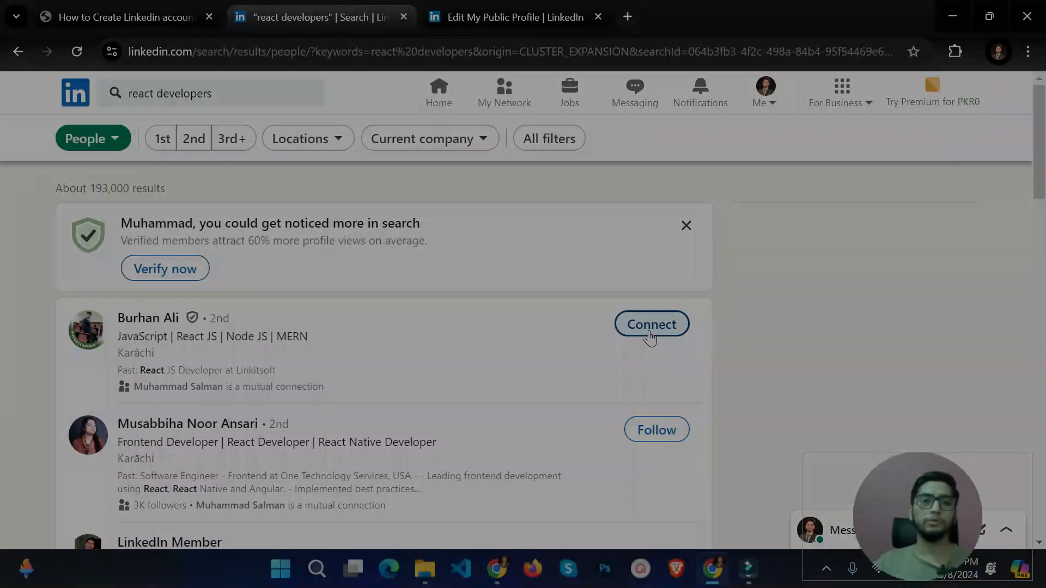